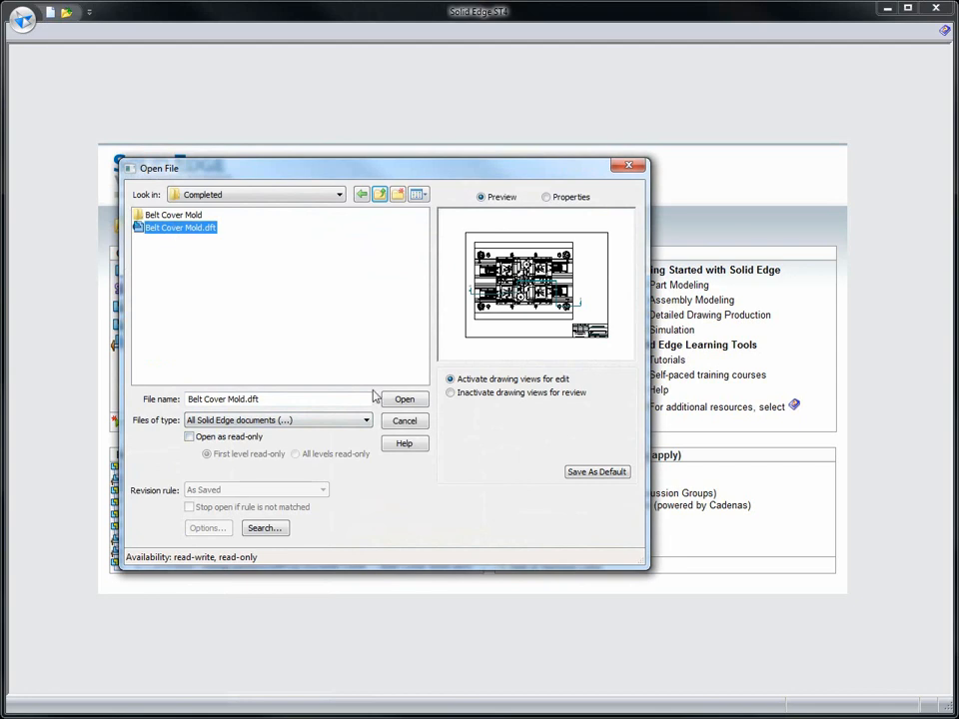
- Open Belt Cover Mold.dft and create a section view from cutting plane A-A, placing it over the lower part of the plan view
left_click(402, 400)
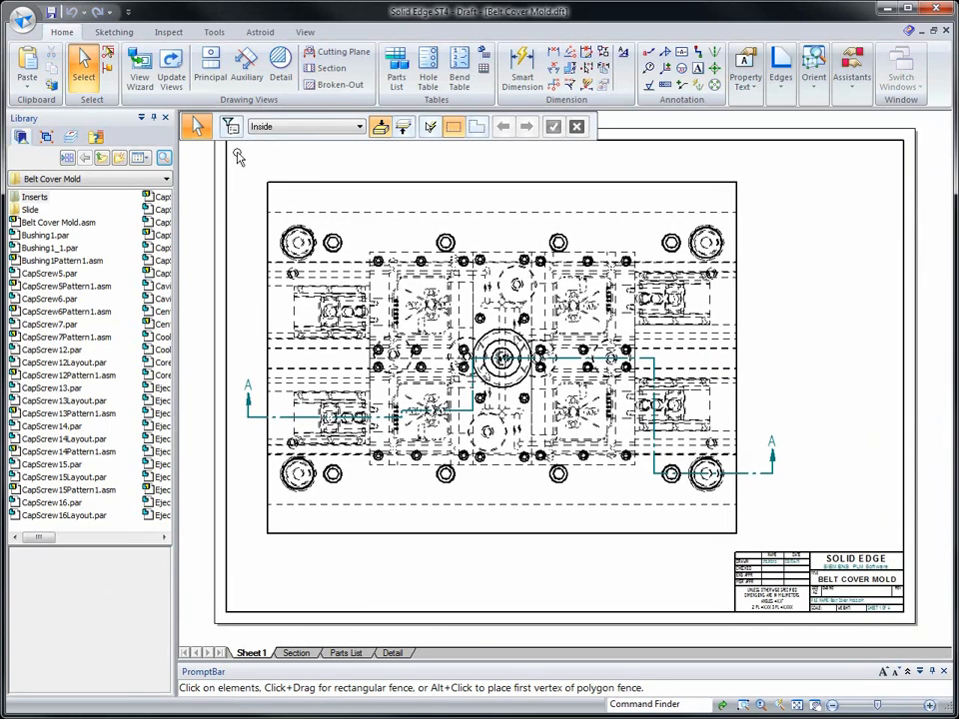
left_click(322, 74)
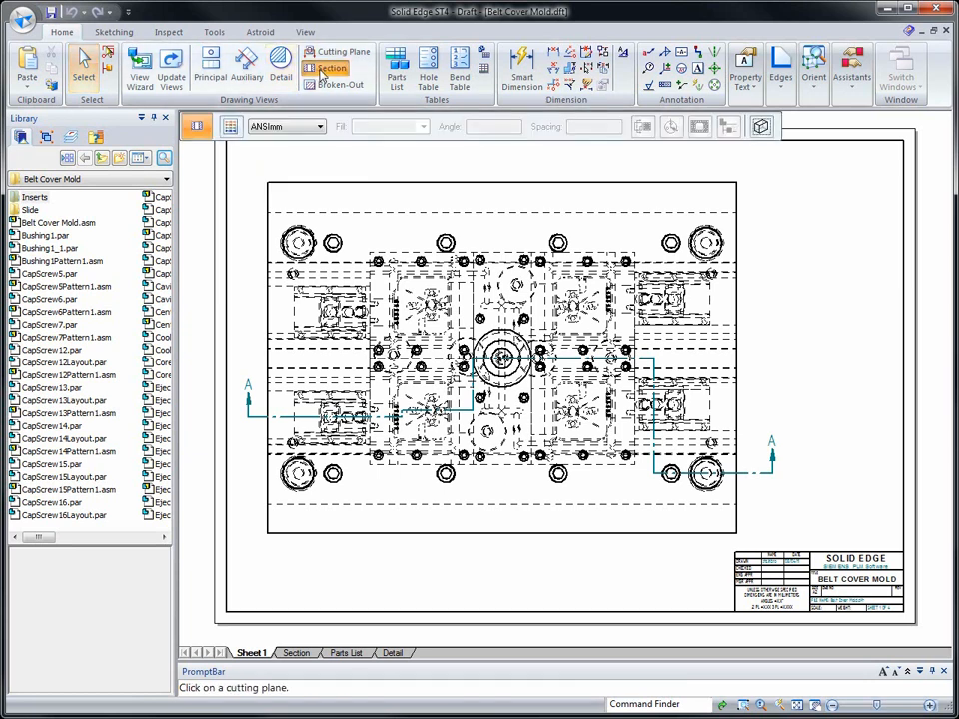
left_click(265, 415)
left_click(493, 578)
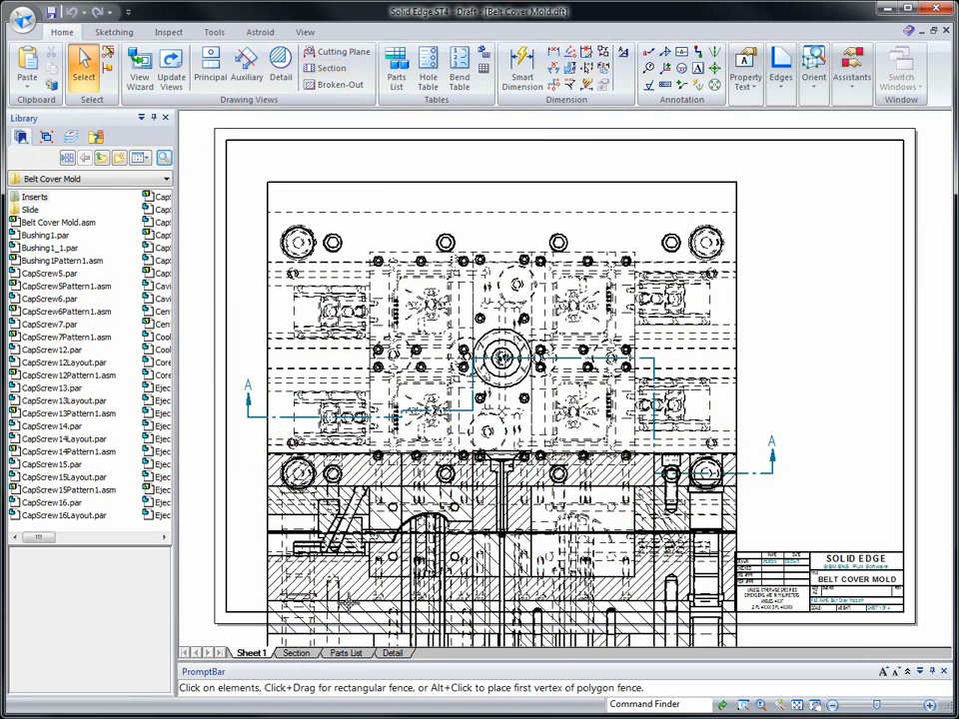
- Reassign the new section view from Sheet1 to the Section sheet in its view properties
right_click(345, 609)
left_click(374, 601)
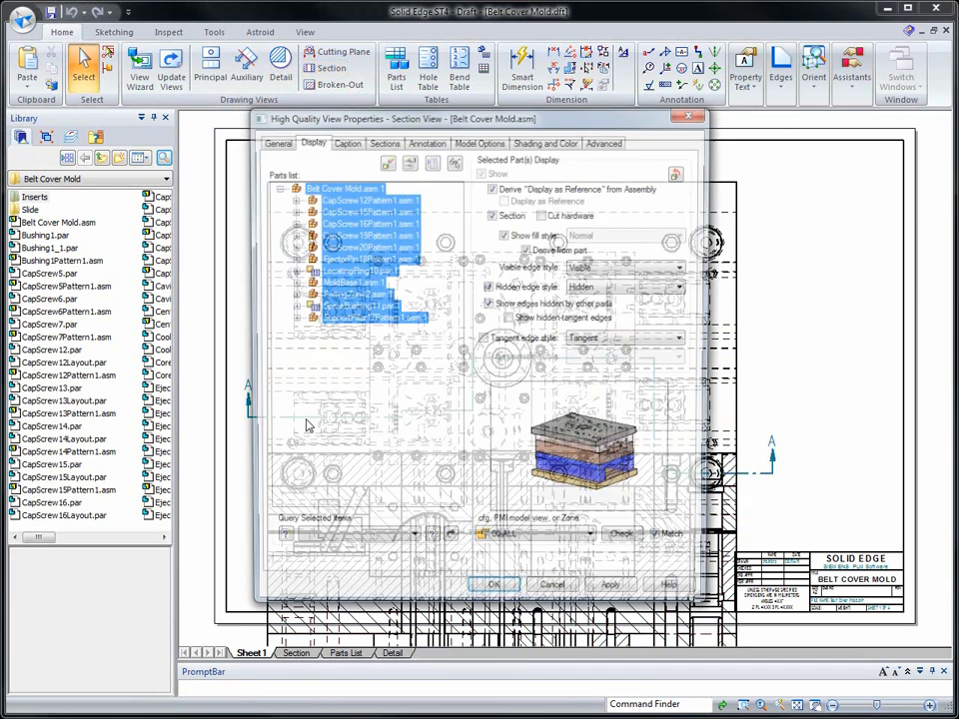
left_click(273, 141)
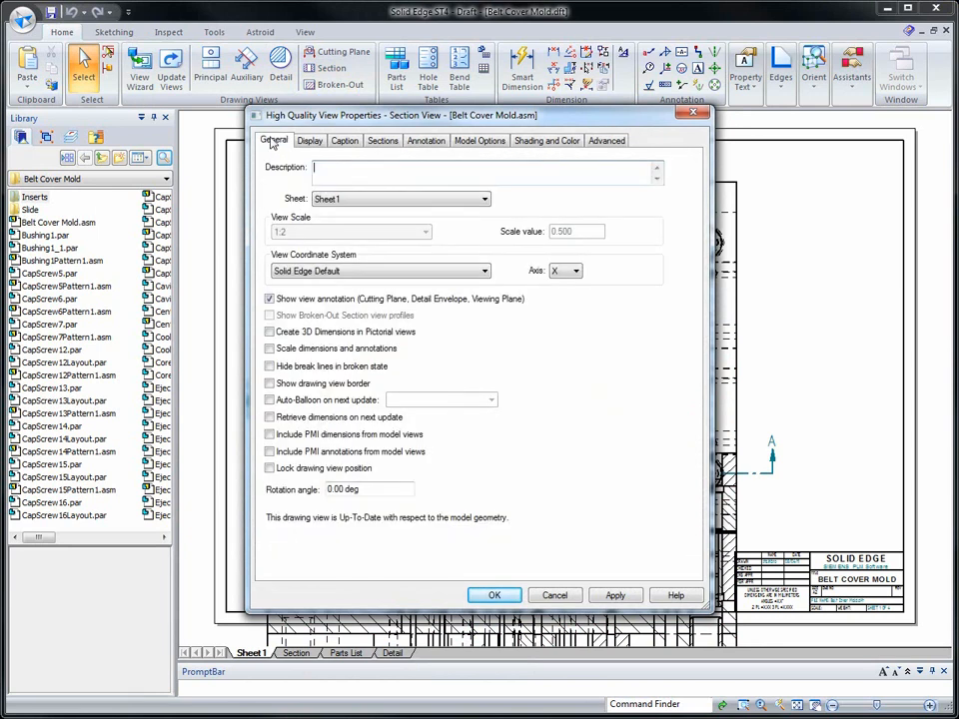
left_click(452, 200)
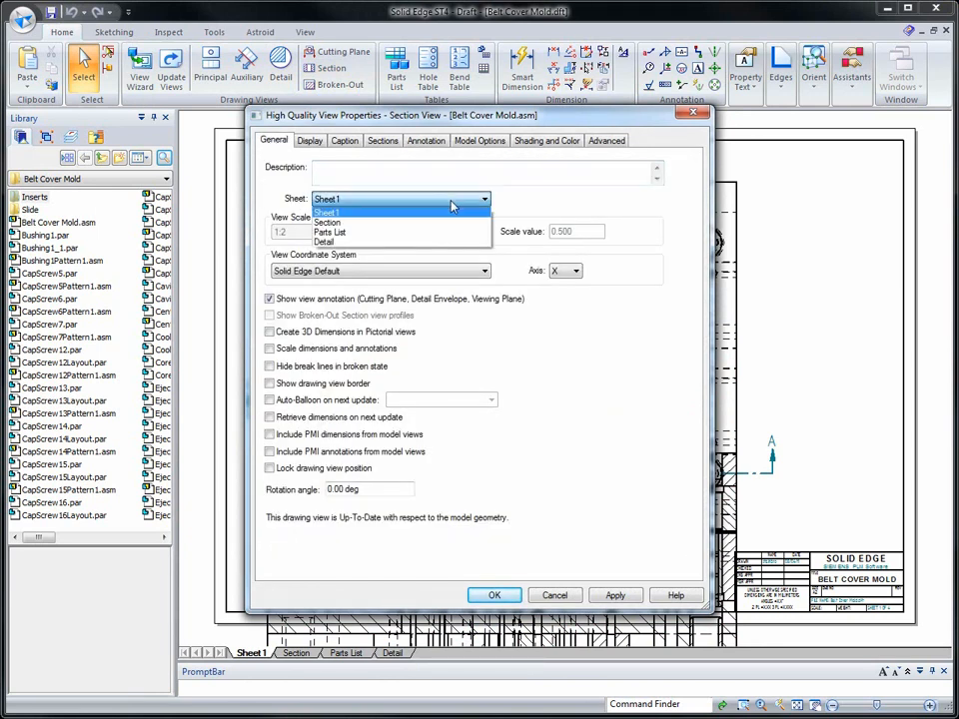
left_click(339, 224)
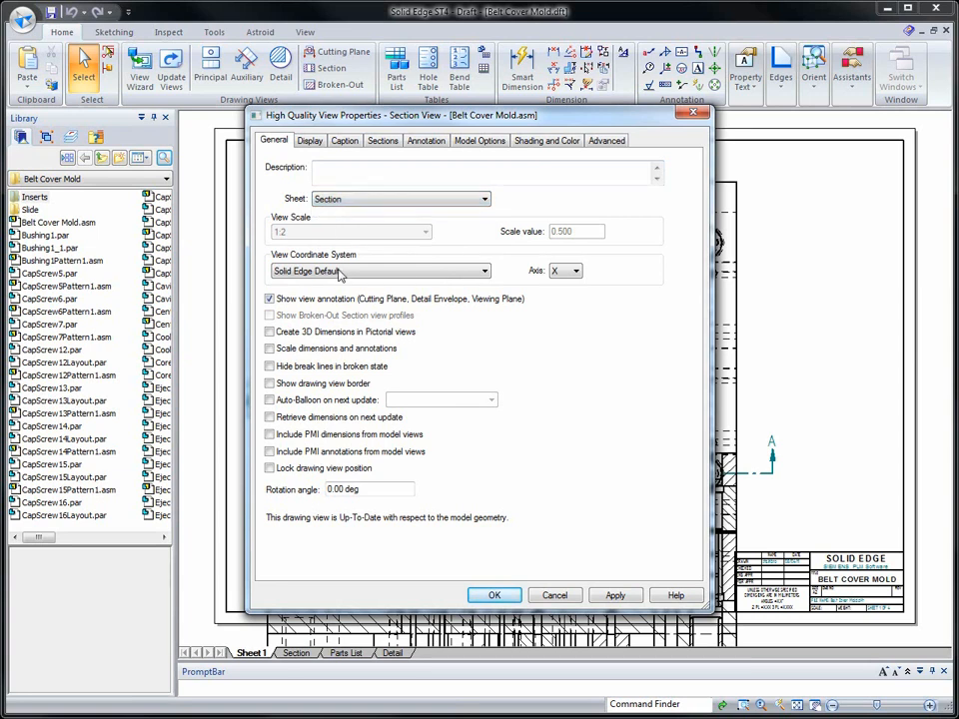
left_click(489, 594)
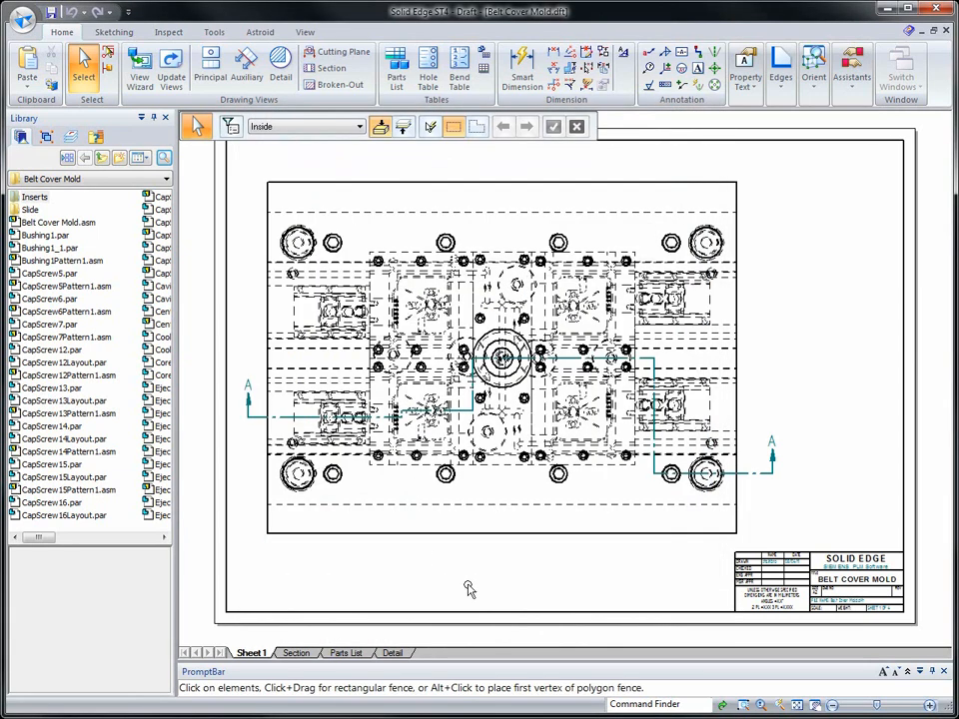
- Go to the Section sheet and move the section view up so it fits inside the drawing border
left_click(296, 653)
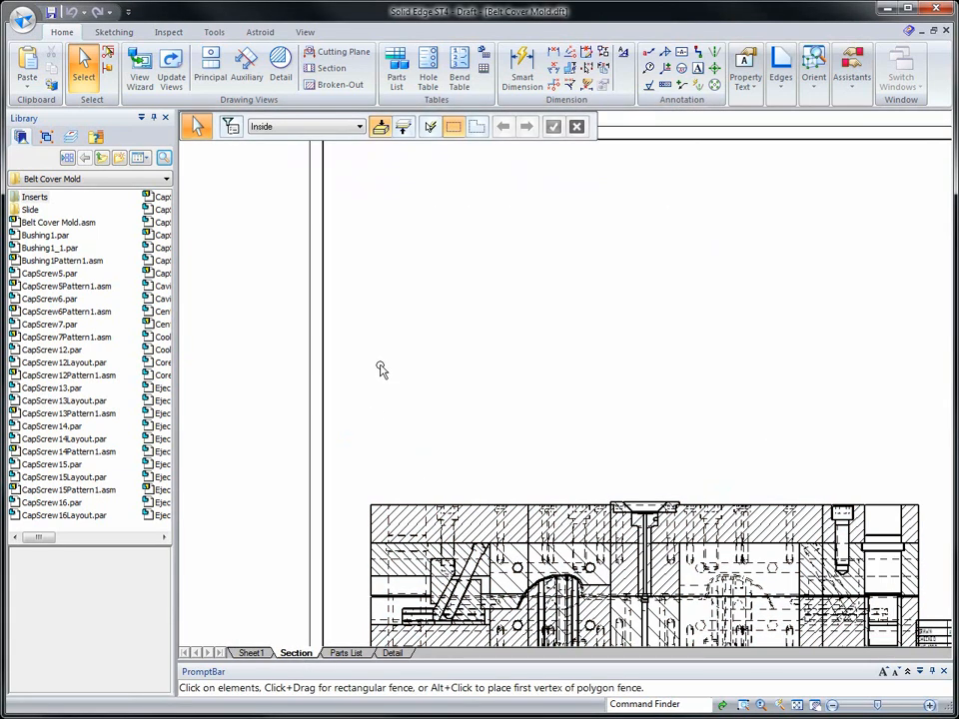
scroll(416, 394, "down", 3)
left_click_drag(451, 443, 489, 246)
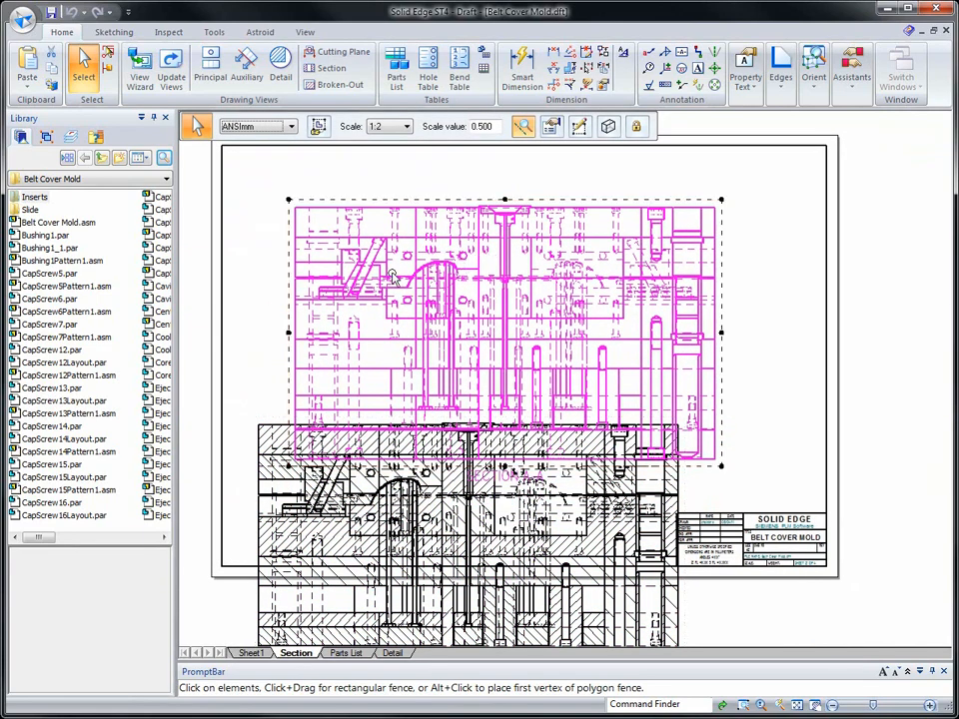
- Turn off the hidden edge style for all parts in the section view and accept the view properties
right_click(325, 318)
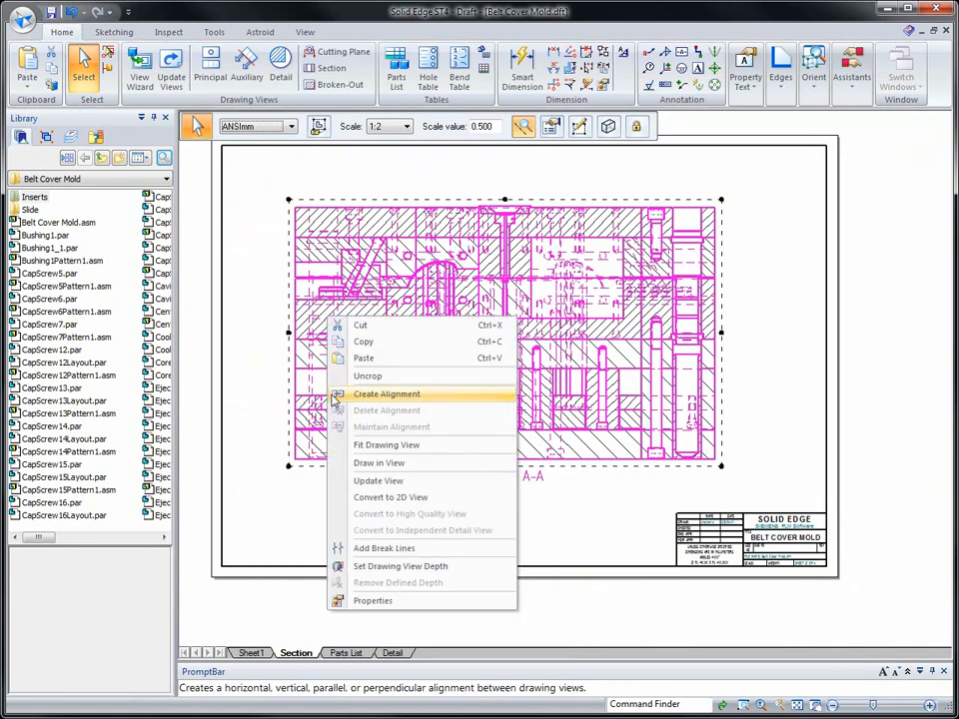
left_click(391, 603)
left_click_drag(380, 121, 153, 39)
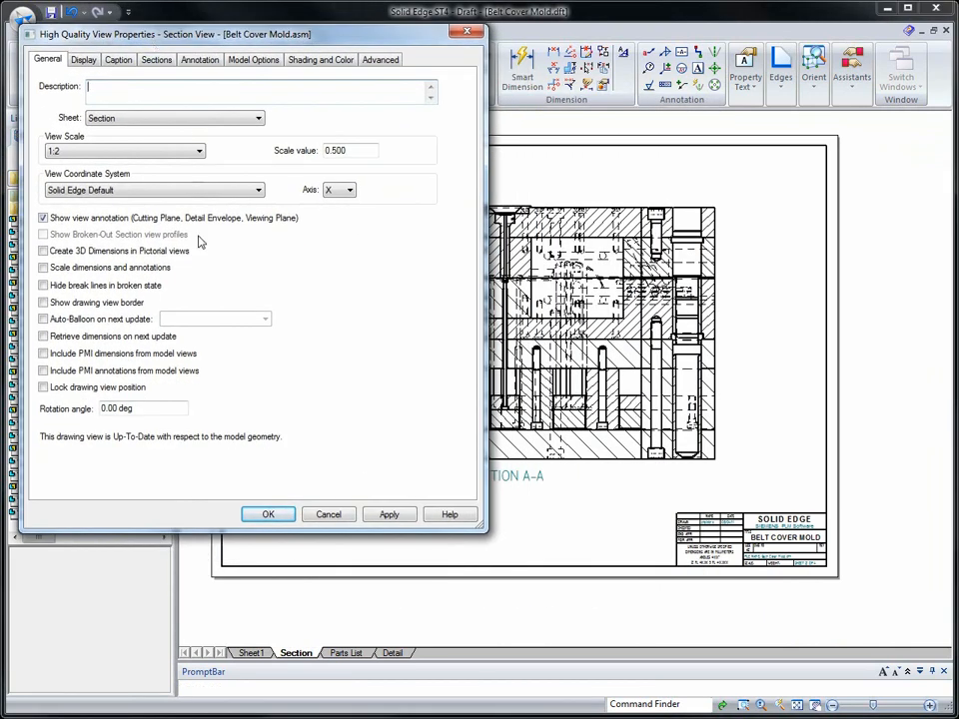
left_click(82, 60)
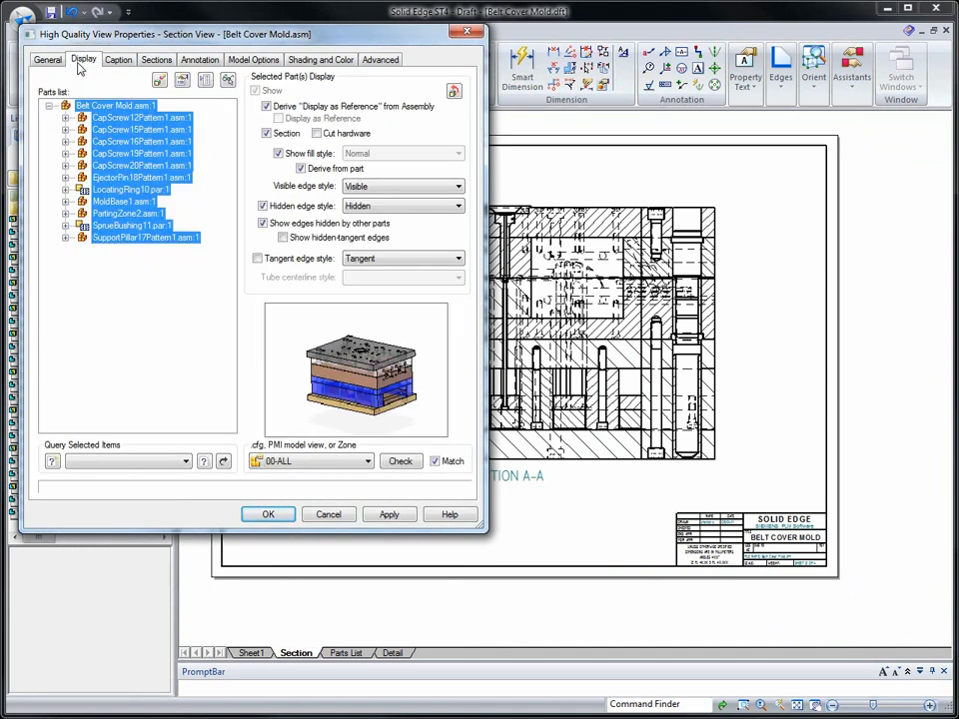
left_click(264, 207)
left_click(389, 515)
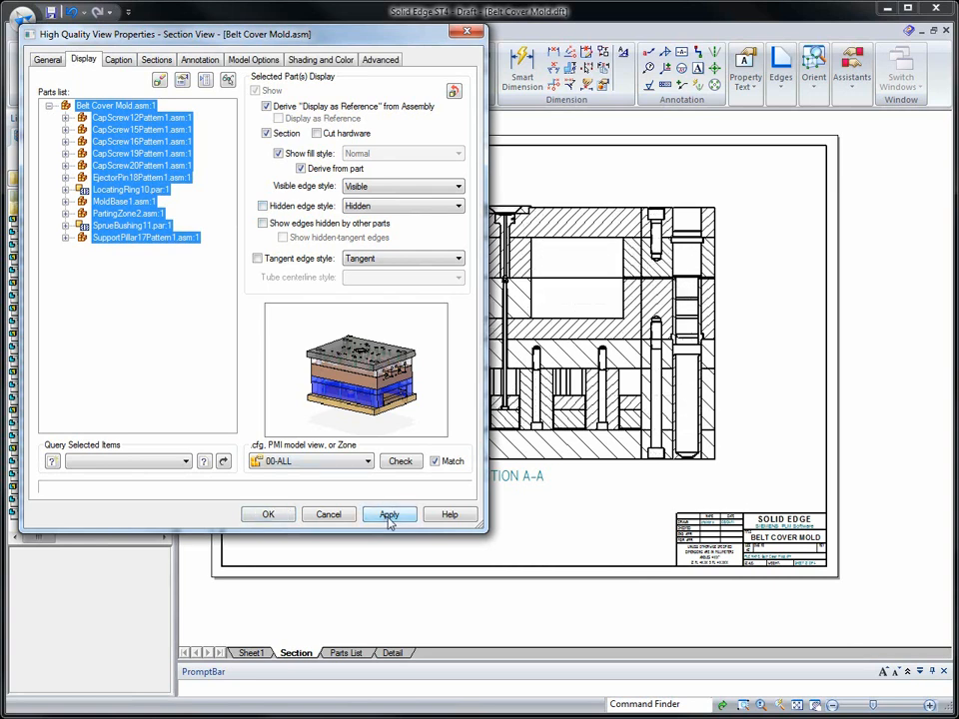
mouse_move(289, 37)
left_mouse_down()
mouse_move(644, 193)
mouse_move(724, 196)
mouse_move(756, 149)
mouse_move(756, 125)
left_mouse_up()
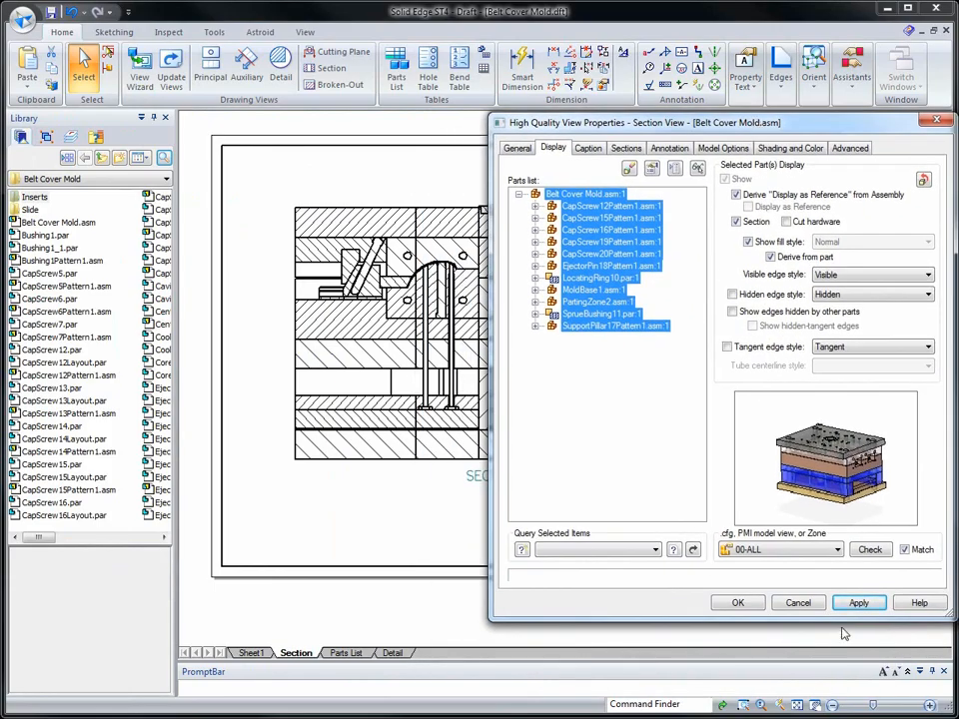
left_click(737, 602)
- Highlight CamPin.par:1 within the slide components of PartingZone1.asm:1 in the section view's parts list and turn off its sectioning
scroll(322, 512, "up", 6)
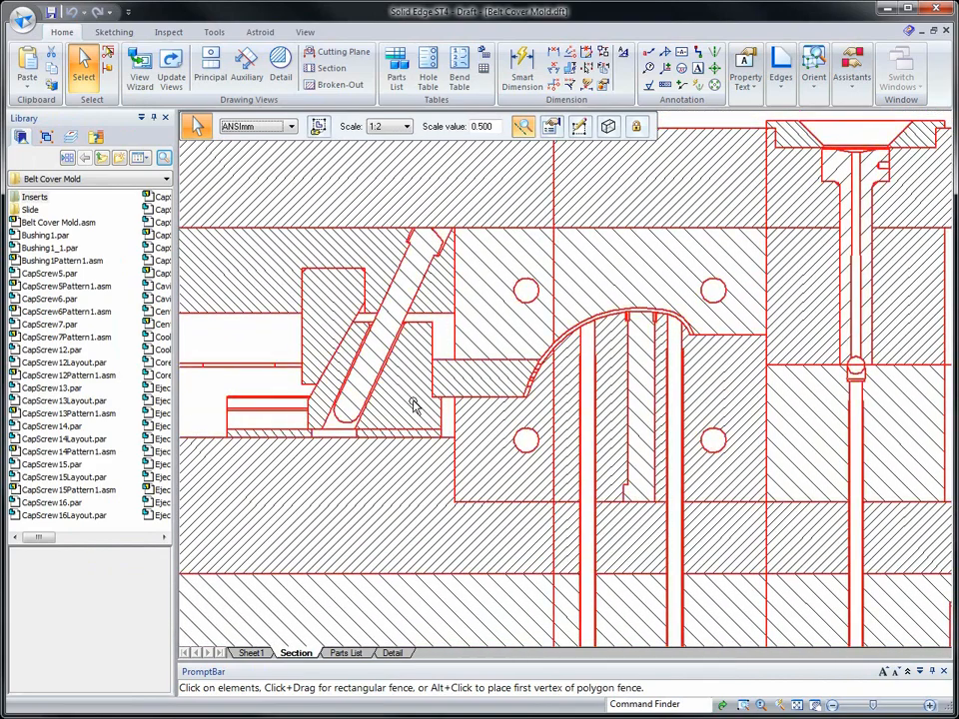
right_click(412, 404)
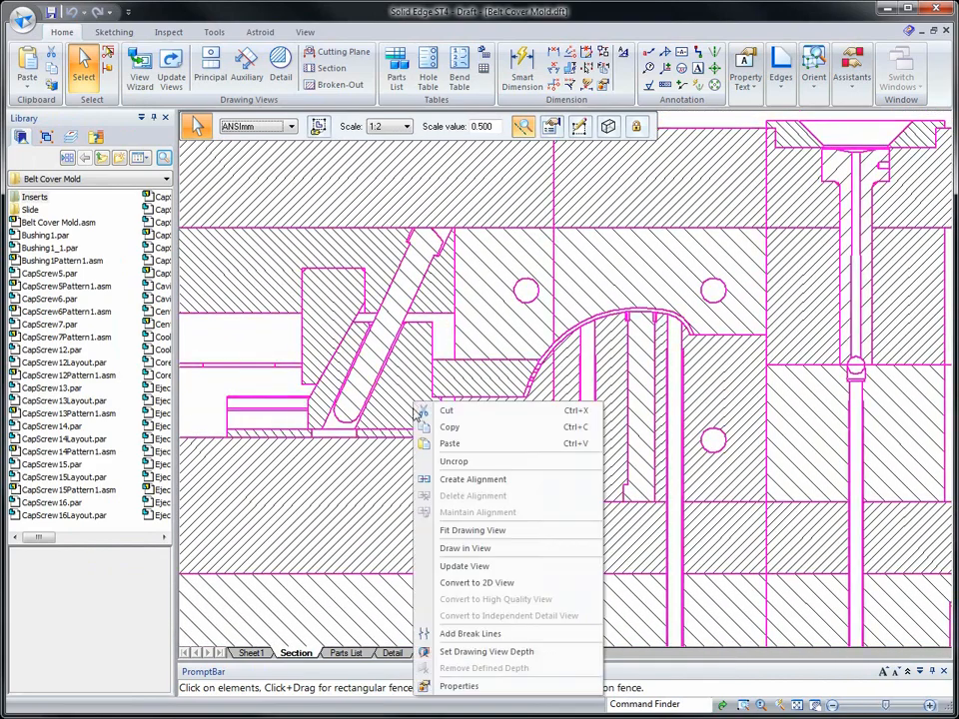
left_click(456, 686)
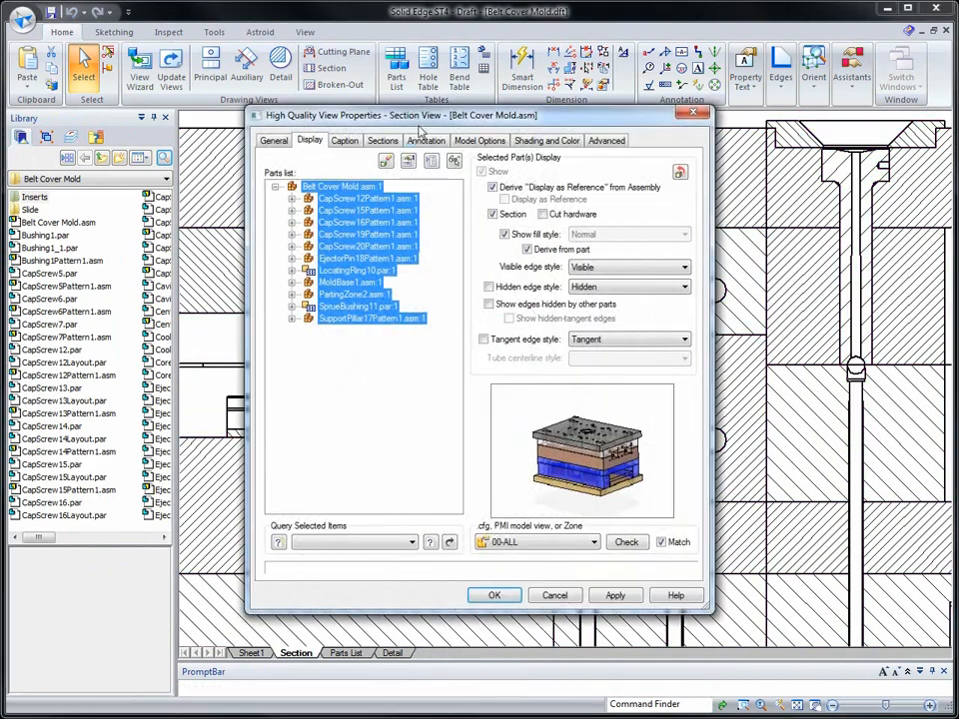
left_click_drag(421, 118, 635, 148)
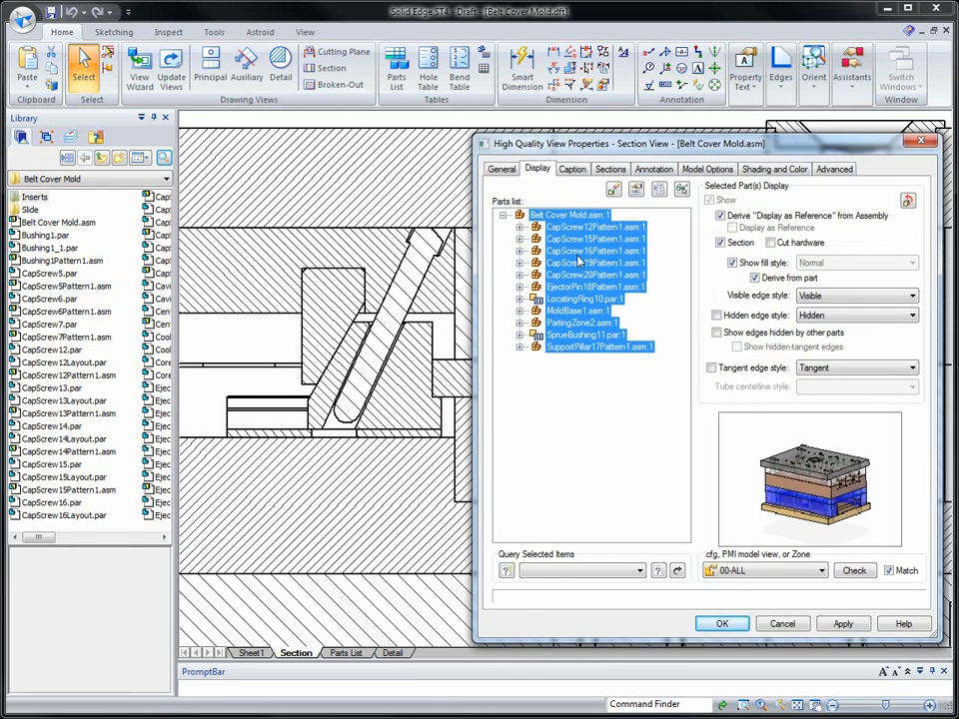
left_click(519, 324)
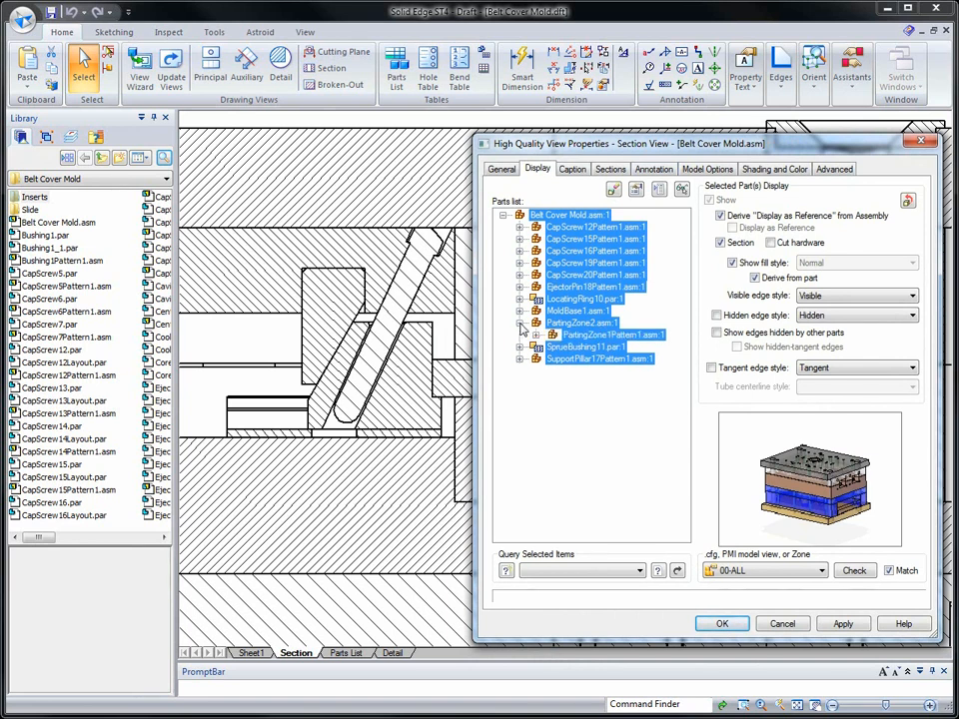
left_click(537, 336)
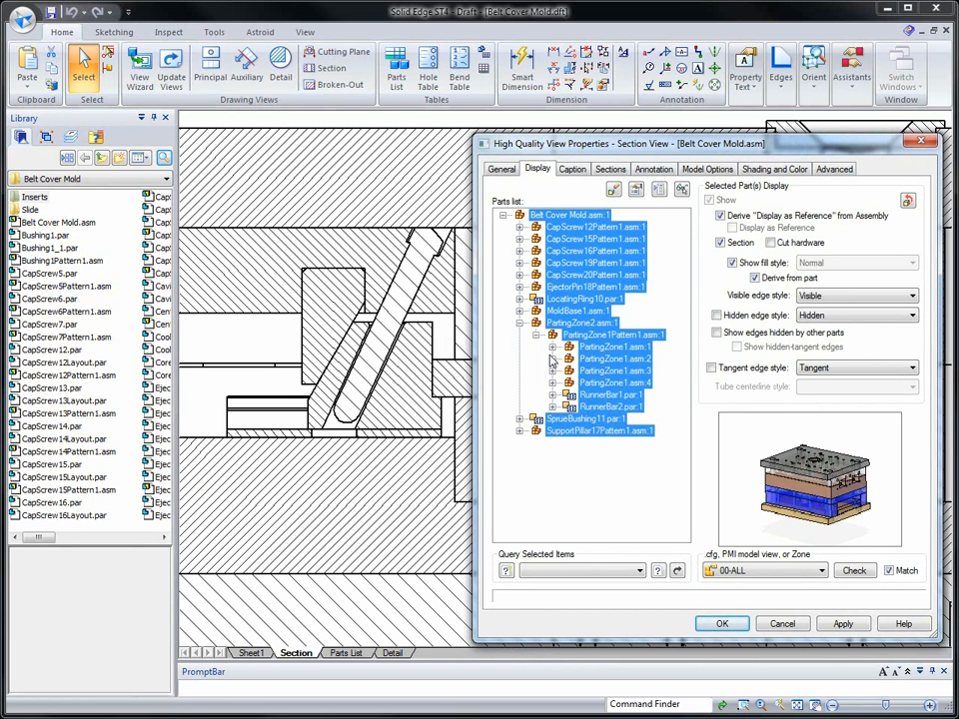
left_click(552, 346)
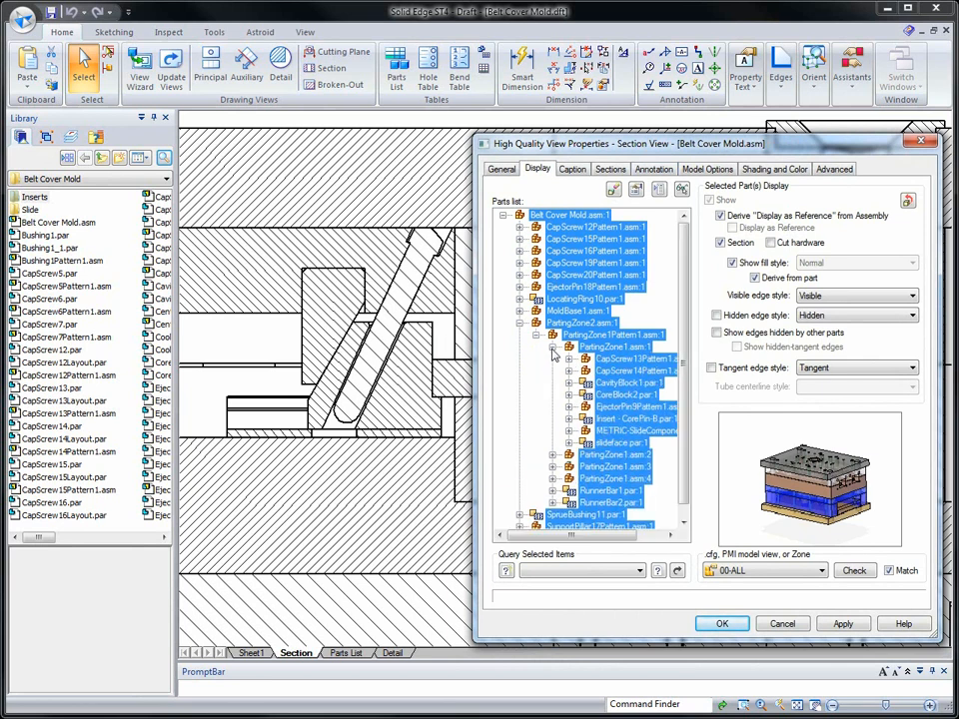
left_click(570, 432)
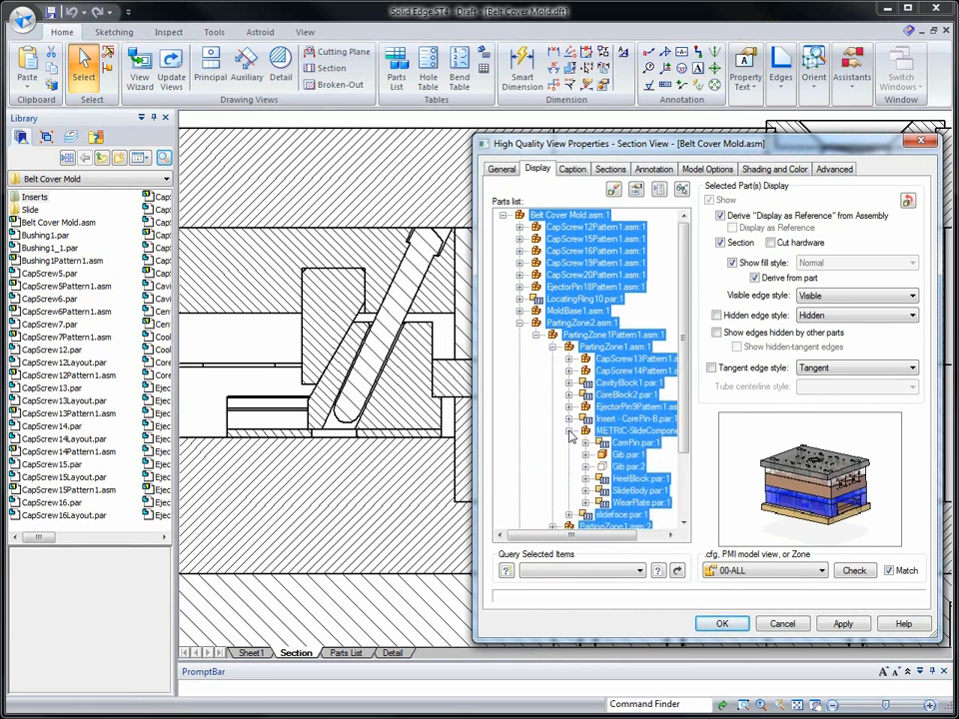
left_click(624, 444)
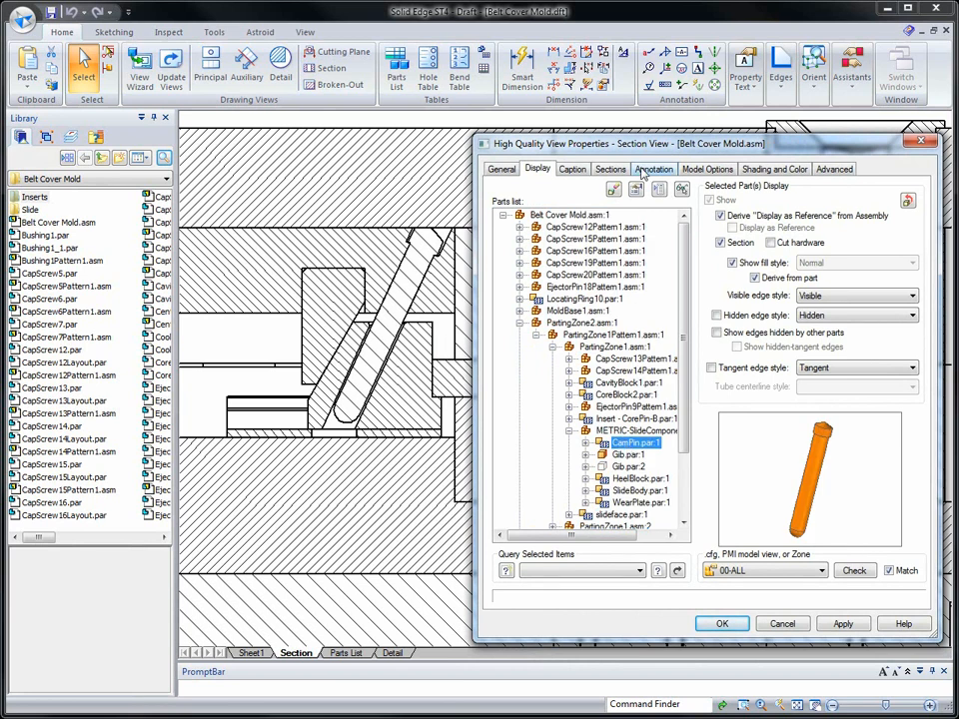
left_click(682, 190)
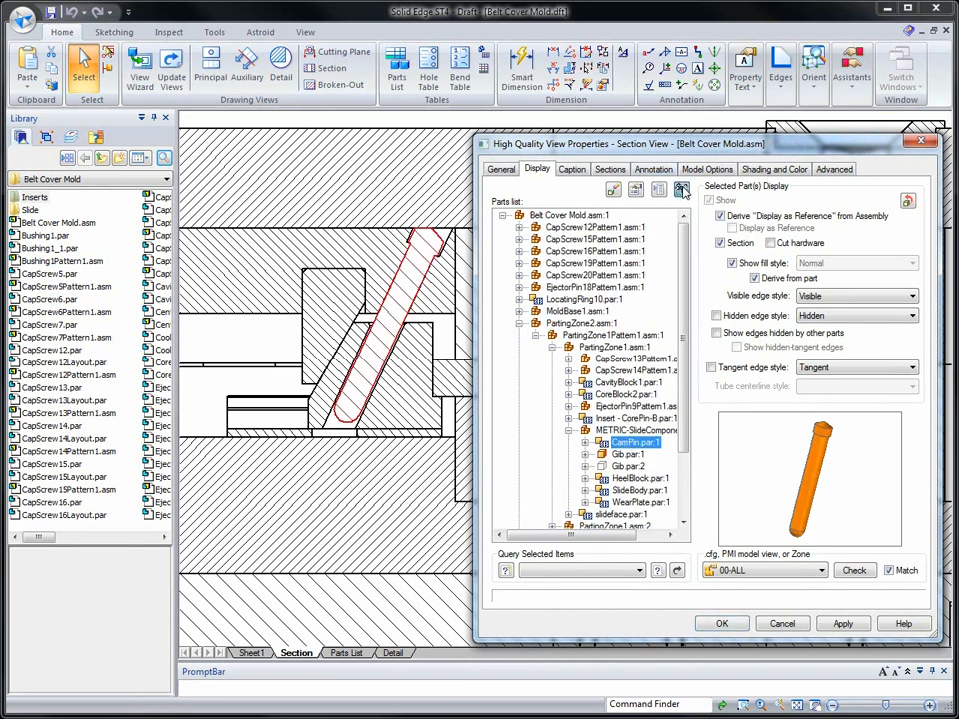
left_click(721, 243)
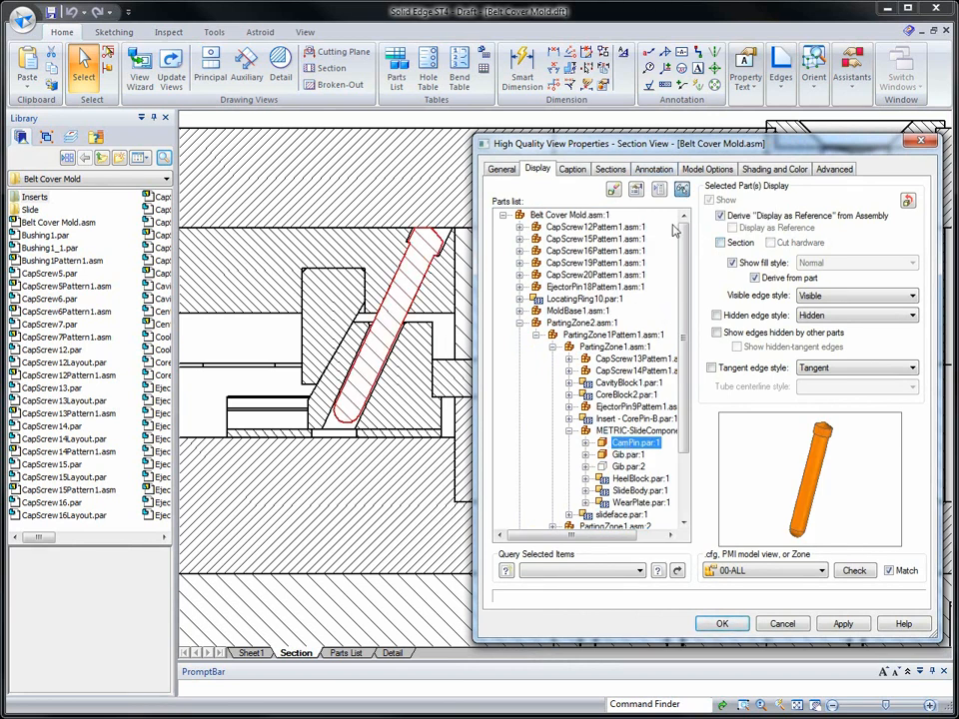
- Turn off sectioning for the Insert - CorePin-B part, accept the view properties and update the section view
mouse_move(685, 150)
left_mouse_down()
mouse_move(298, 125)
mouse_move(214, 96)
mouse_move(236, 103)
left_mouse_up()
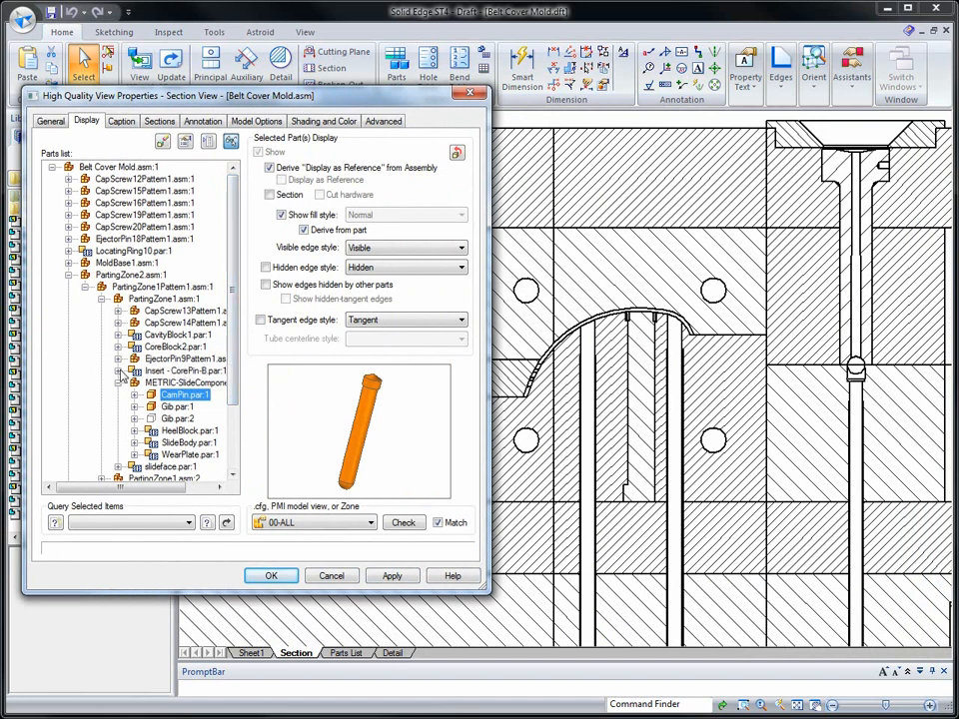
left_click(150, 371)
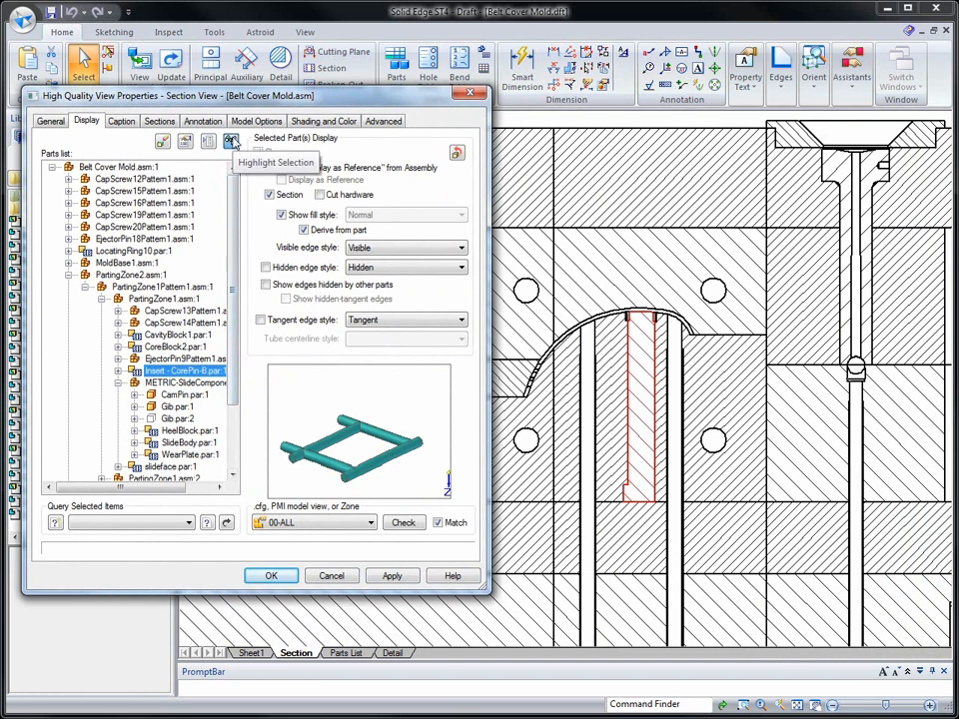
left_click(269, 195)
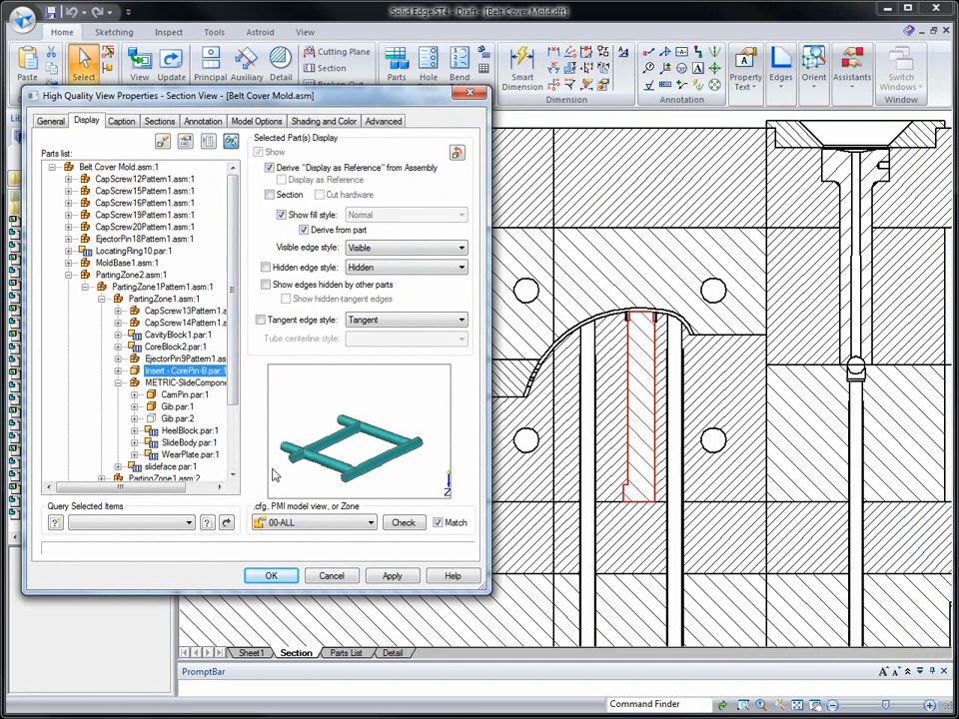
left_click(279, 577)
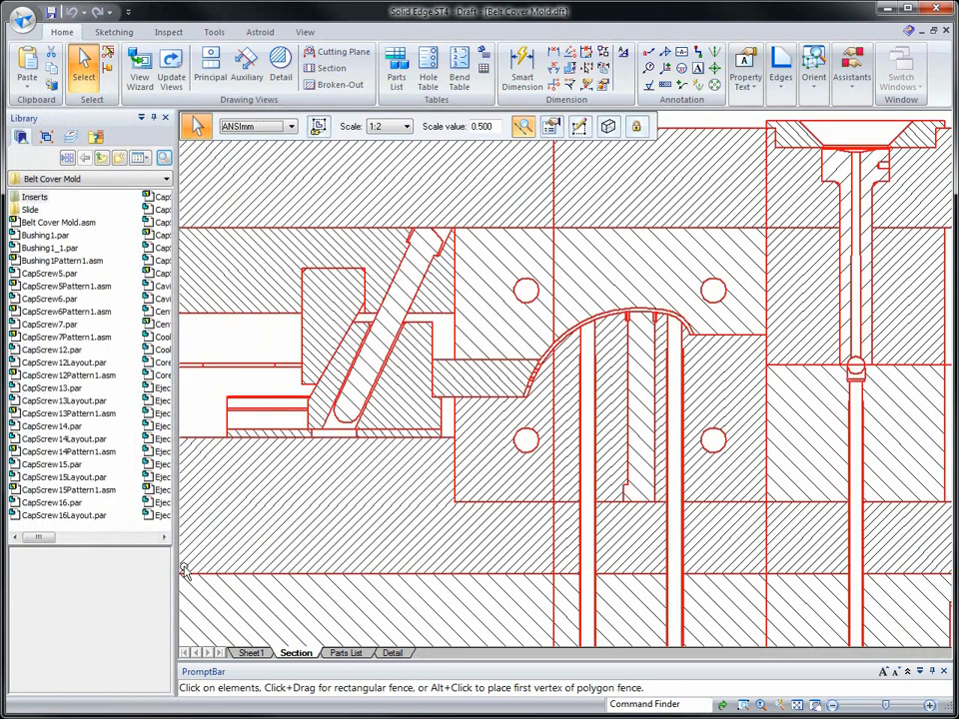
right_click(312, 475)
left_click(363, 343)
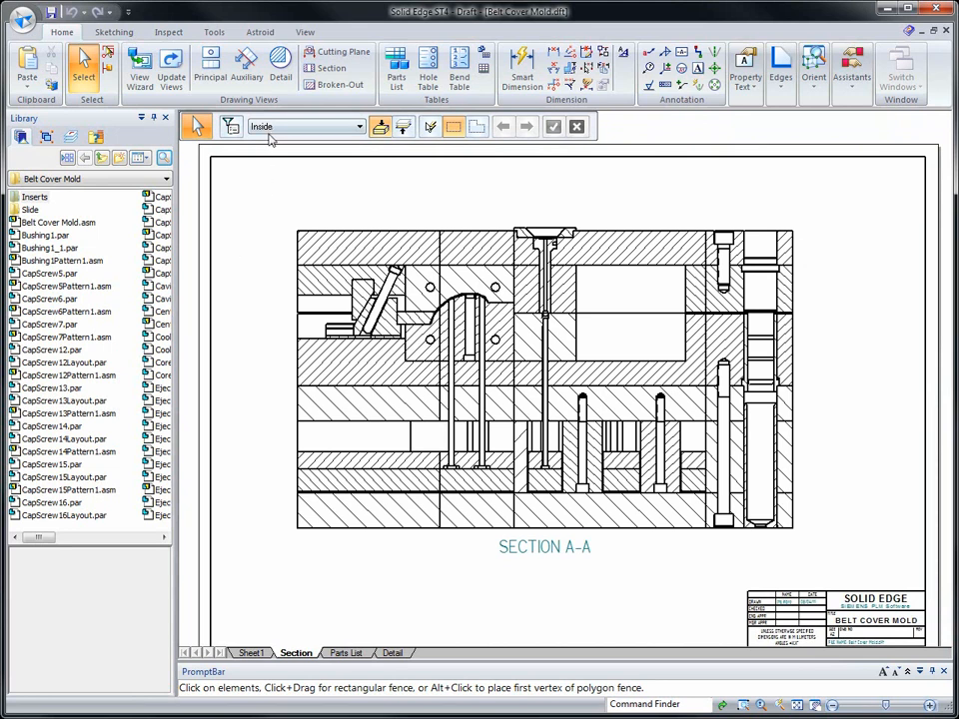
- Create a parts list with automatic balloons for Section A-A and place it over the upper-left corner of the view
left_click(396, 72)
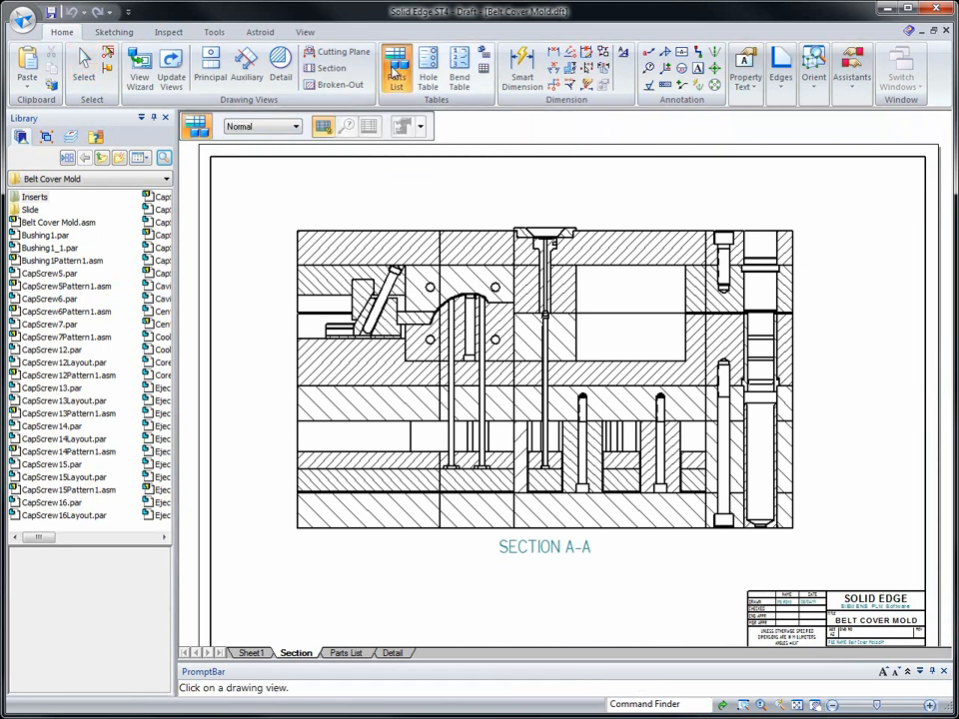
left_click(369, 276)
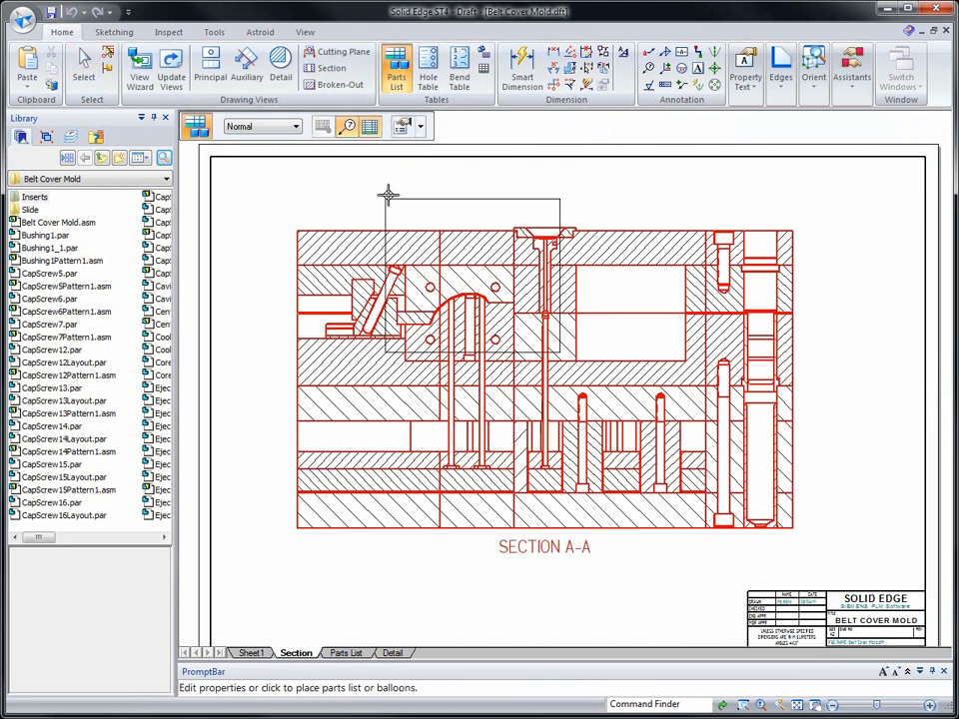
left_click(421, 127)
left_click(410, 164)
left_click(294, 209)
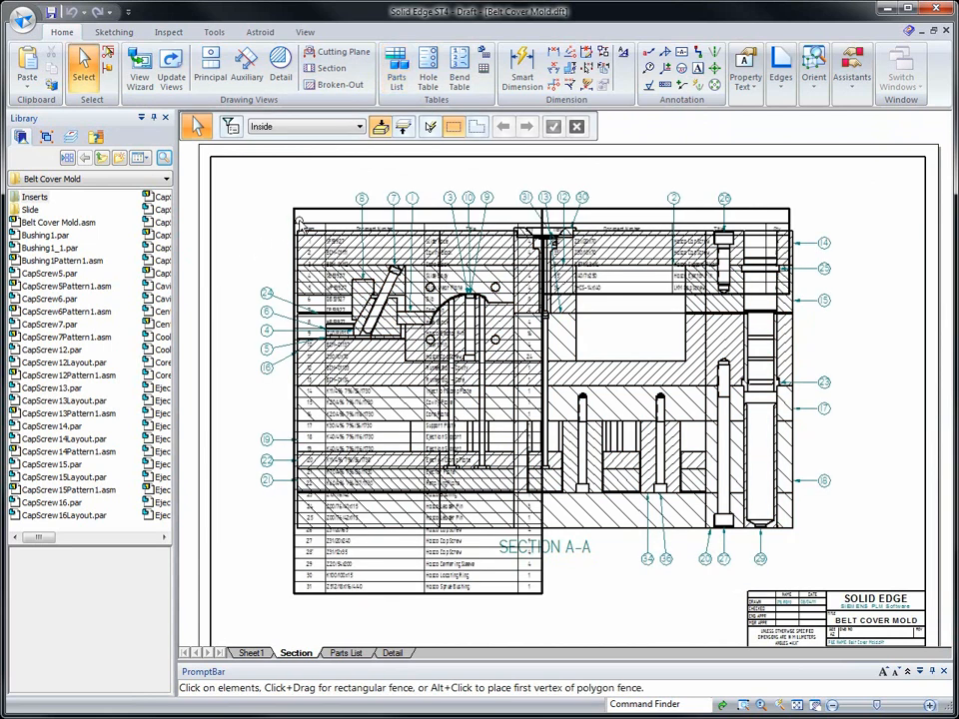
- Move both pages of the Section A-A parts list to the Parts List sheet
left_click(307, 212)
right_click(312, 212)
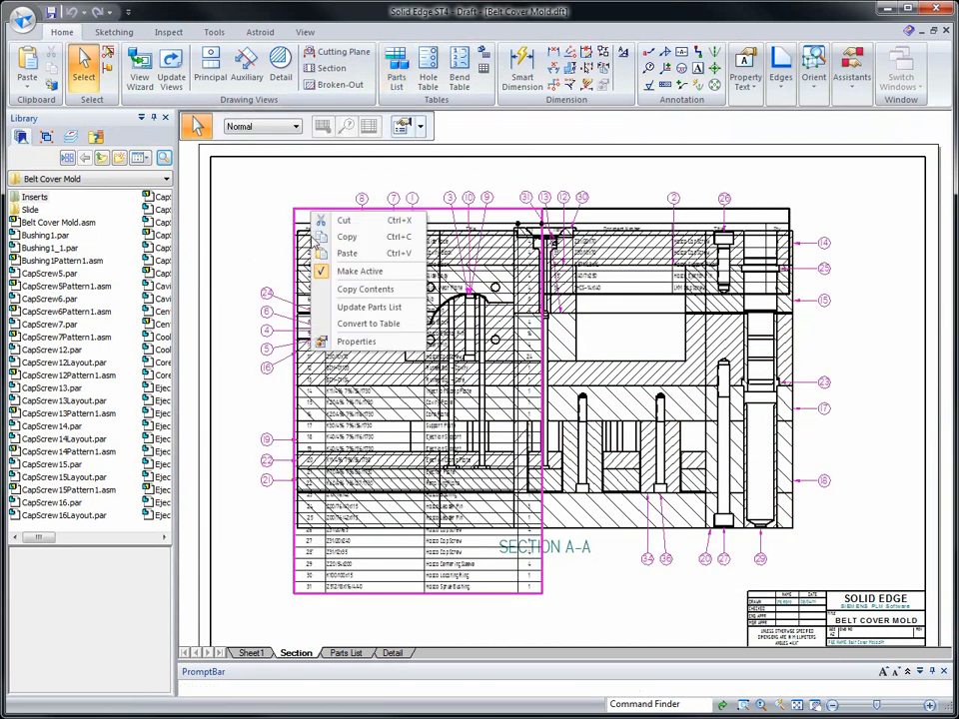
left_click(339, 345)
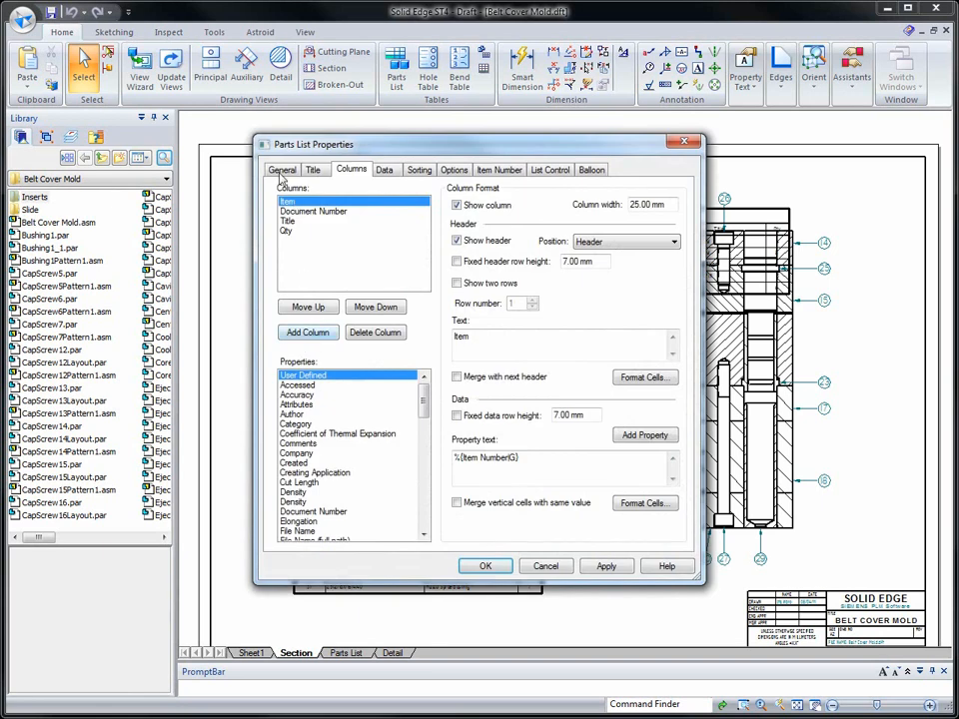
left_click(280, 173)
left_click(378, 381, "ctrl")
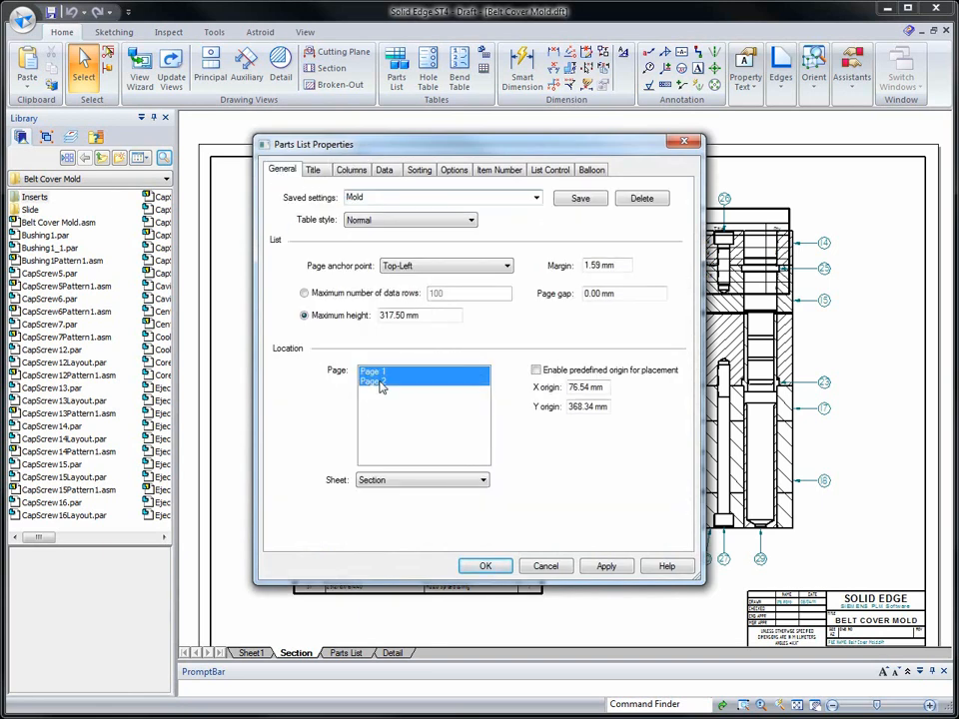
left_click(421, 483)
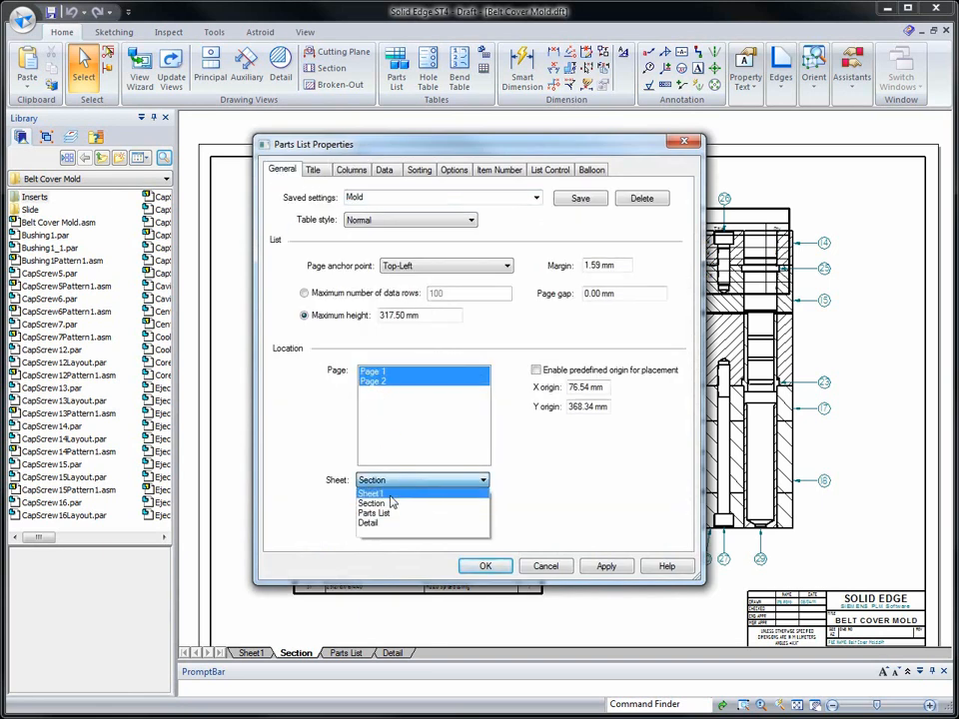
left_click(374, 512)
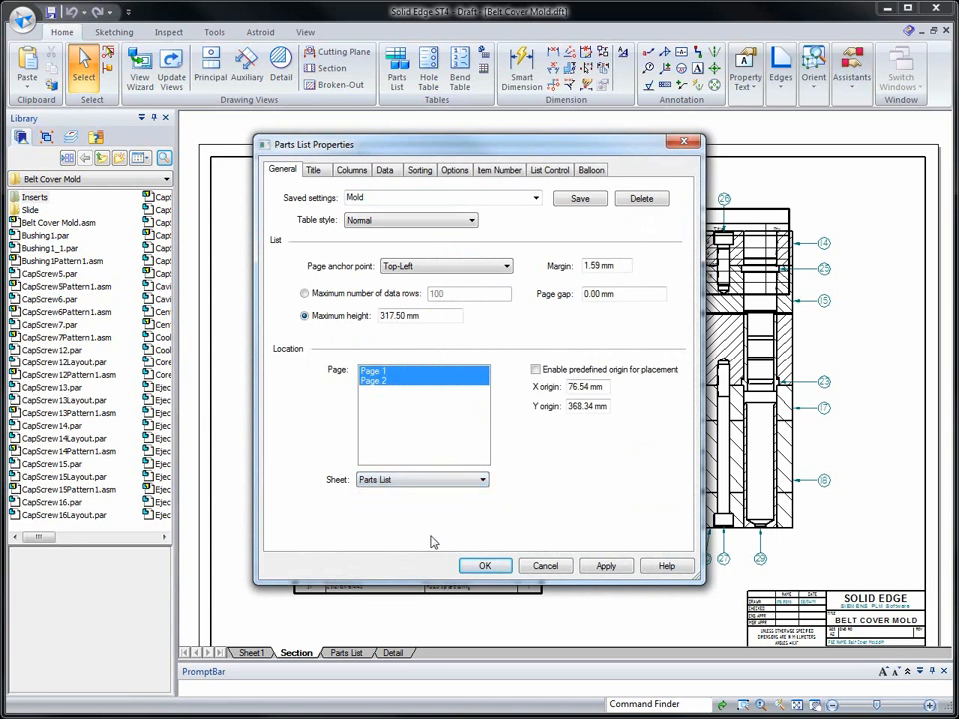
left_click(486, 566)
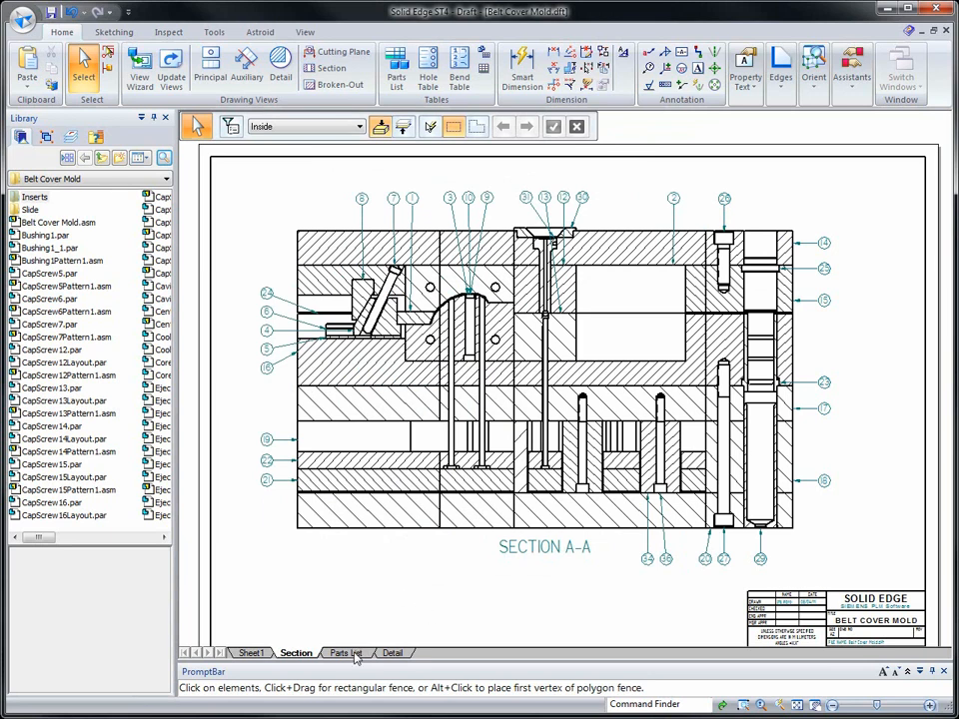
- Move balloon 13 to the right of balloon 30 and shift its leader end along the runner bar's edge
scroll(449, 272, "up", 5)
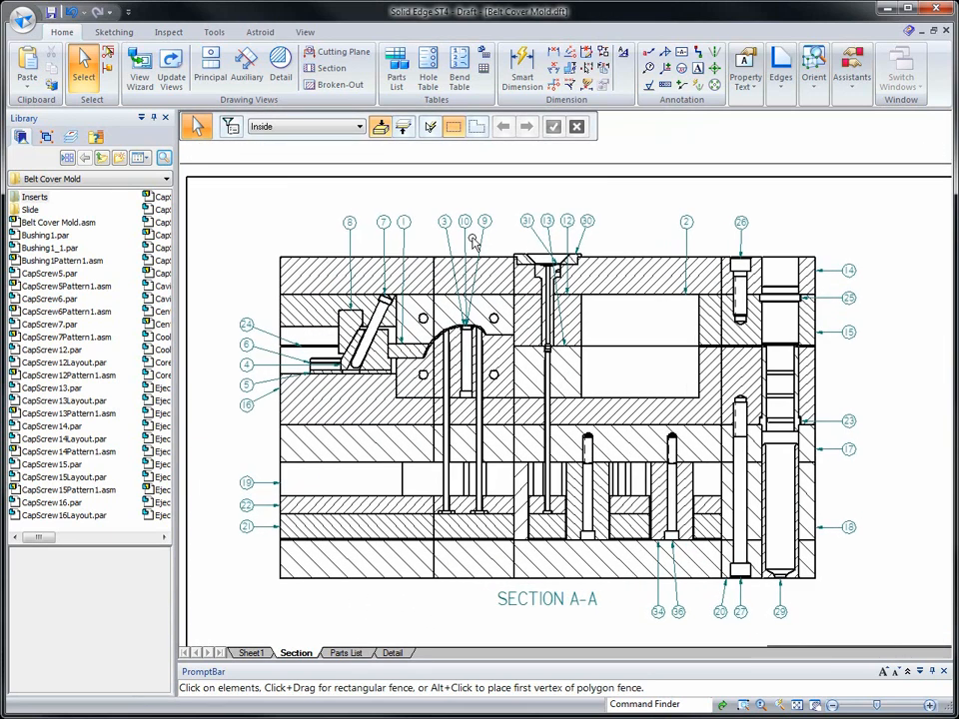
scroll(536, 247, "up", 5)
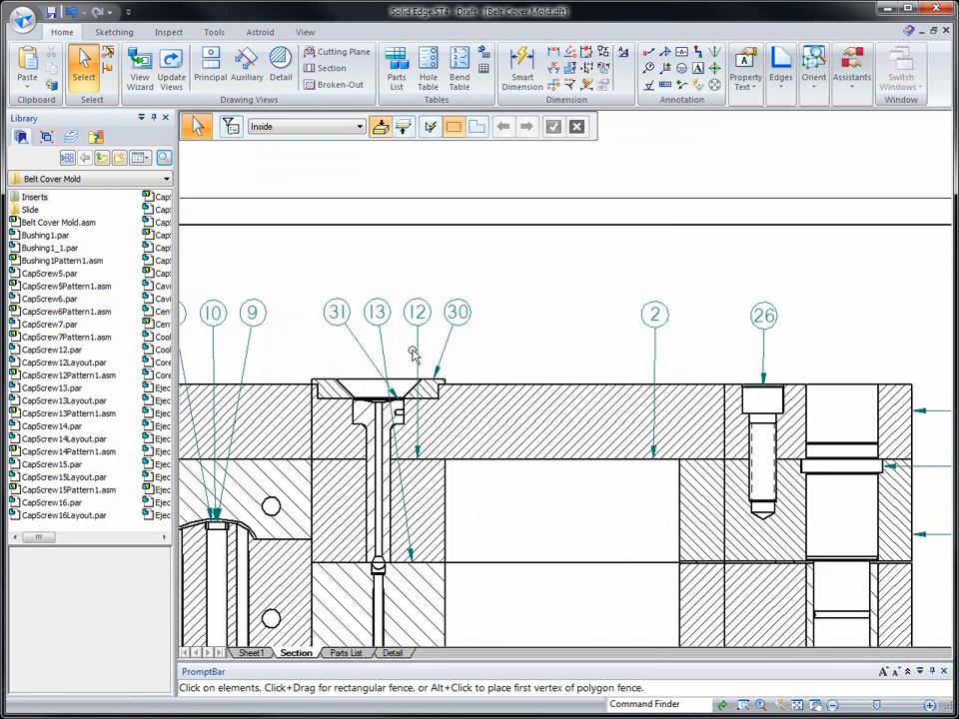
left_click_drag(388, 330, 506, 328)
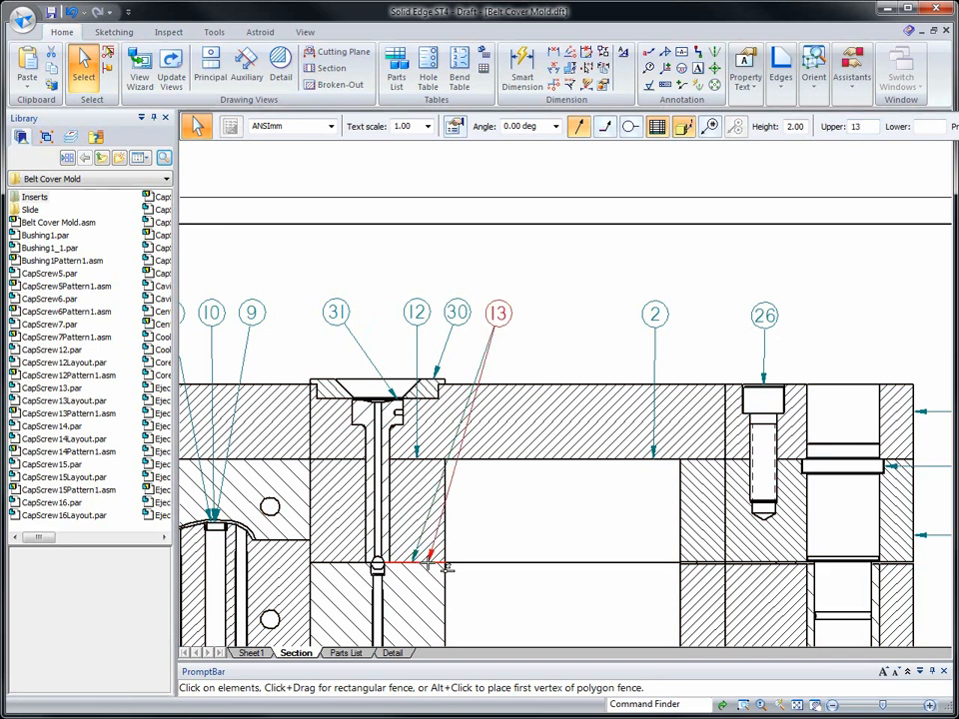
left_click(453, 269)
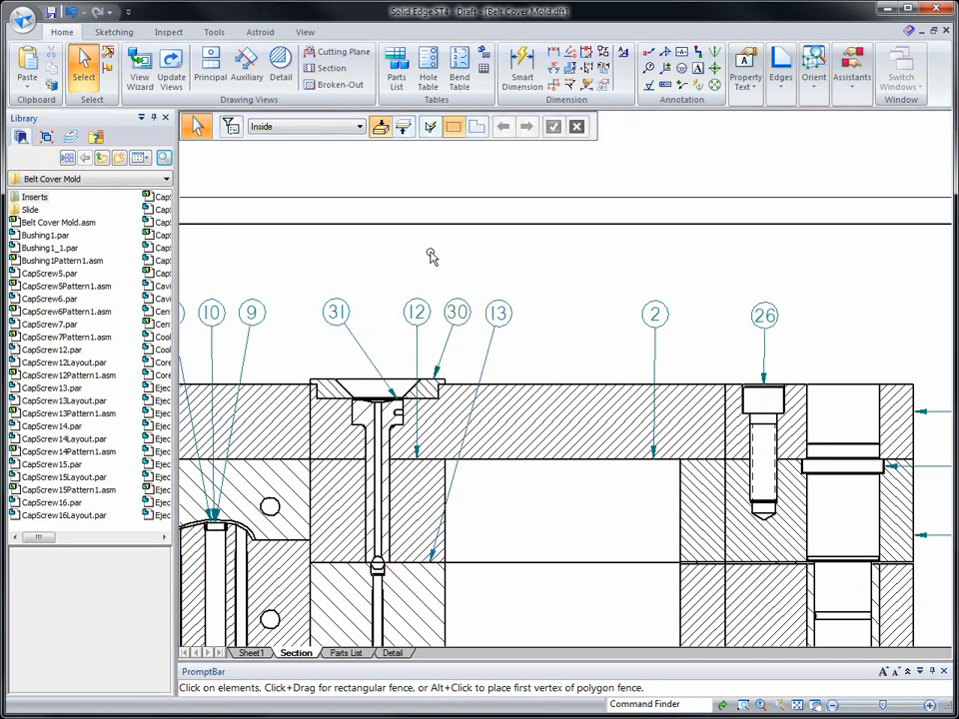
scroll(391, 250, "down", 3)
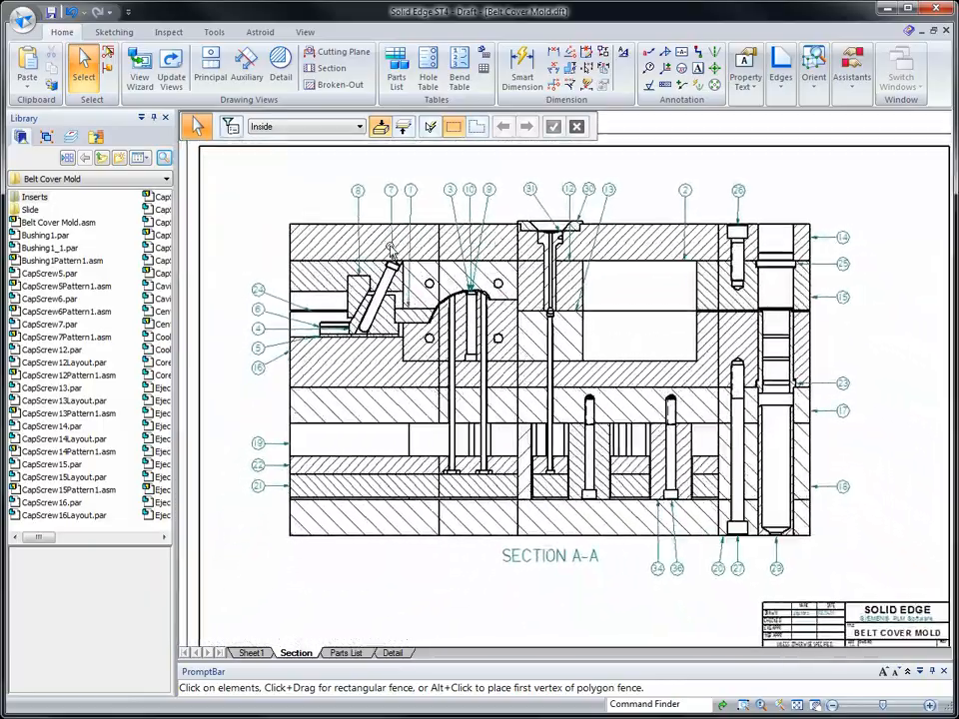
- Open the properties of the table on the Parts List sheet and set its maximum height to 200 mm
left_click(344, 655)
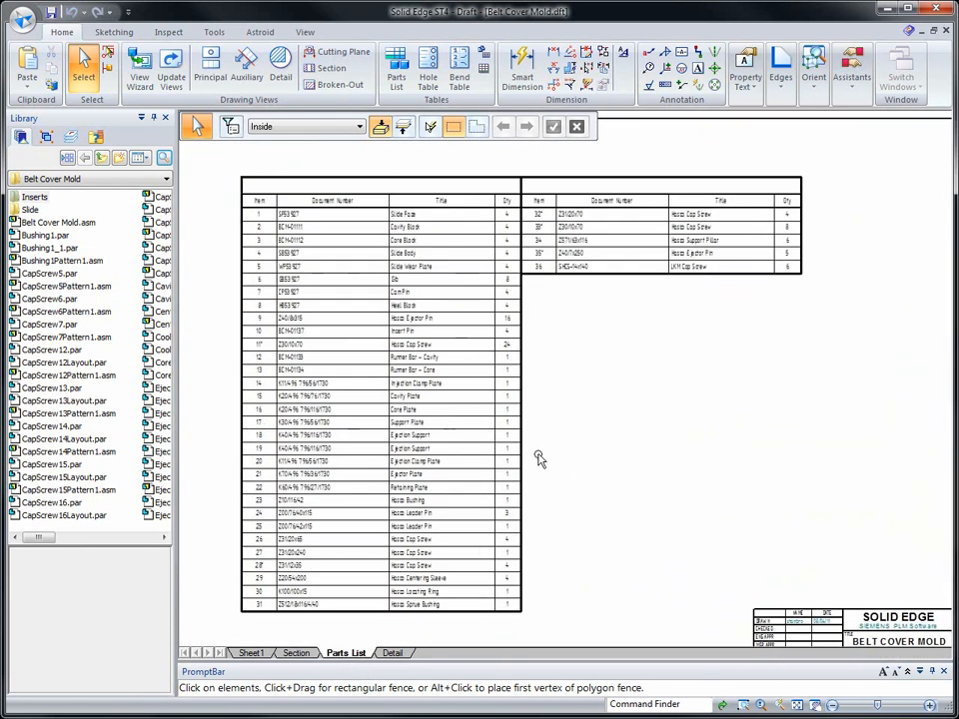
right_click(397, 373)
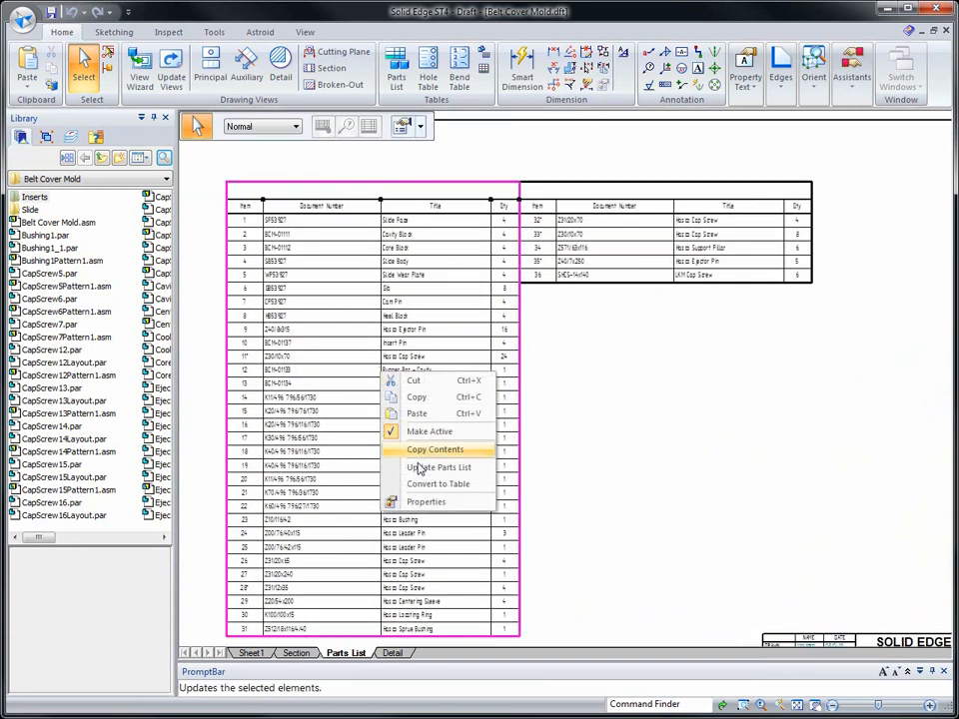
left_click(414, 499)
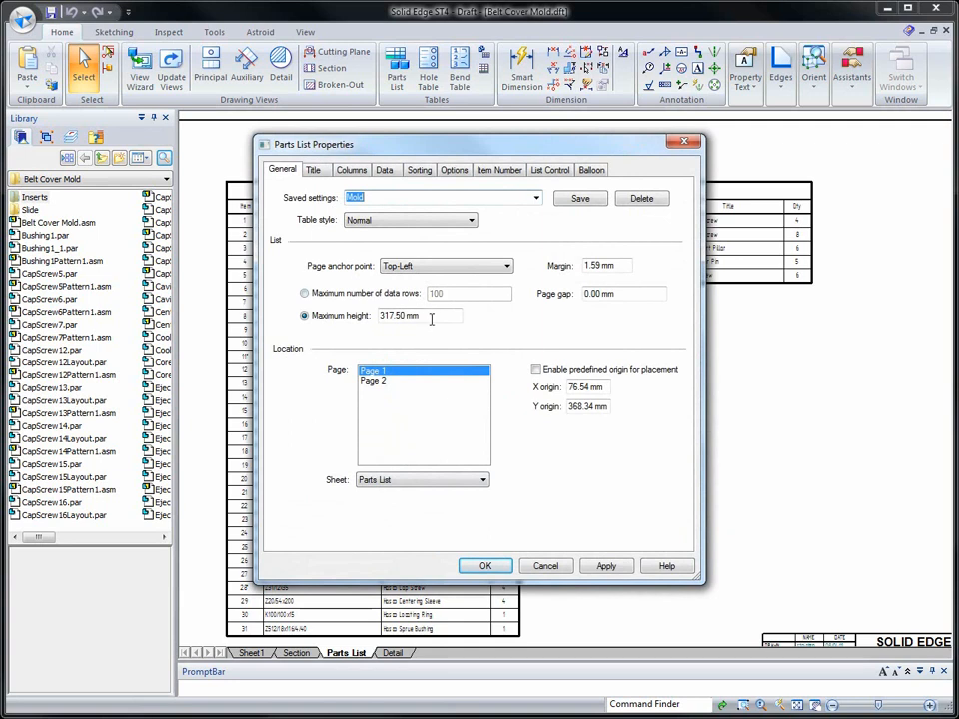
left_click_drag(433, 316, 321, 316)
type("200")
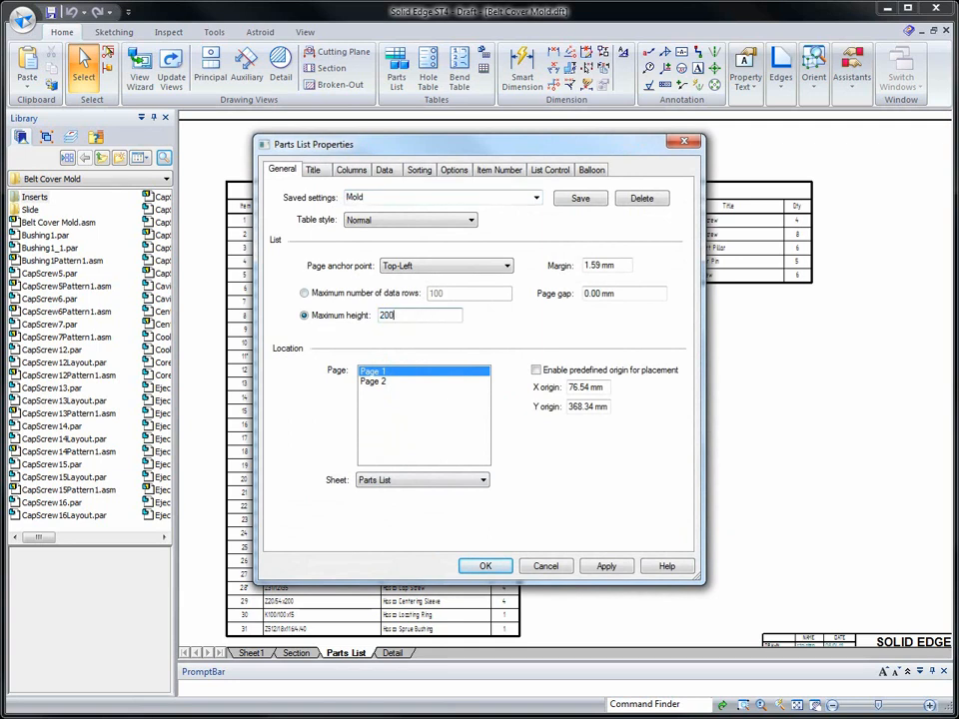
key("Tab")
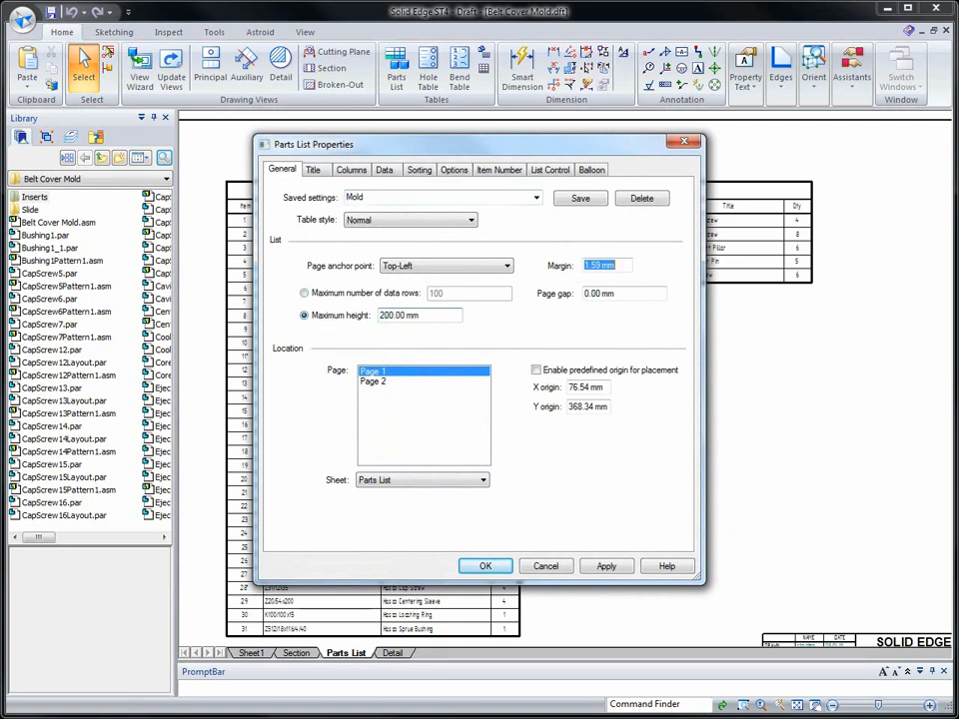
- Title the parts list BELT COVER MOLD in centered bold italic Tahoma at 5 mm and accept the properties
left_click(314, 172)
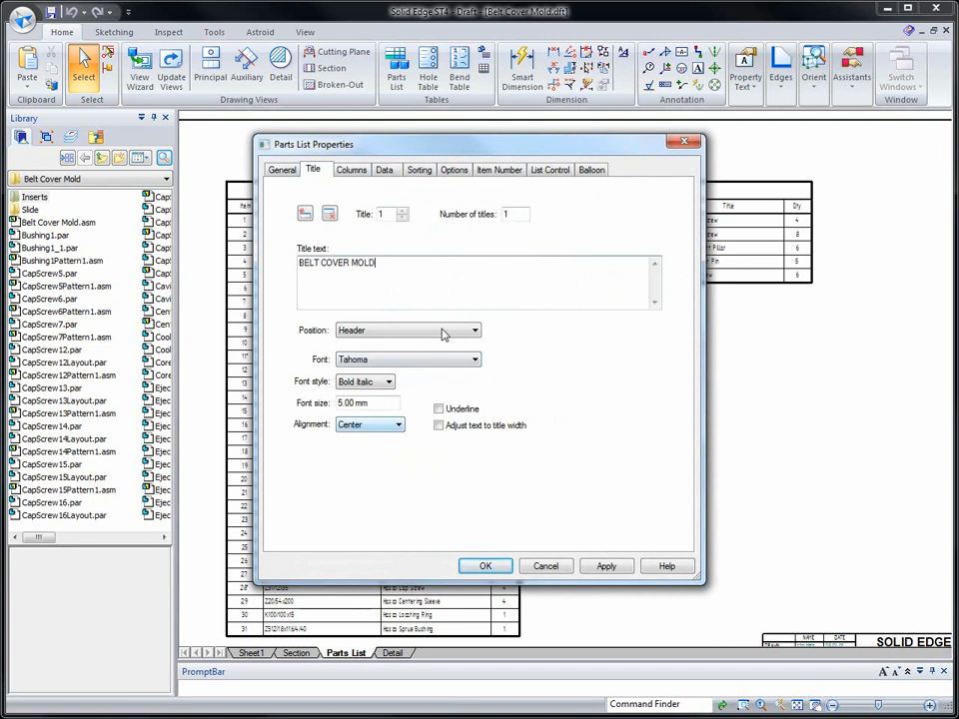
left_click(353, 171)
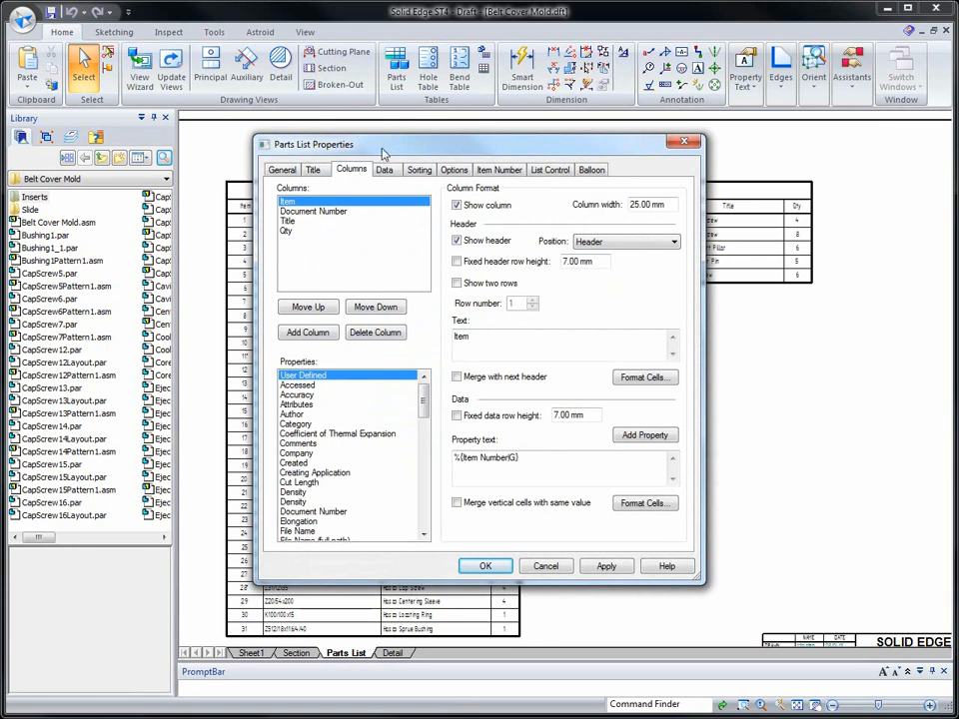
left_click_drag(387, 150, 169, 122)
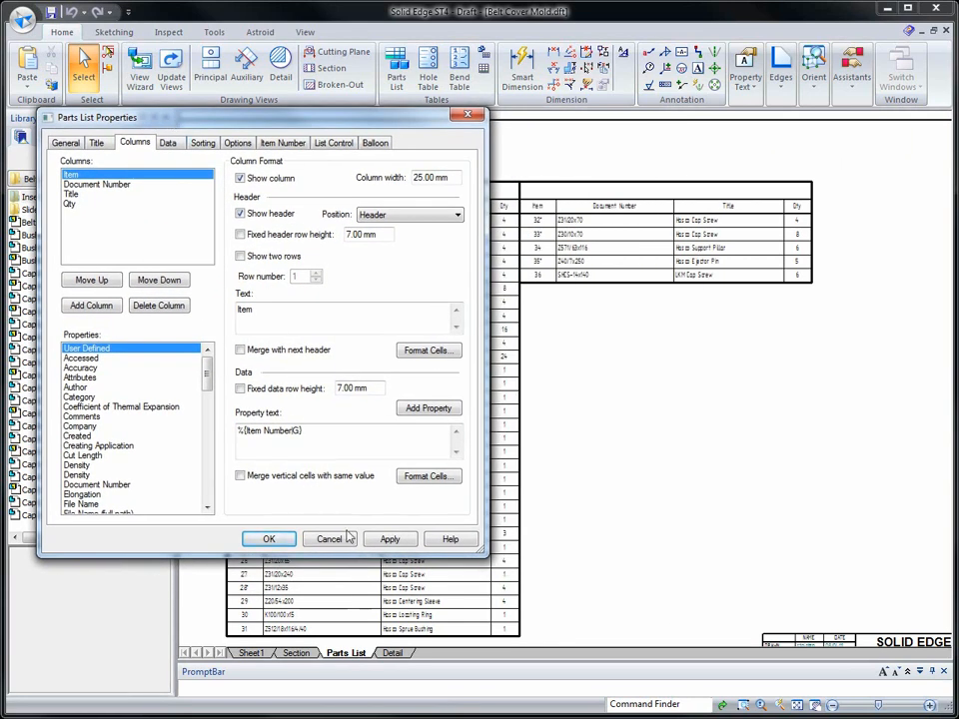
left_click(387, 541)
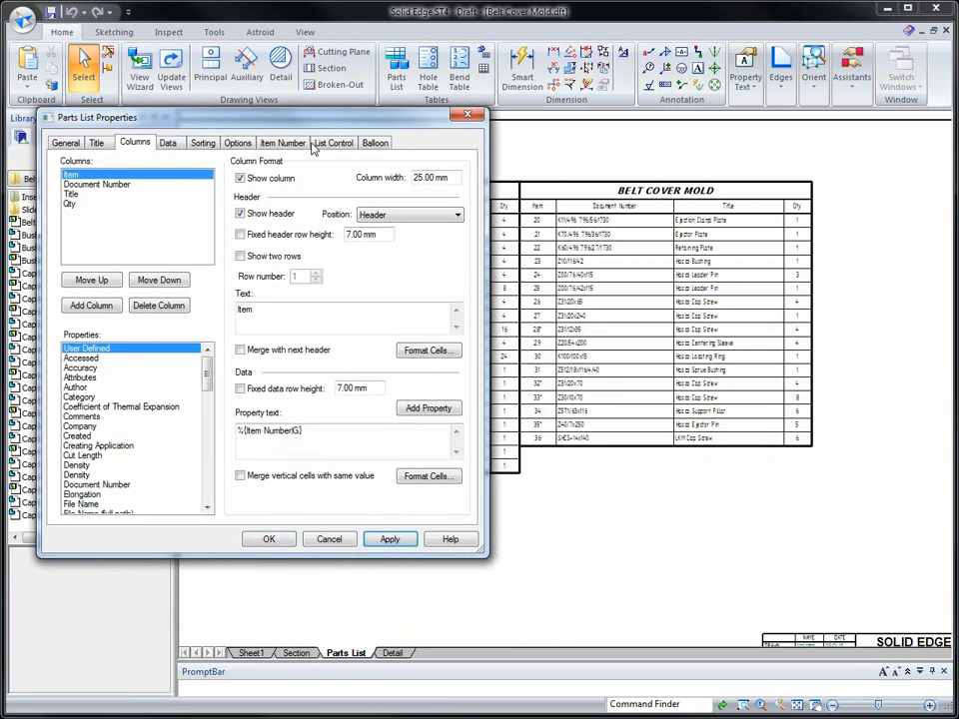
left_click_drag(305, 127, 388, 149)
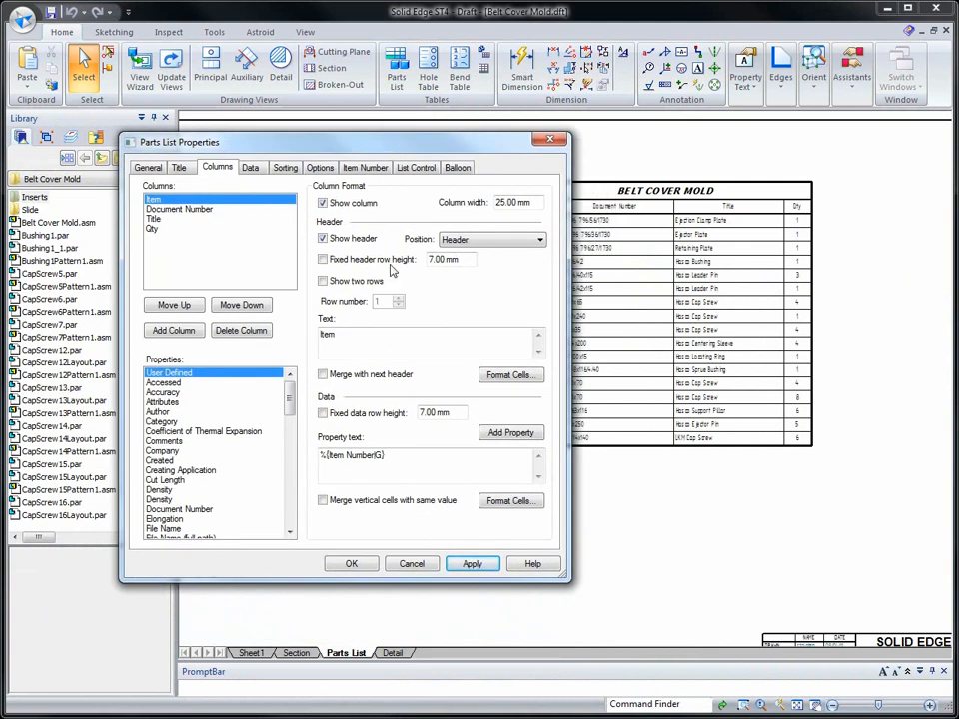
left_click(352, 565)
- Turn on merging of vertical cells with the same value for the parts list's Qty column
scroll(356, 545, "up", 6)
scroll(740, 300, "up", 1)
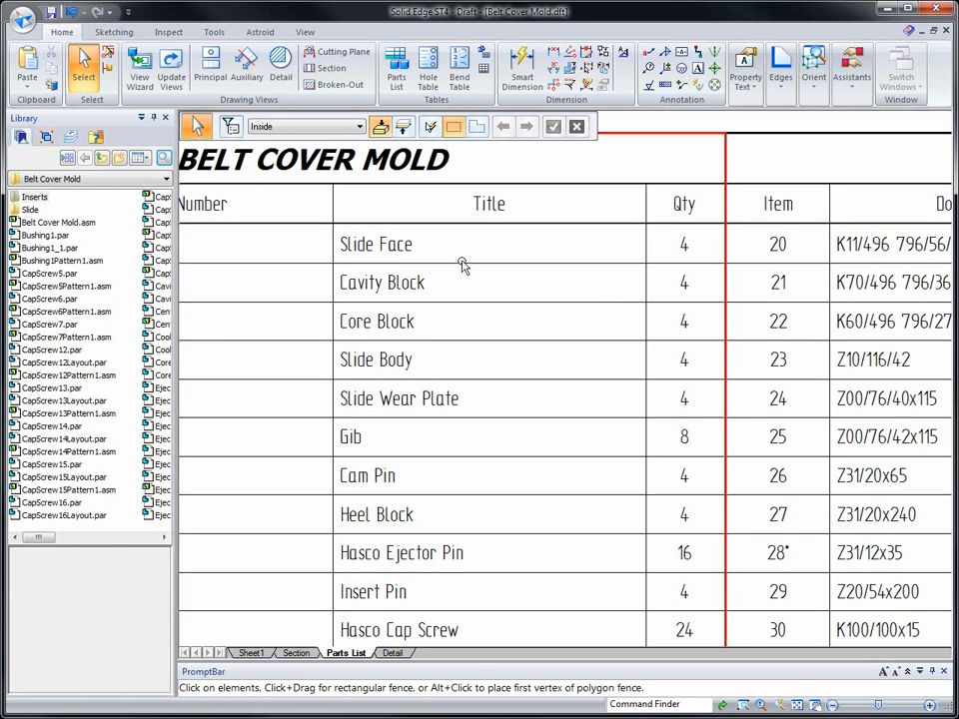
right_click(464, 259)
left_click(507, 391)
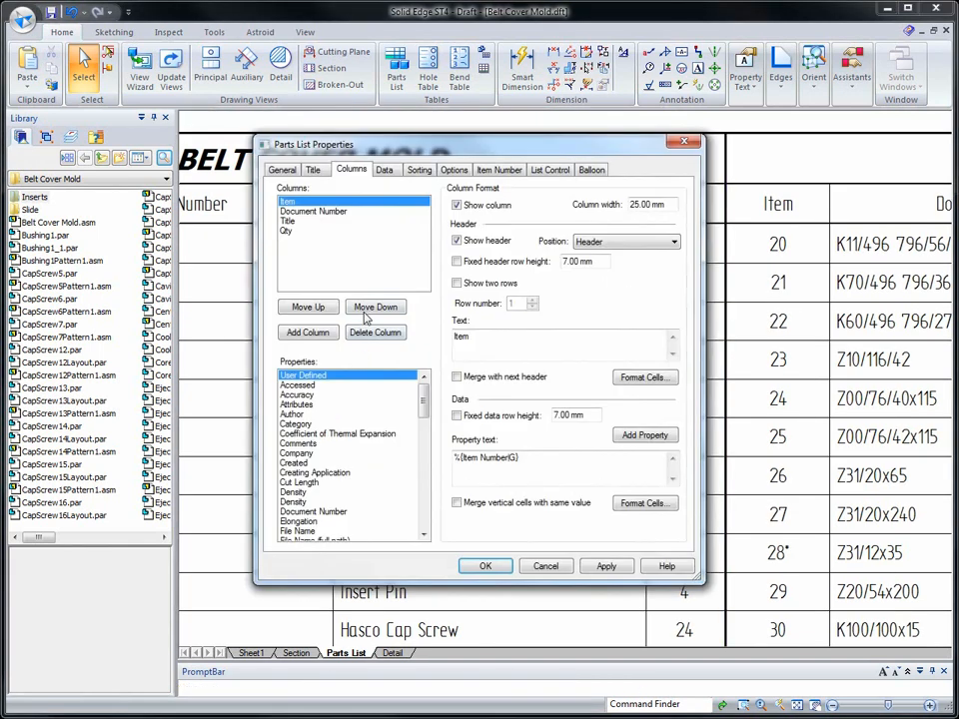
left_click(287, 231)
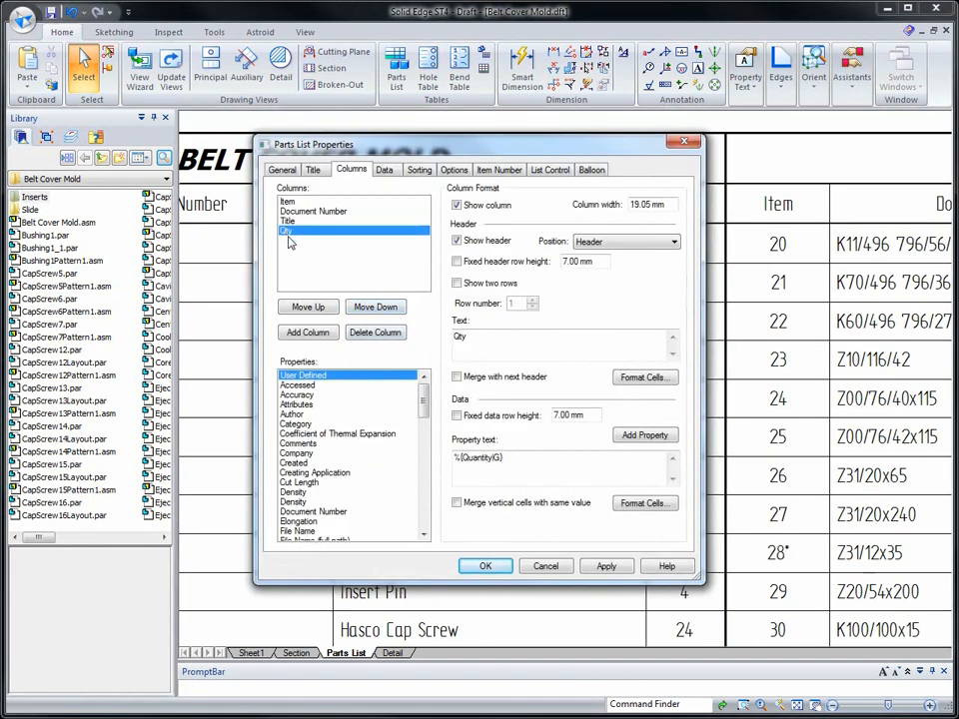
- Center the Qty column's data cells vertically, apply and accept the parts list properties, and deselect the table
left_click(626, 506)
left_click(467, 353)
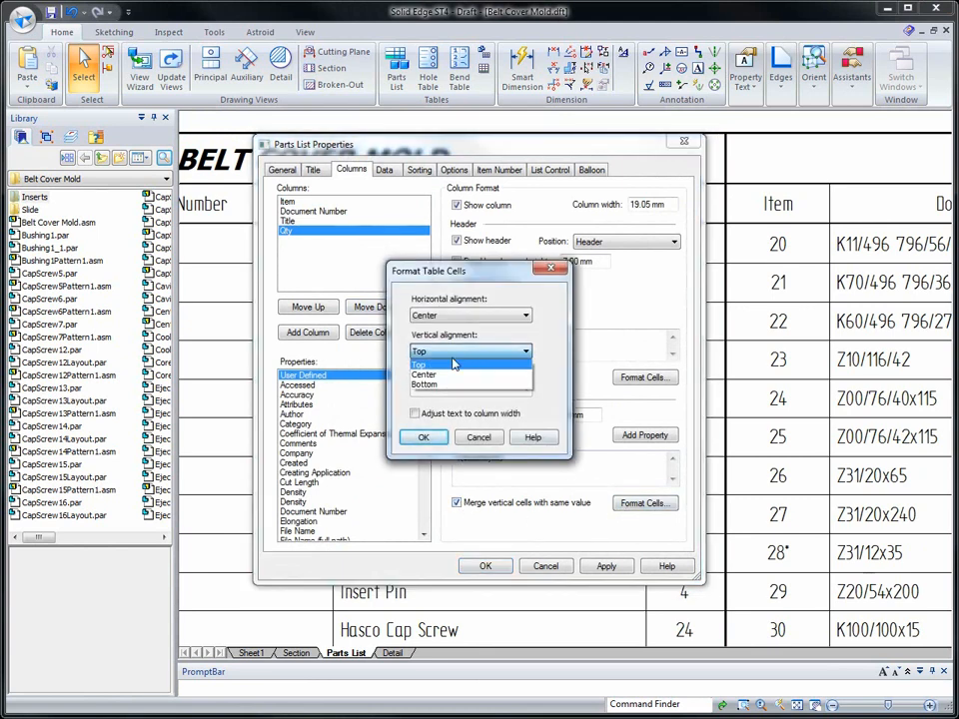
left_click(444, 375)
left_click(424, 438)
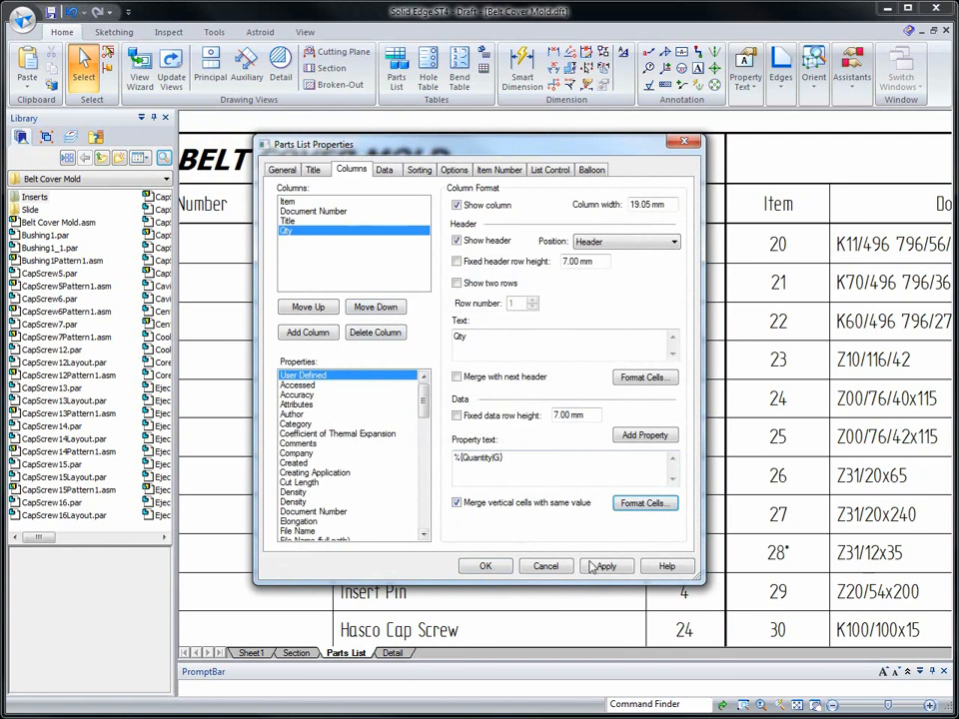
left_click_drag(554, 155, 413, 151)
left_click(468, 565)
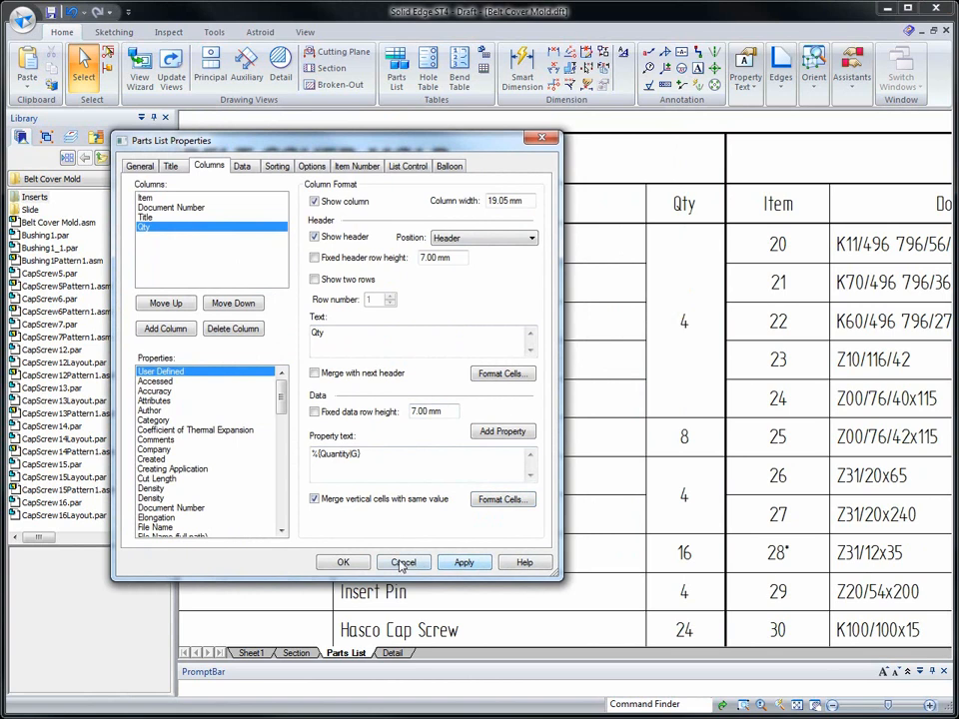
left_click(344, 563)
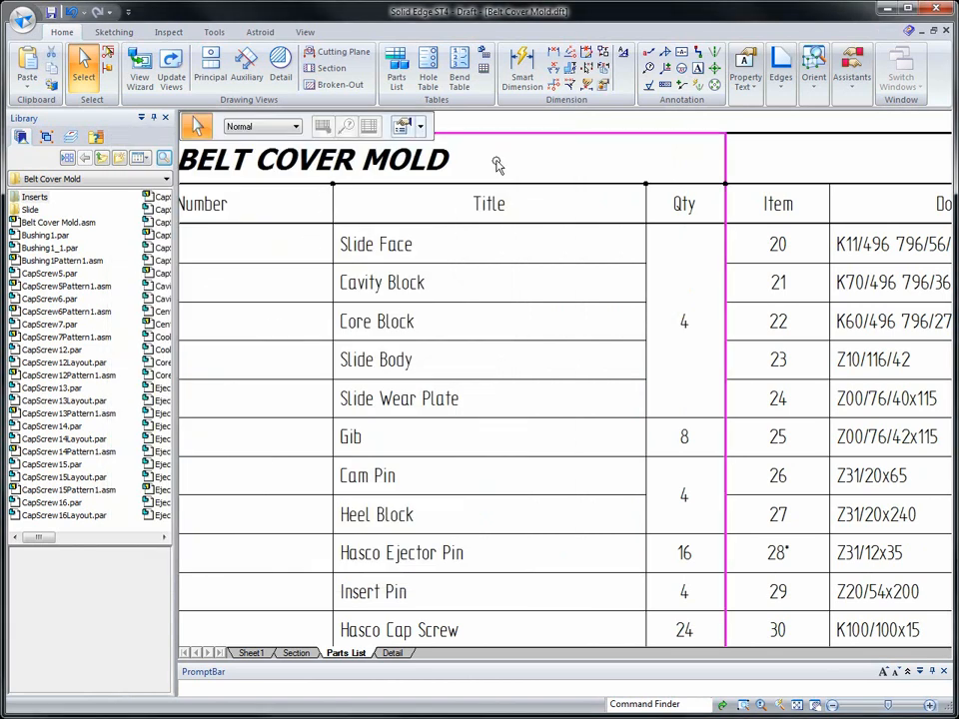
left_click(551, 121)
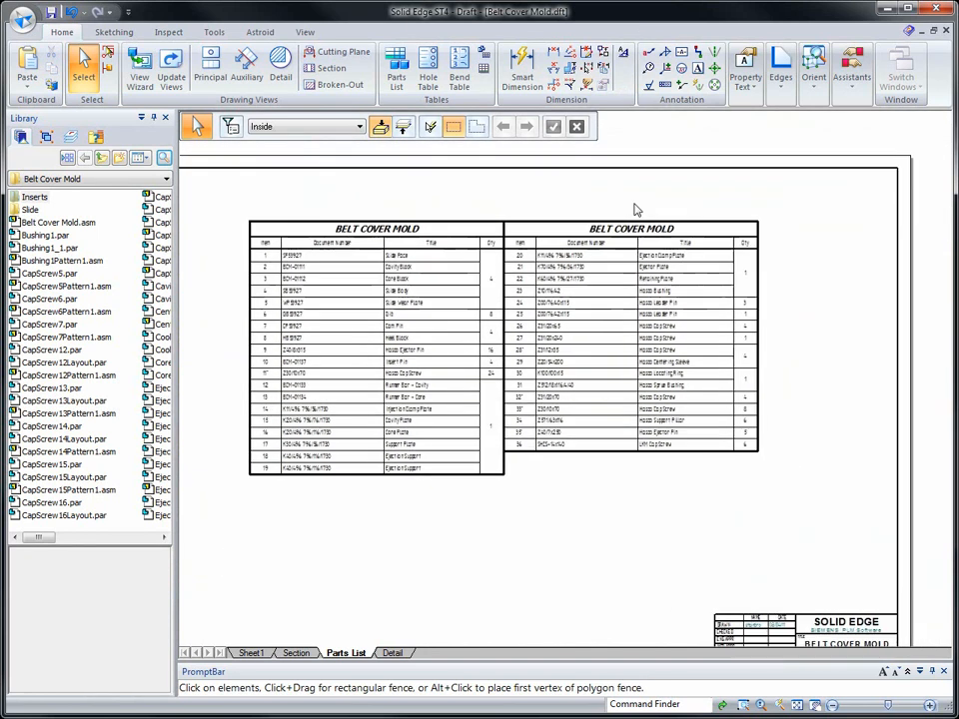
- Place three orthographic views of slideface.par from the library on the Detail sheet
left_click(392, 653)
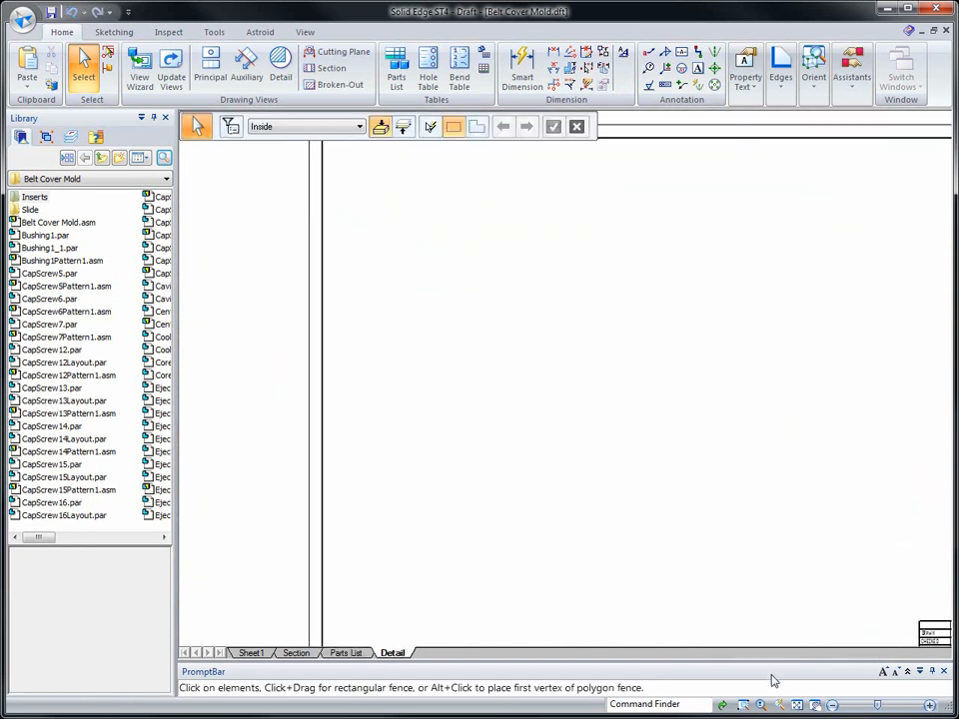
left_click(797, 705)
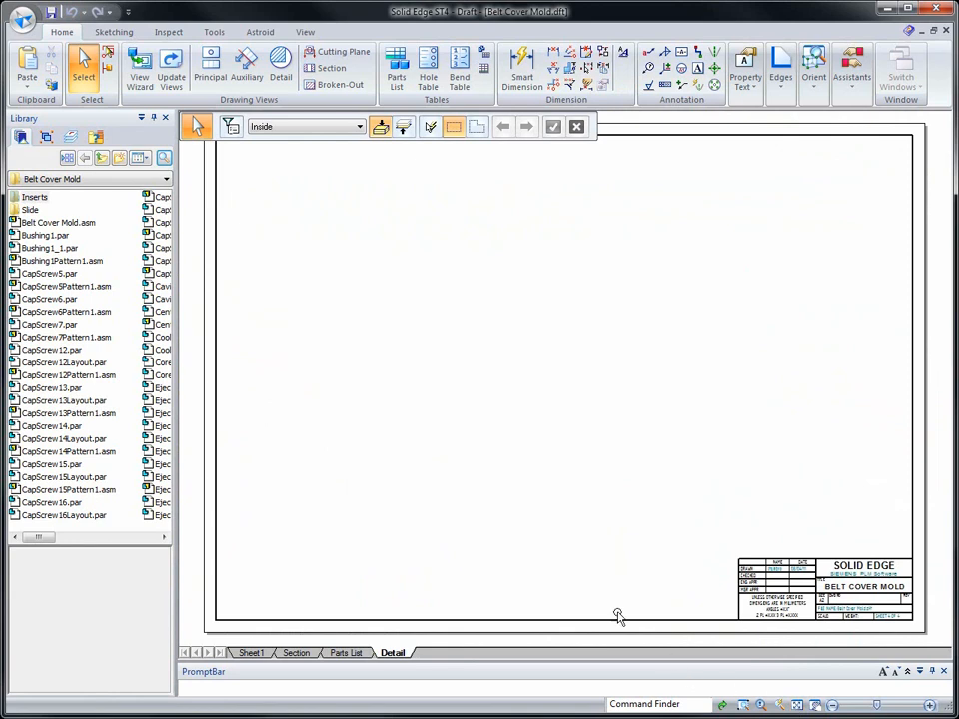
left_click(43, 349)
key("s")
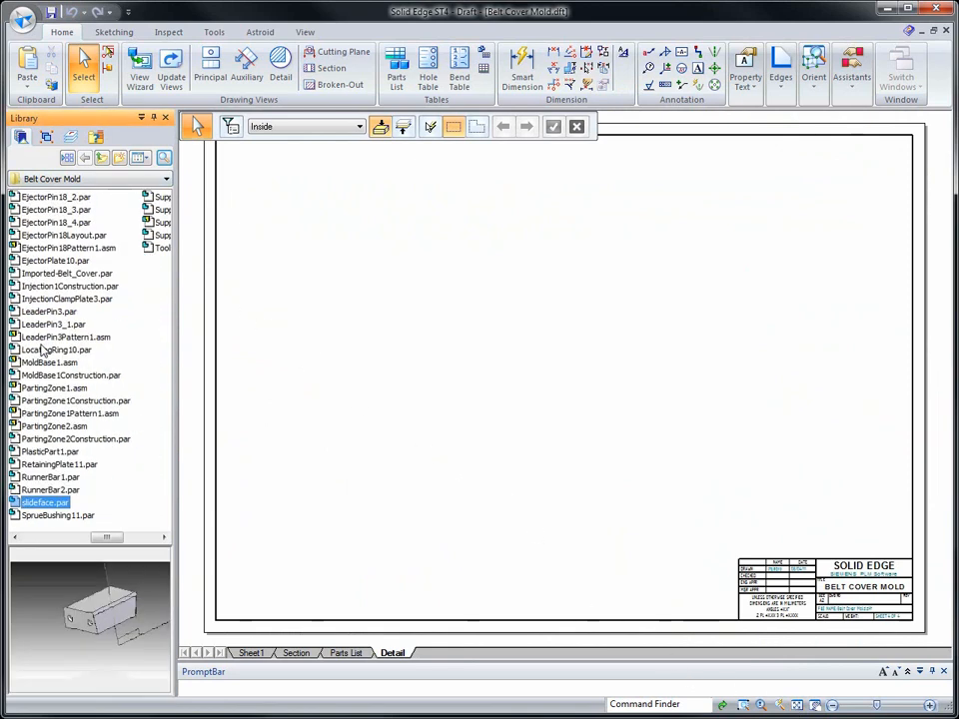
left_click_drag(61, 508, 351, 475)
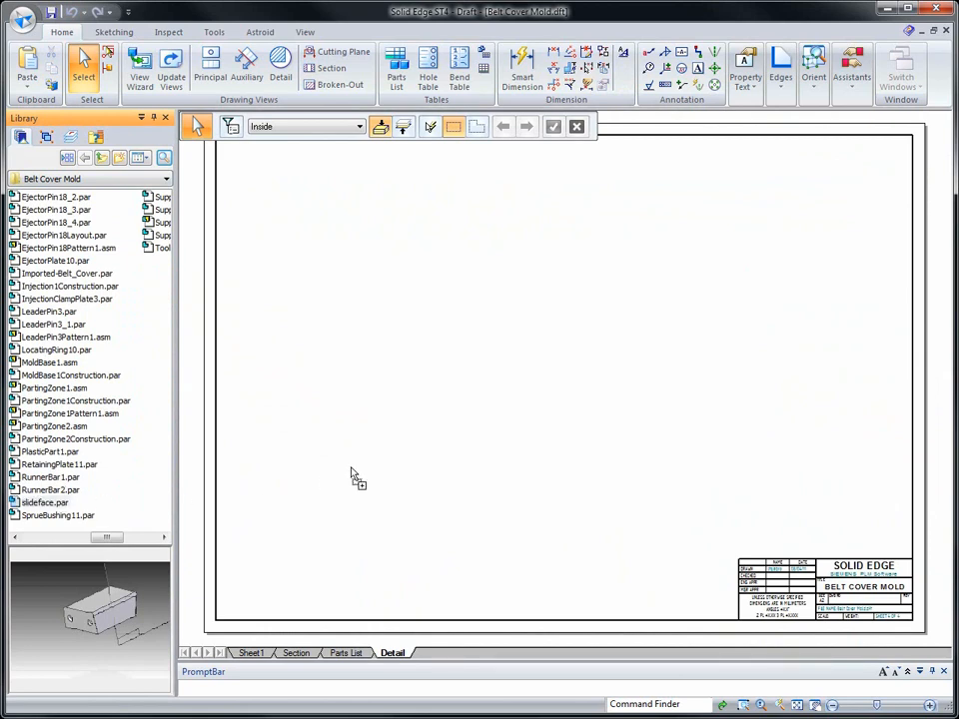
mouse_move(457, 390)
left_mouse_down()
mouse_move(345, 322)
mouse_move(340, 330)
left_mouse_up()
left_click(315, 330)
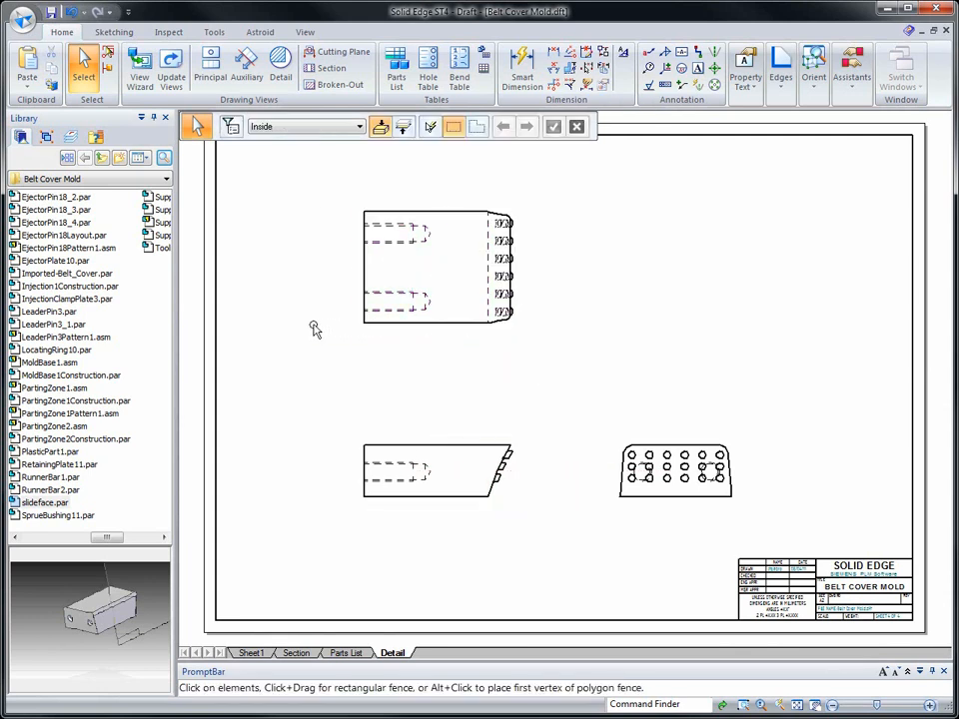
scroll(571, 253, "up", 5)
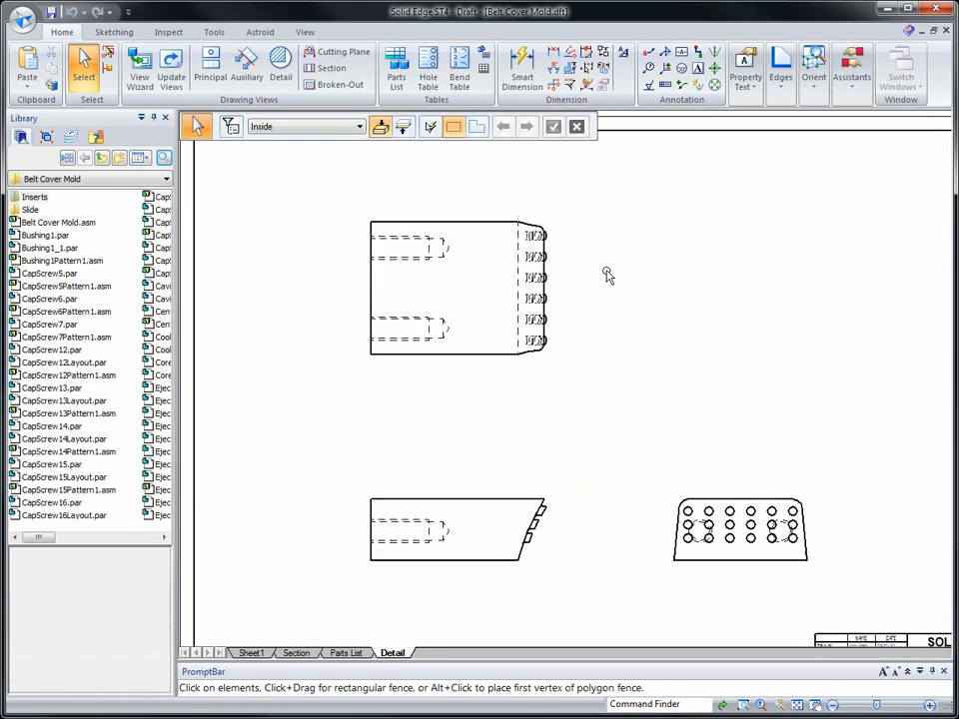
- Add a center line by two lines along each of the two threaded holes in the top view of the slide face
scroll(747, 255, "up", 3)
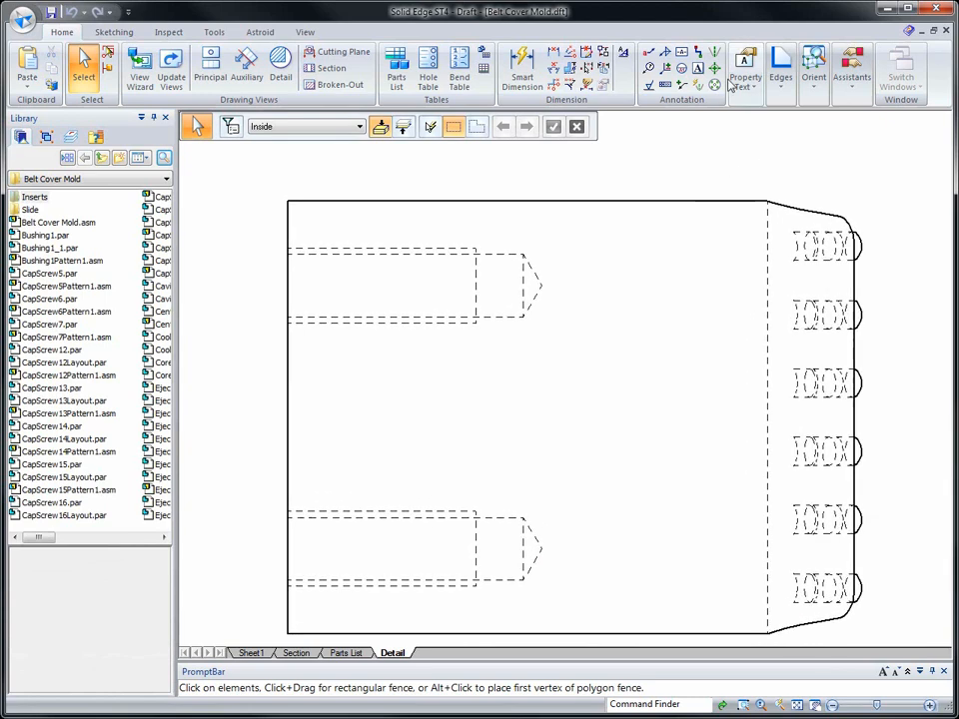
left_click(715, 51)
left_click(431, 249)
left_click(440, 319)
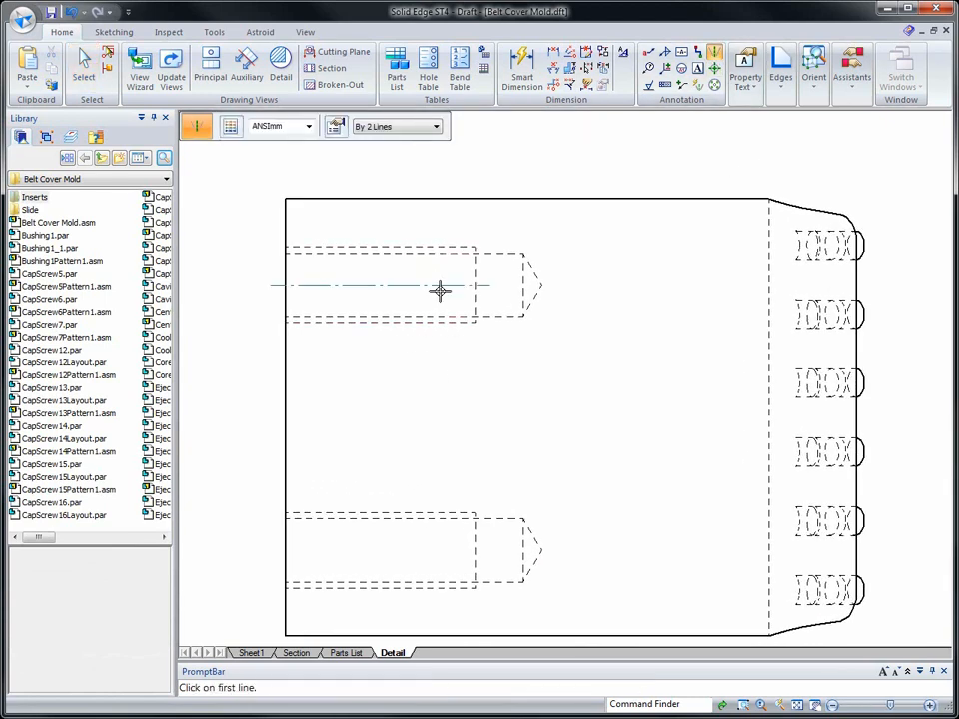
left_click(417, 512)
left_click(429, 586)
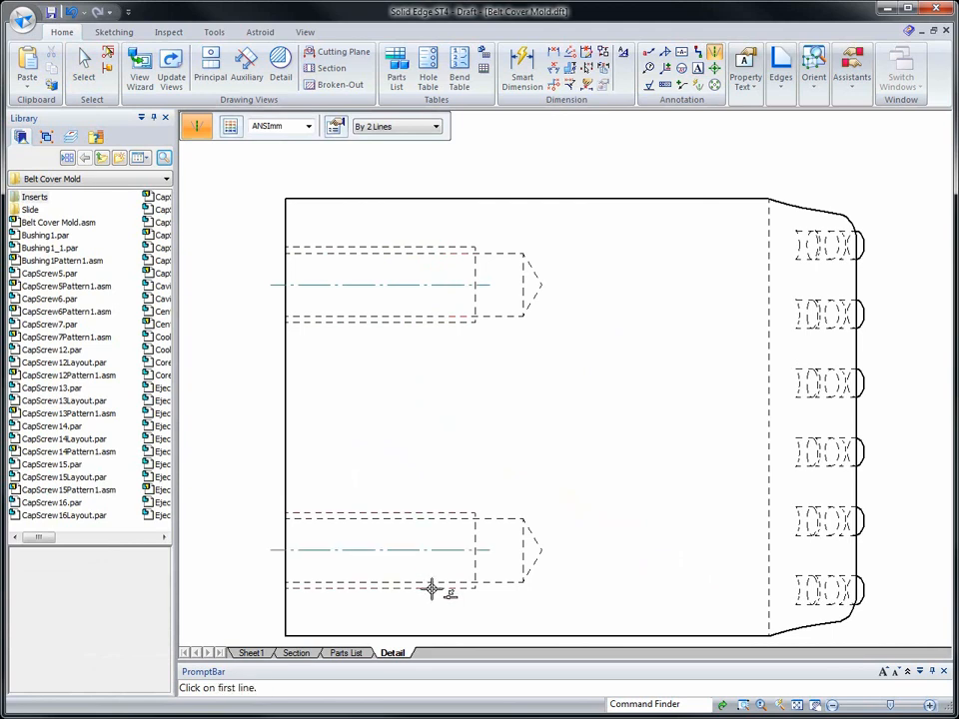
key("Escape")
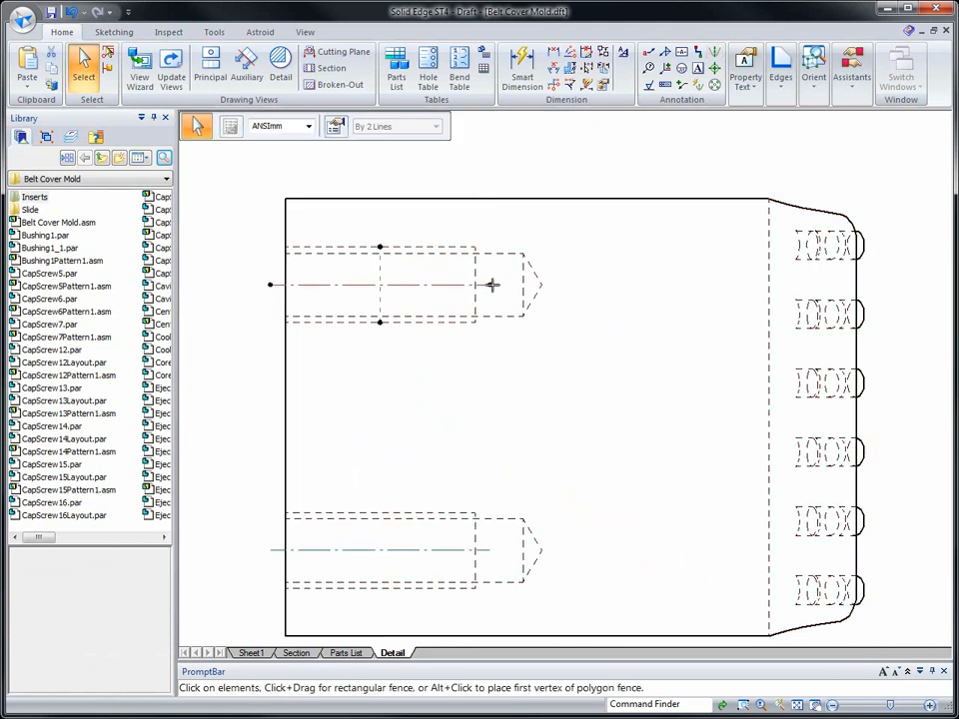
- Extend the center lines of both threaded holes in the top view past the conical hole ends
left_click(443, 547)
left_click_drag(492, 551, 562, 555)
left_click(576, 579)
- Add a center line by two lines to the threaded hole in the front view and extend it past the conical end
scroll(575, 587, "down", 4)
scroll(569, 530, "down", 5)
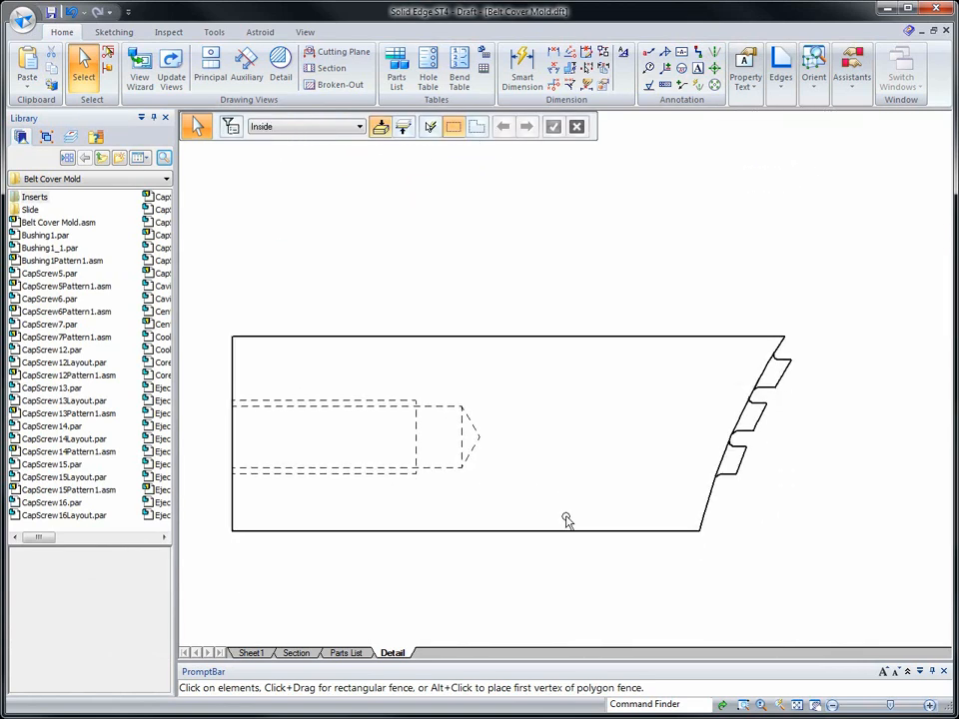
left_click(714, 51)
left_click(390, 402)
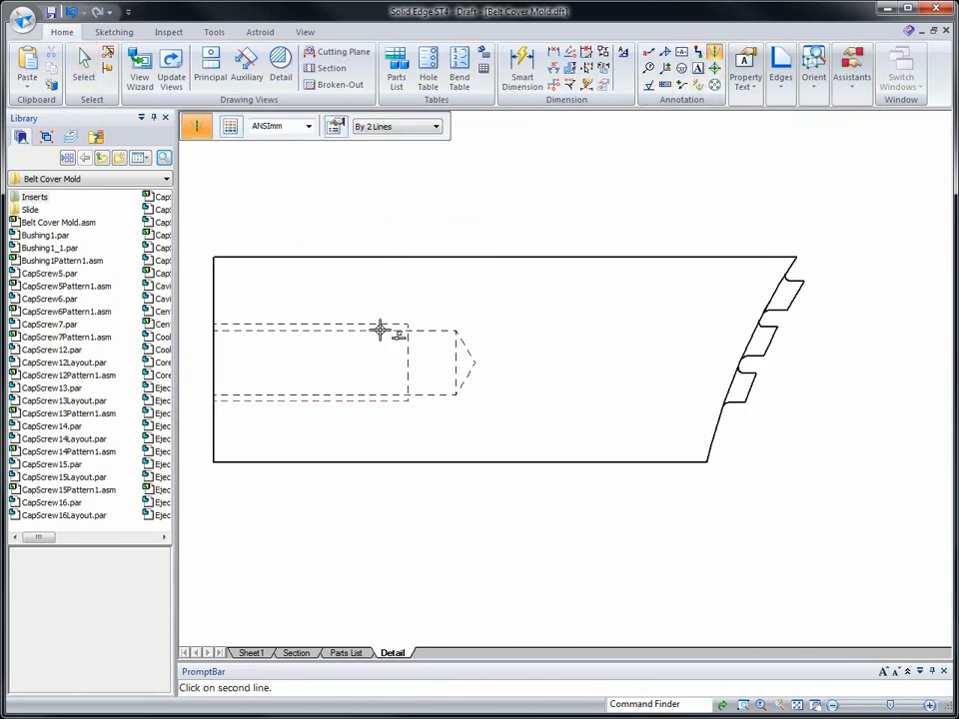
left_click(381, 322)
key("Escape")
left_click(419, 365)
left_click_drag(422, 362, 494, 369)
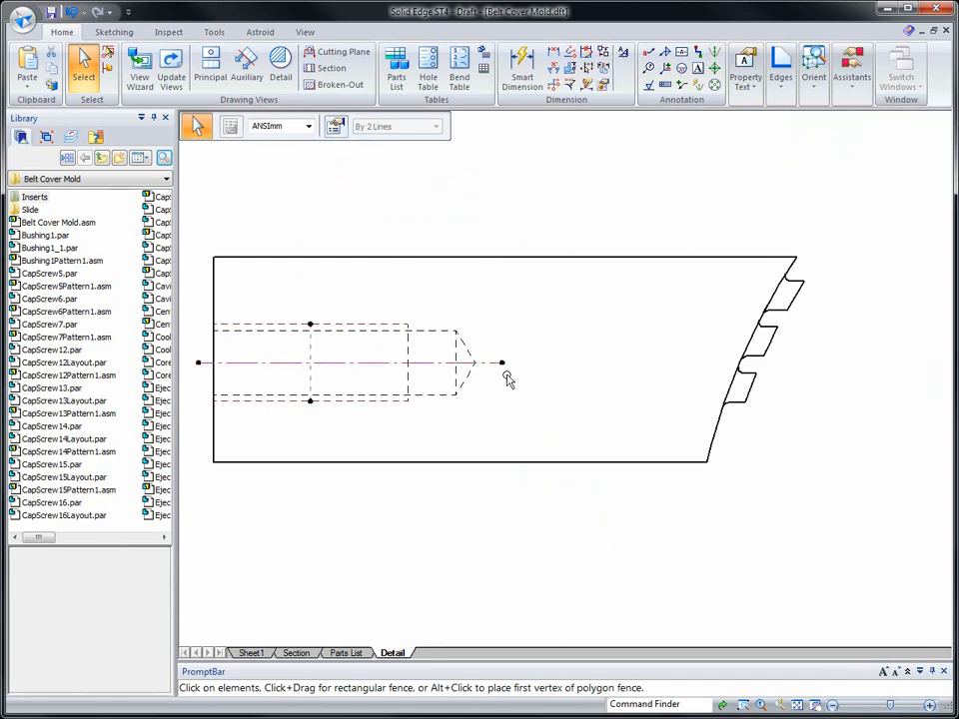
left_click(522, 438)
- Add horizontal/vertical center marks to all circles in the side view in one fence selection
middle_click(524, 446)
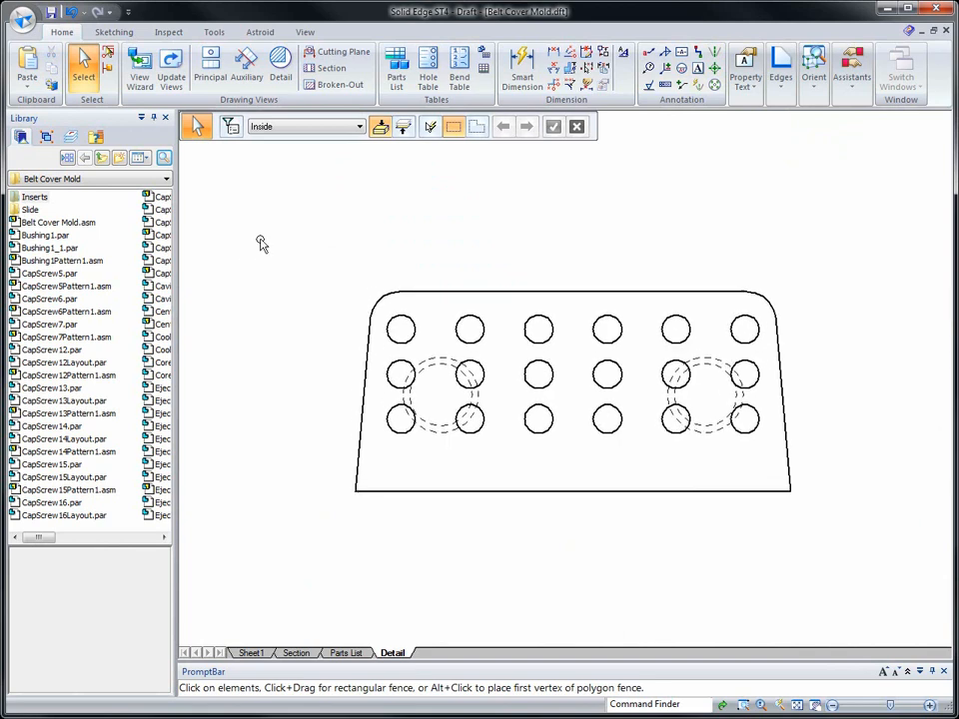
left_click(715, 72)
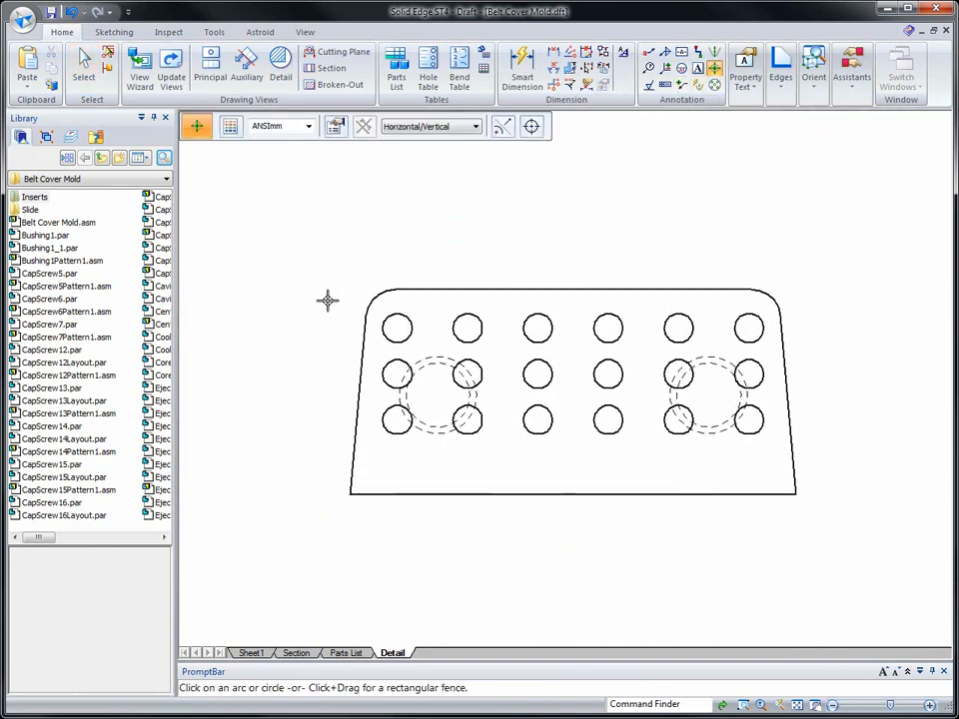
left_click_drag(820, 497, 856, 476)
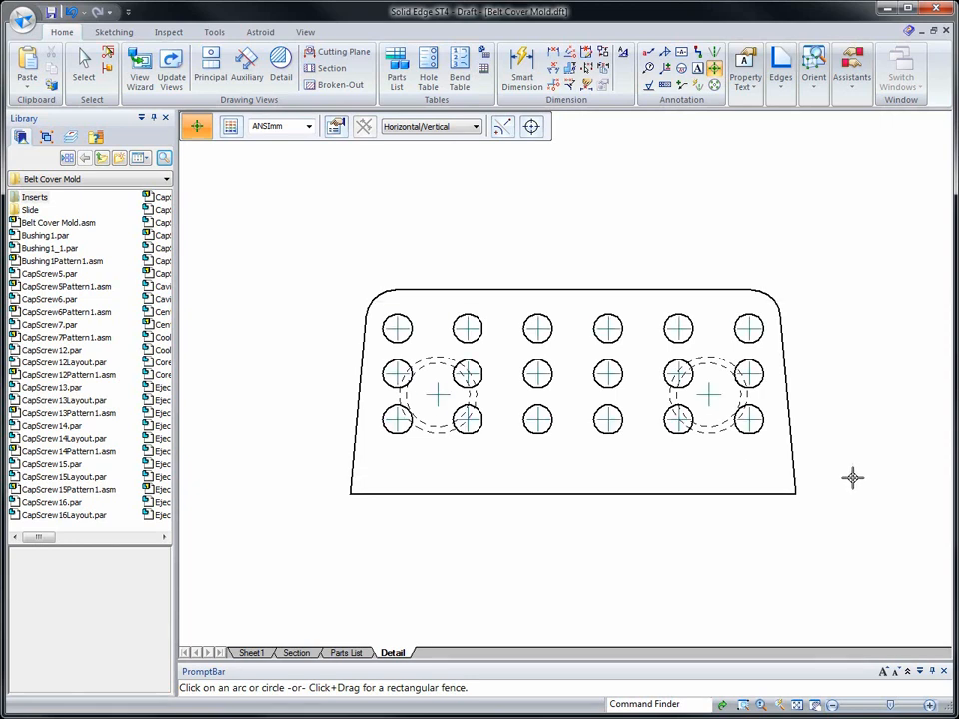
key("Escape")
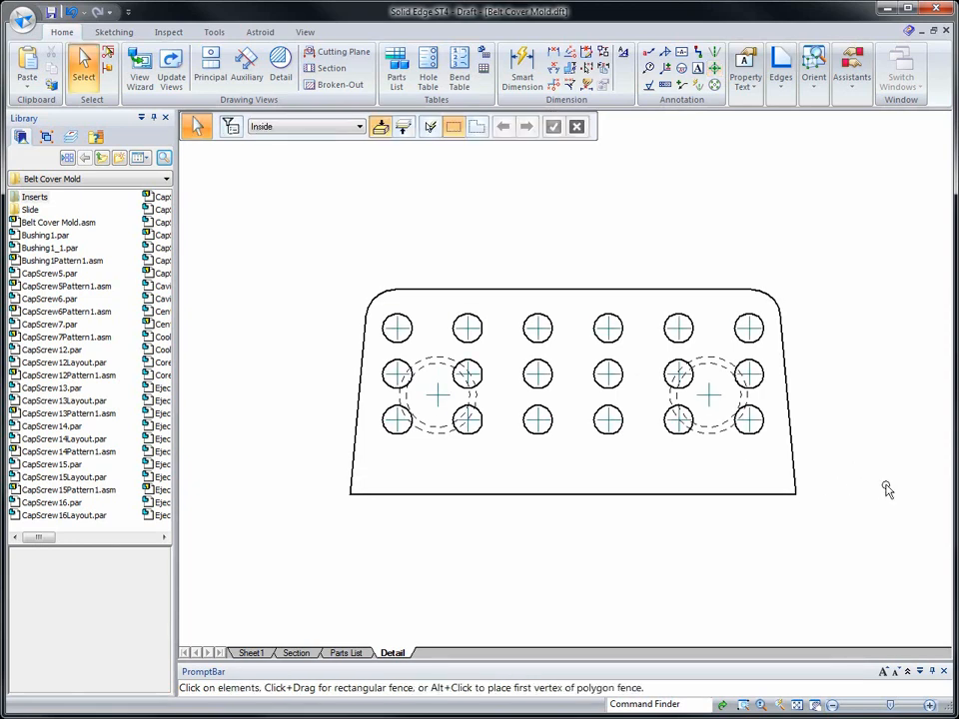
- Dimension the length of the side view's bottom edge with Smart Dimension, placing the dimension well below the view
scroll(886, 489, "down", 3)
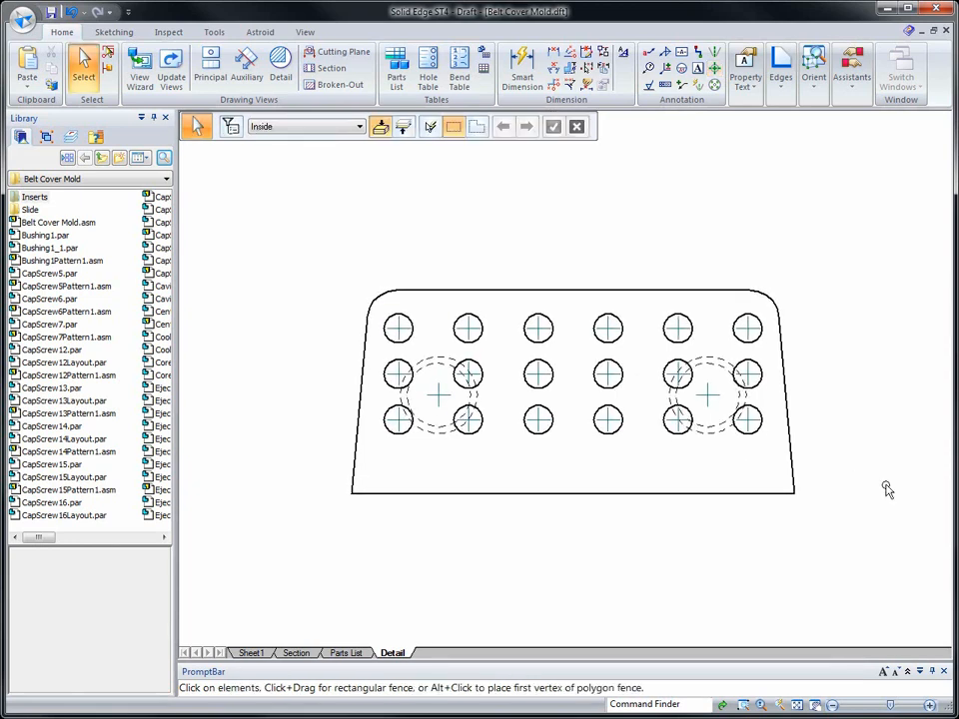
right_click(562, 510)
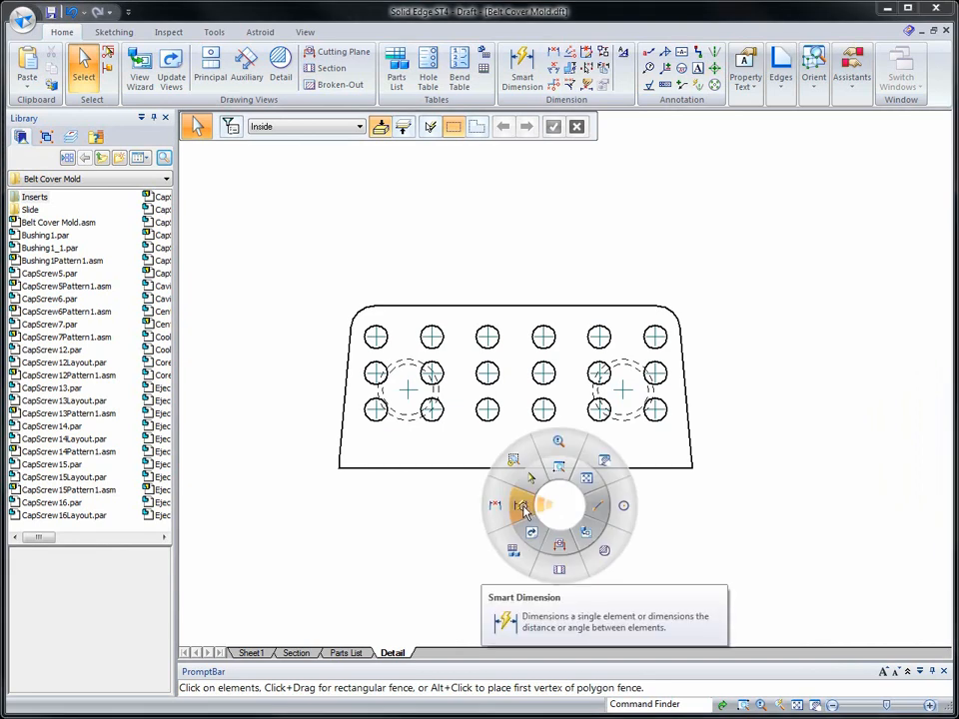
left_click(527, 507)
left_click(510, 467)
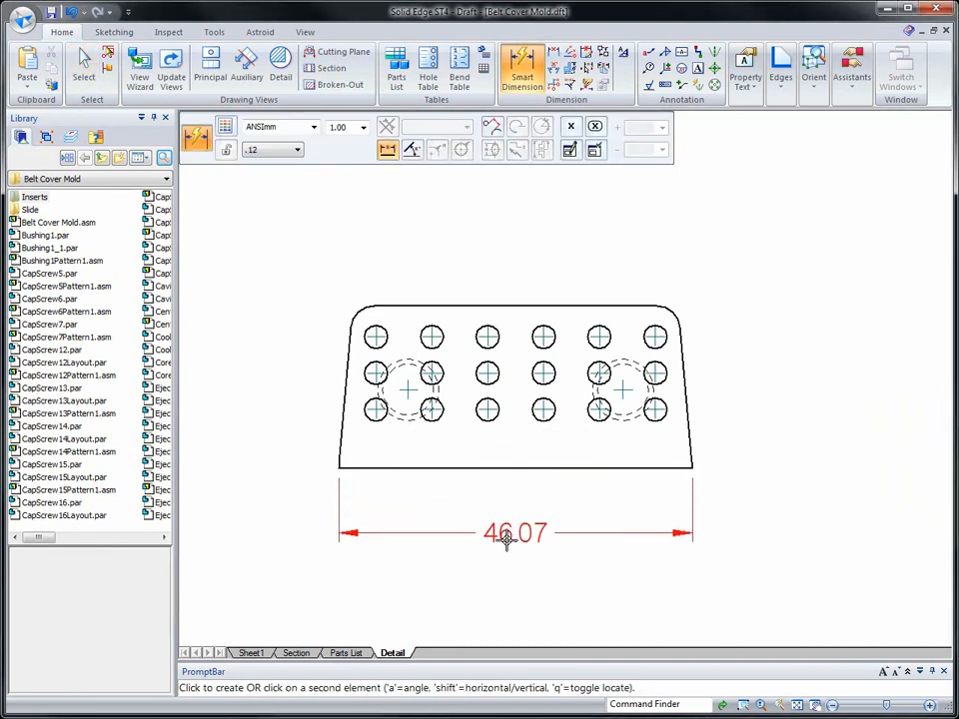
left_click(500, 613)
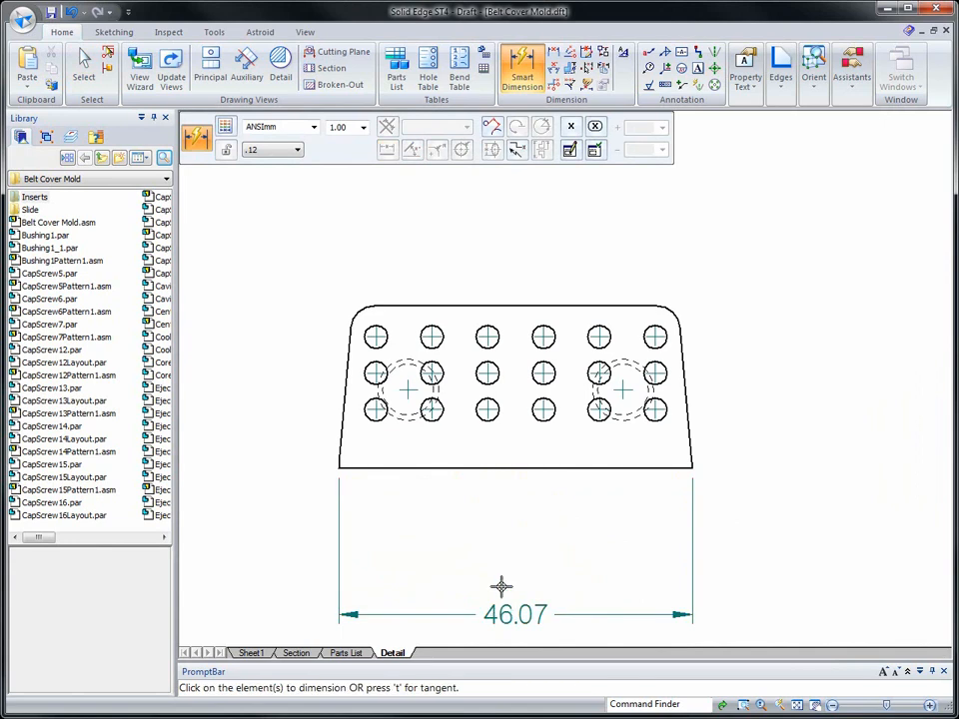
- Dimension the upper-right corner radius and the diameter of the fifth circle in the top row, placing both above the view
left_click(674, 308)
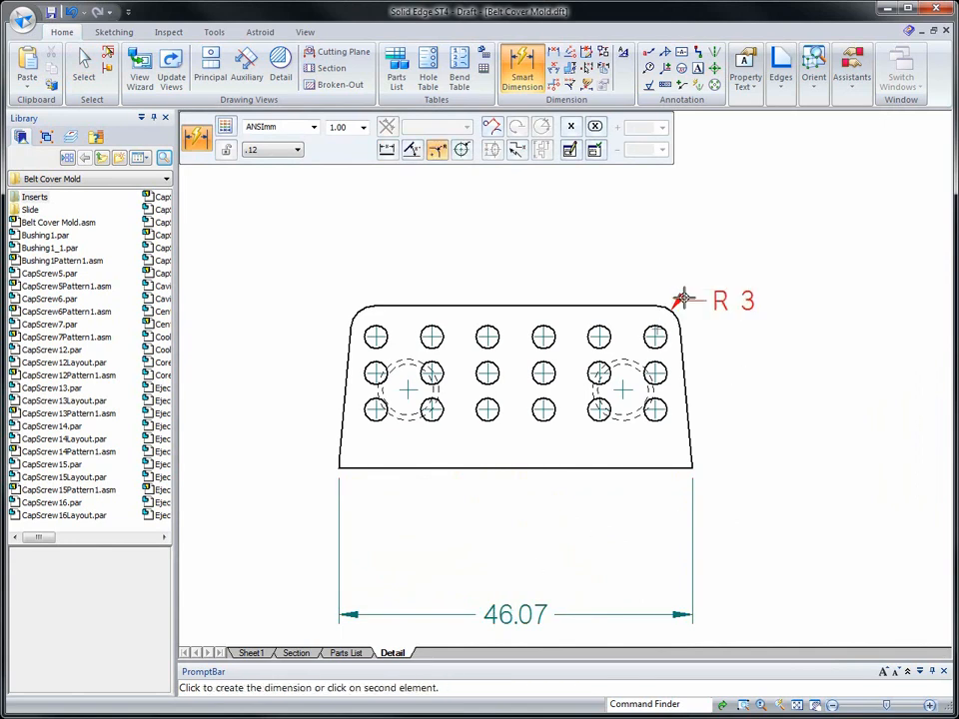
left_click(741, 237)
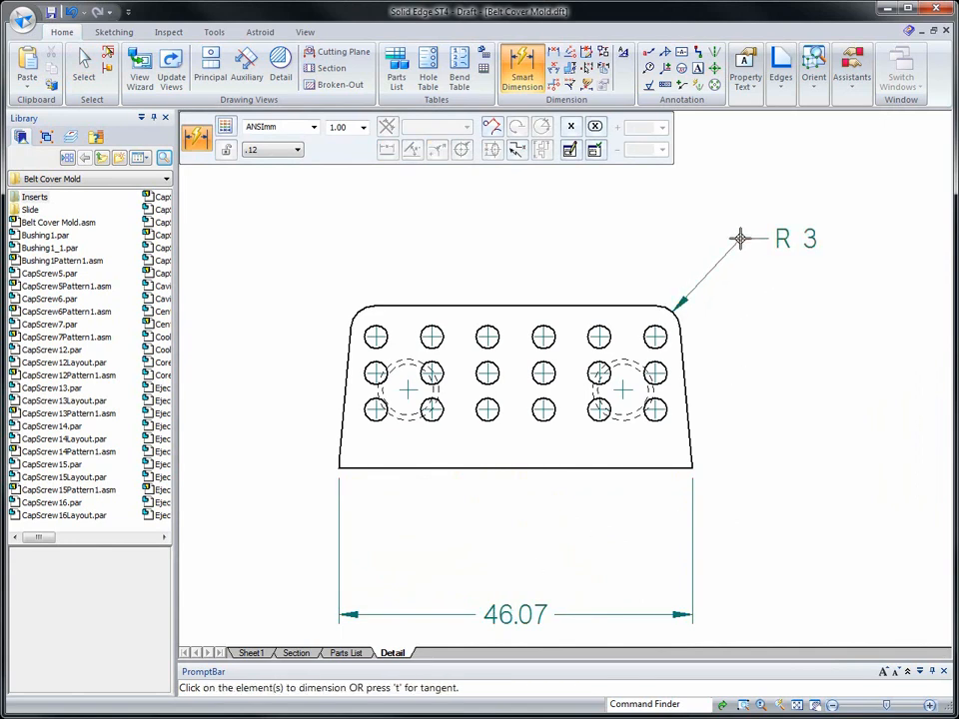
left_click(605, 324)
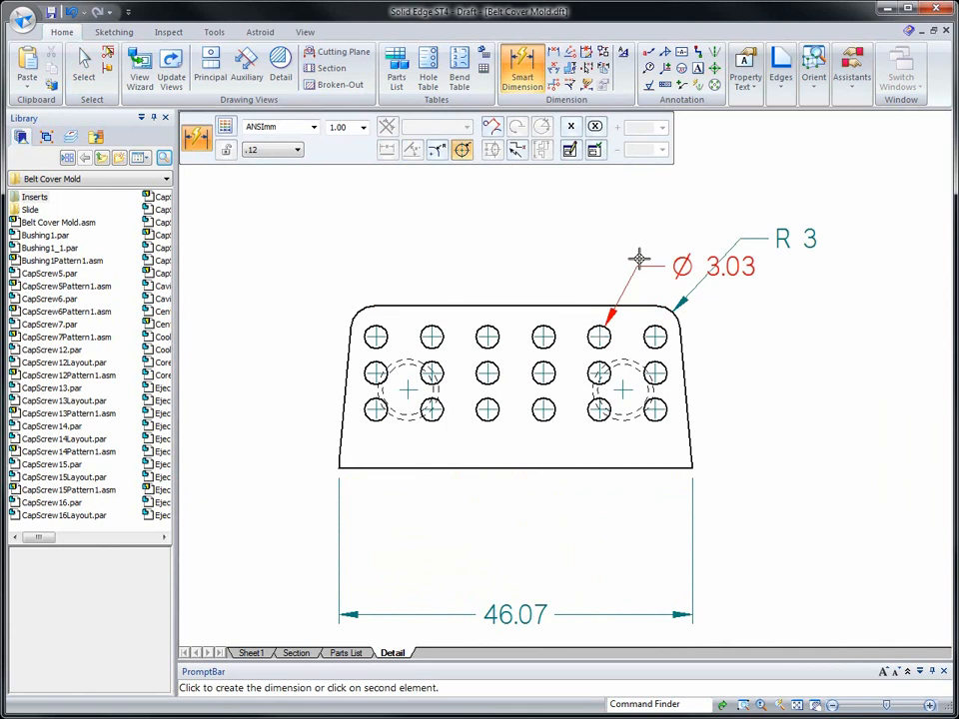
left_click(679, 175)
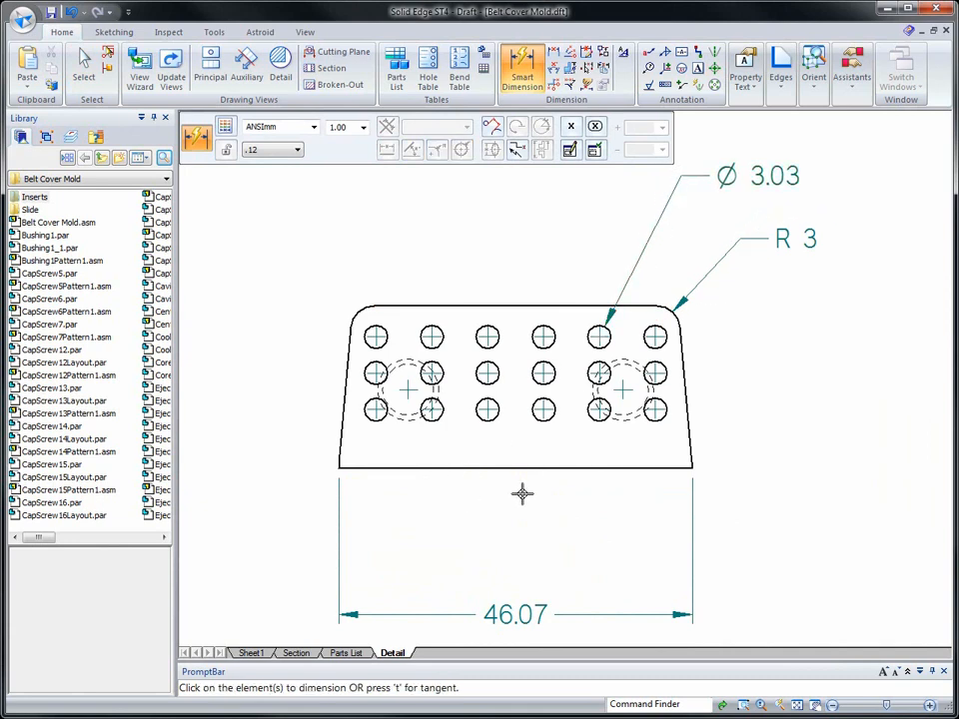
- Dimension the height between the side view's bottom and top edges, placing the dimension to the right of the view
left_click(573, 467)
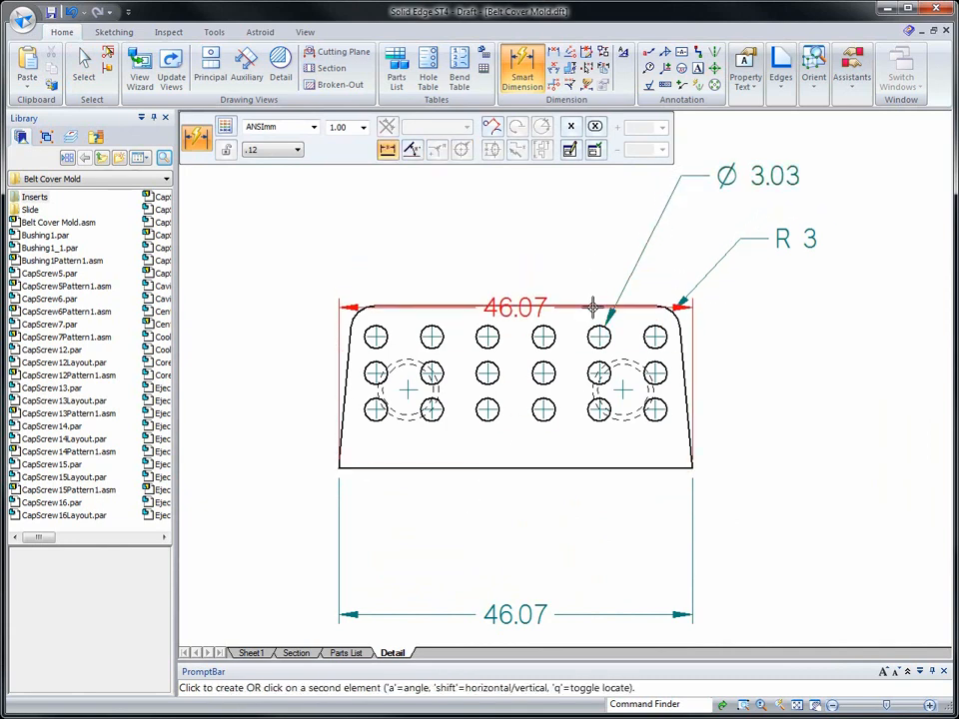
left_click(592, 307)
left_click(842, 386)
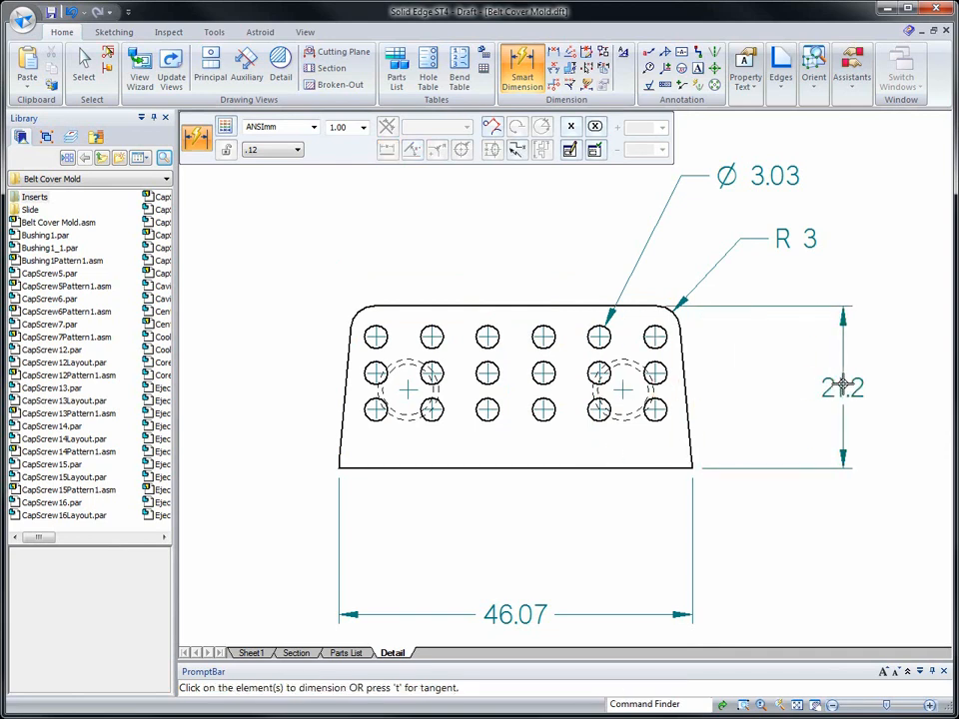
- Dimension the angle between the side view's bottom edge and its slanted right edge, placing it inside the height dimension
left_click(646, 467)
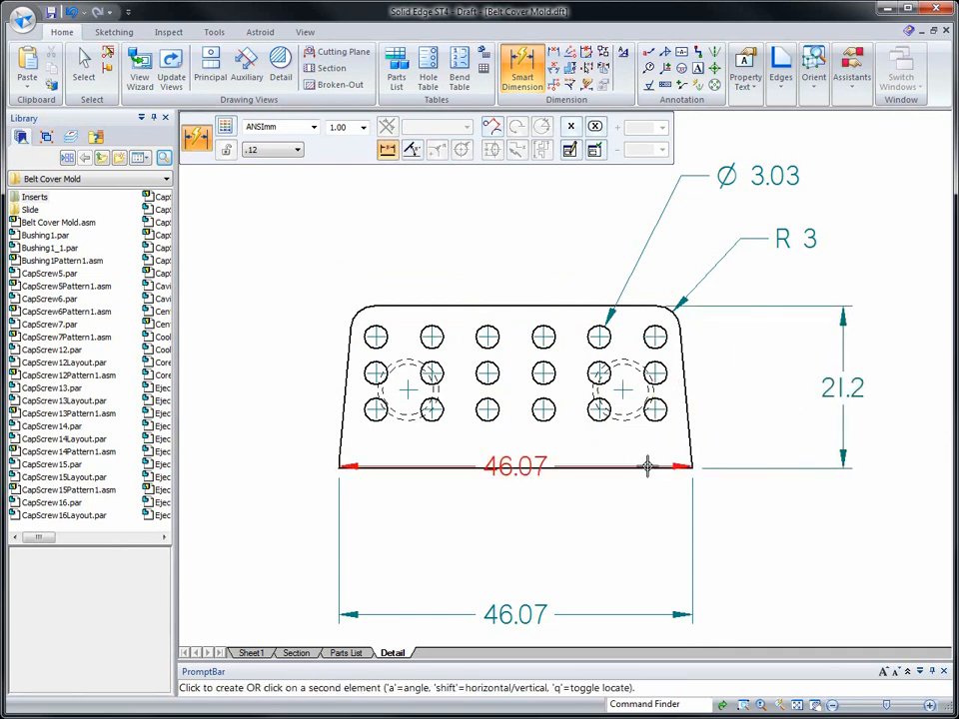
left_click(693, 360)
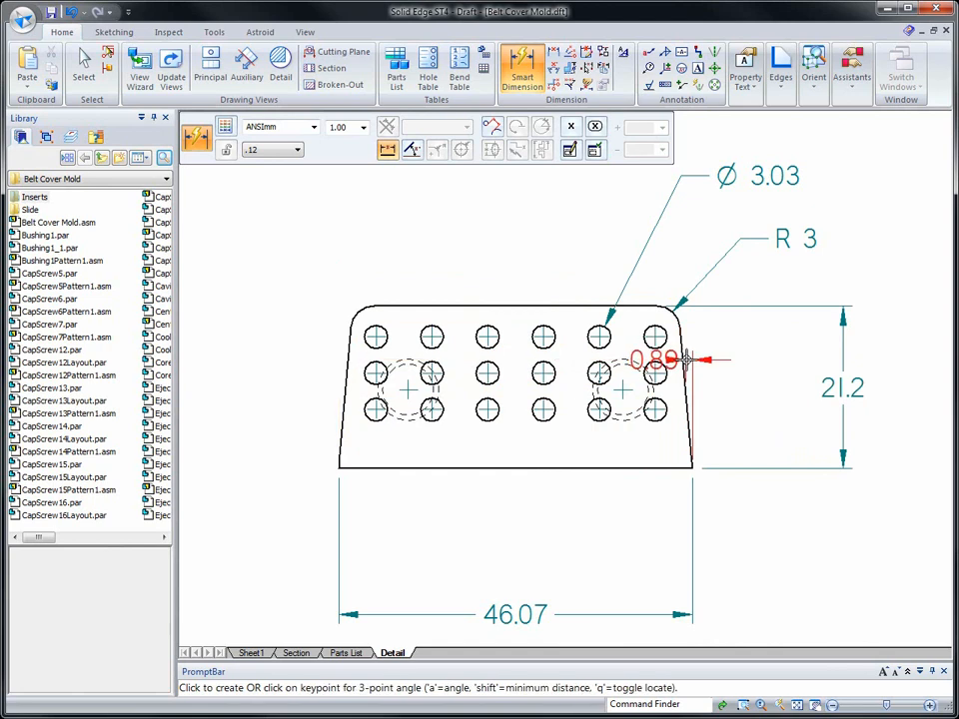
key("a")
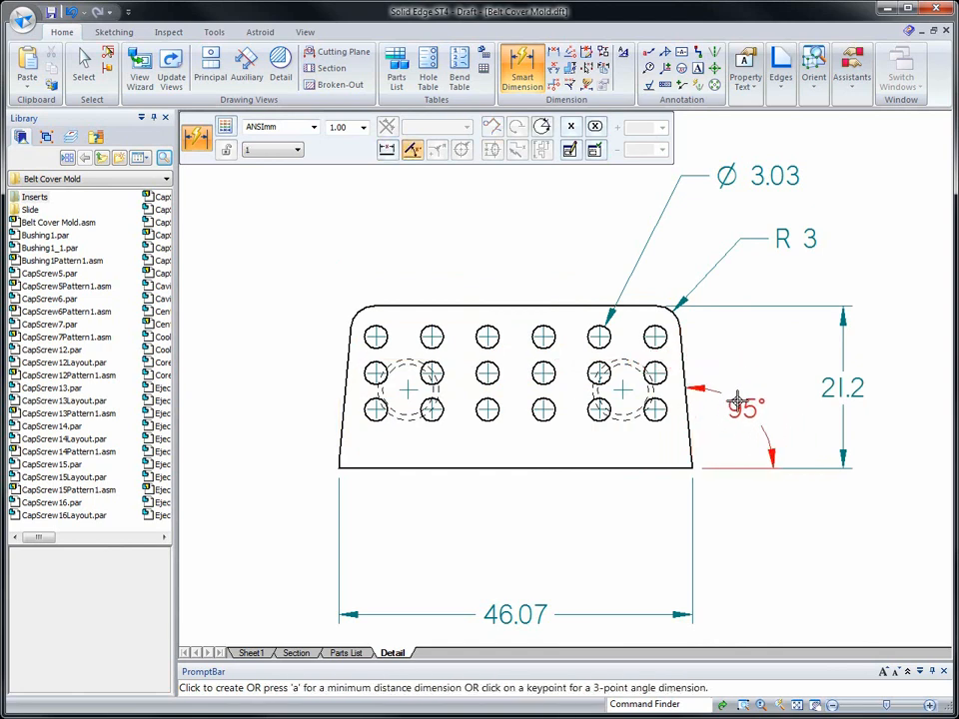
left_click(736, 403)
key("Escape")
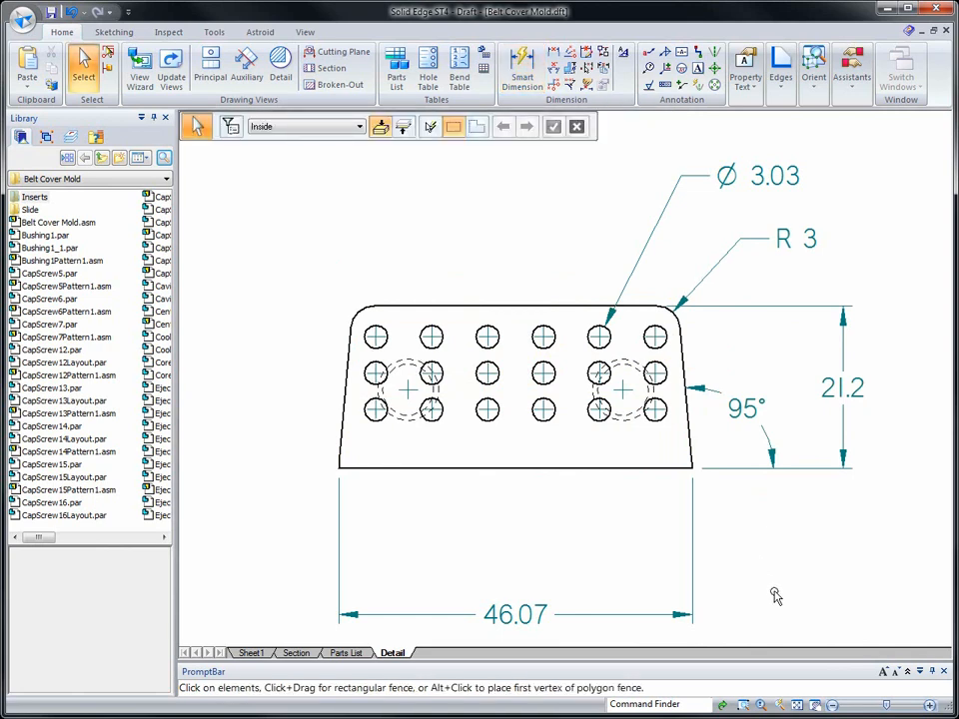
- Attach a hole callout with the %HC text to the right threaded hole in the side view, placing it below and right
scroll(774, 594, "down", 4)
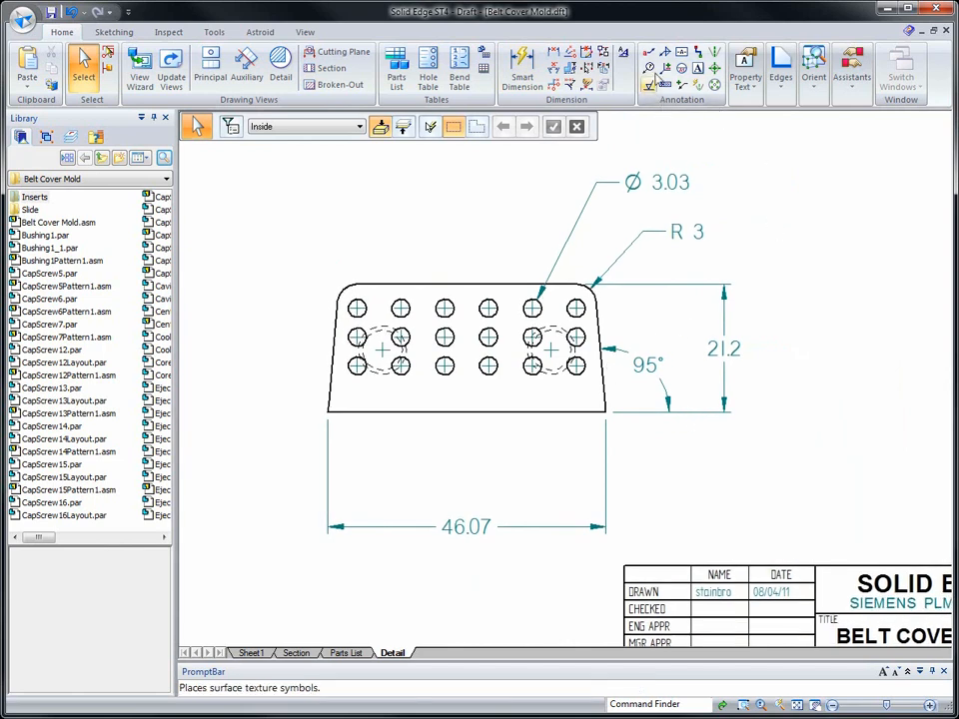
left_click(649, 56)
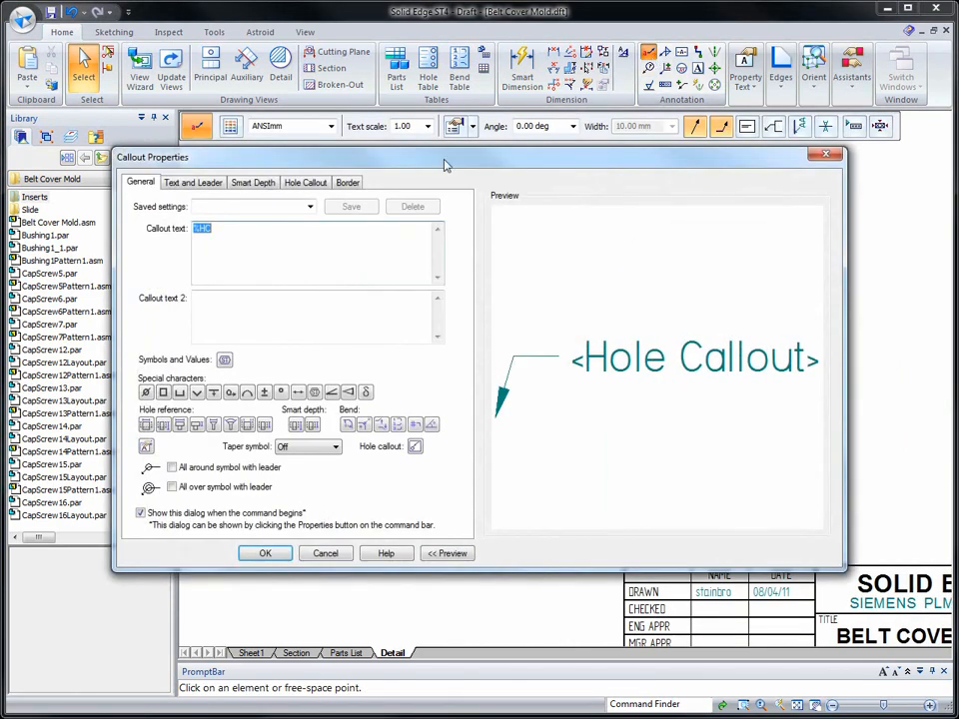
left_click(305, 183)
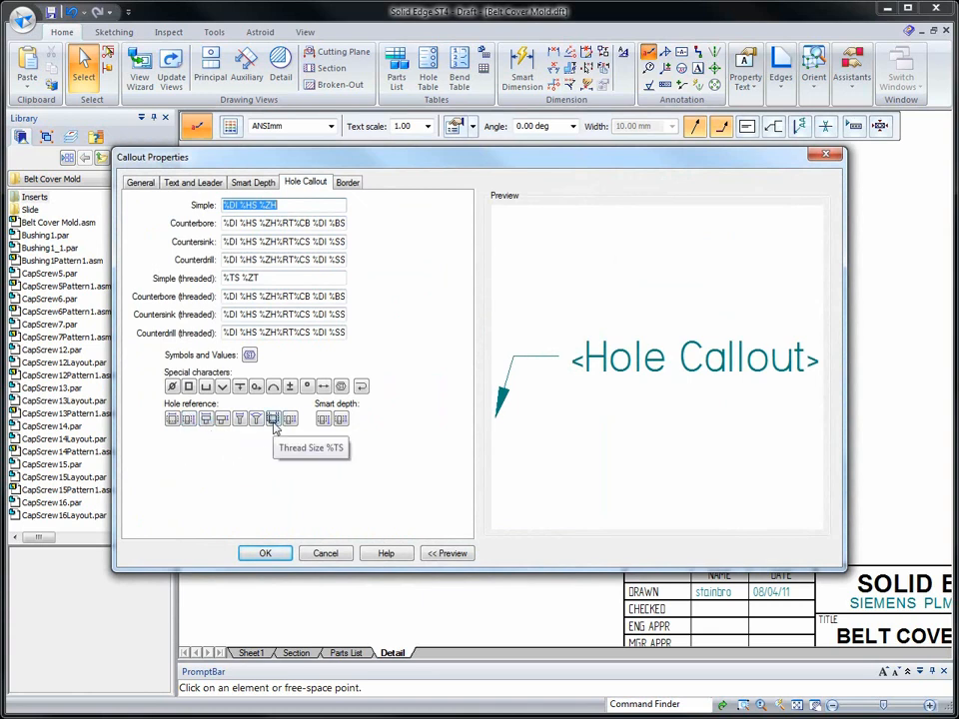
left_click(268, 552)
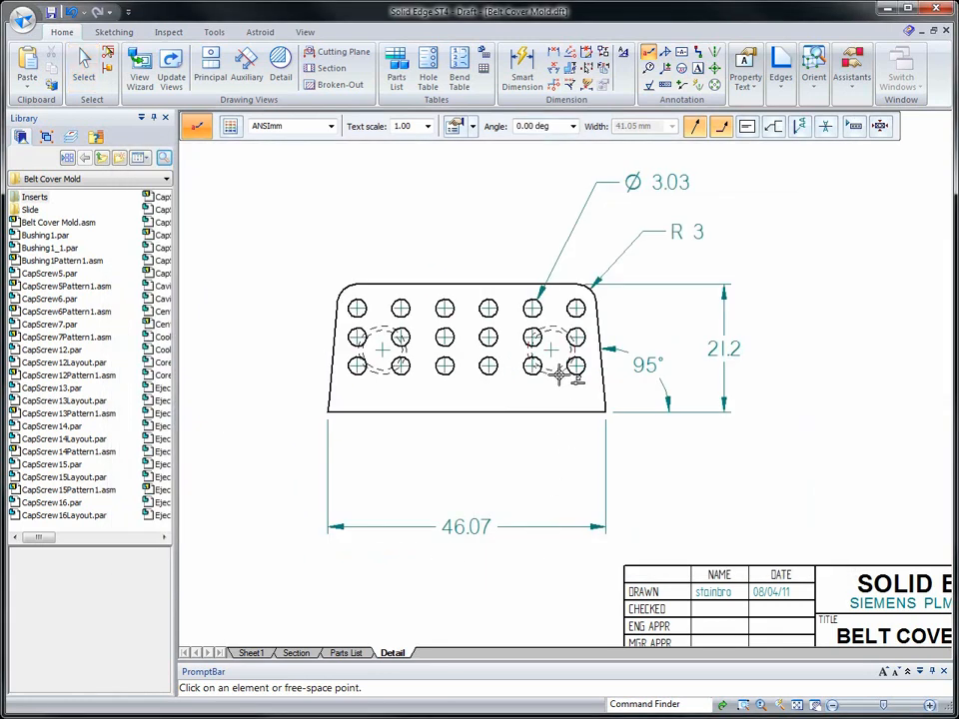
left_click(560, 374)
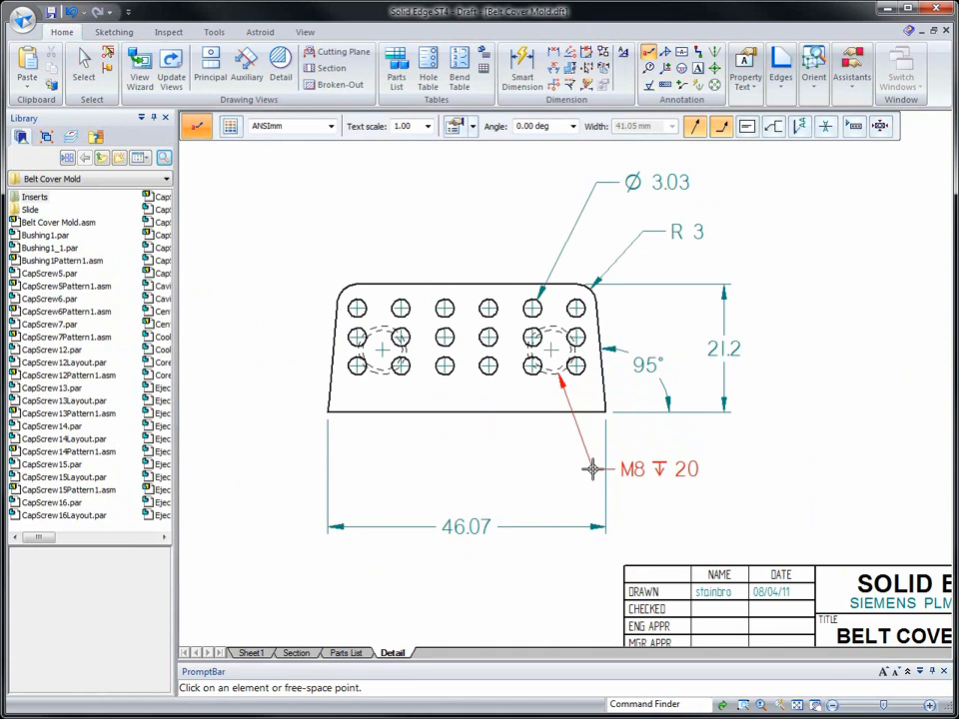
left_click(640, 488)
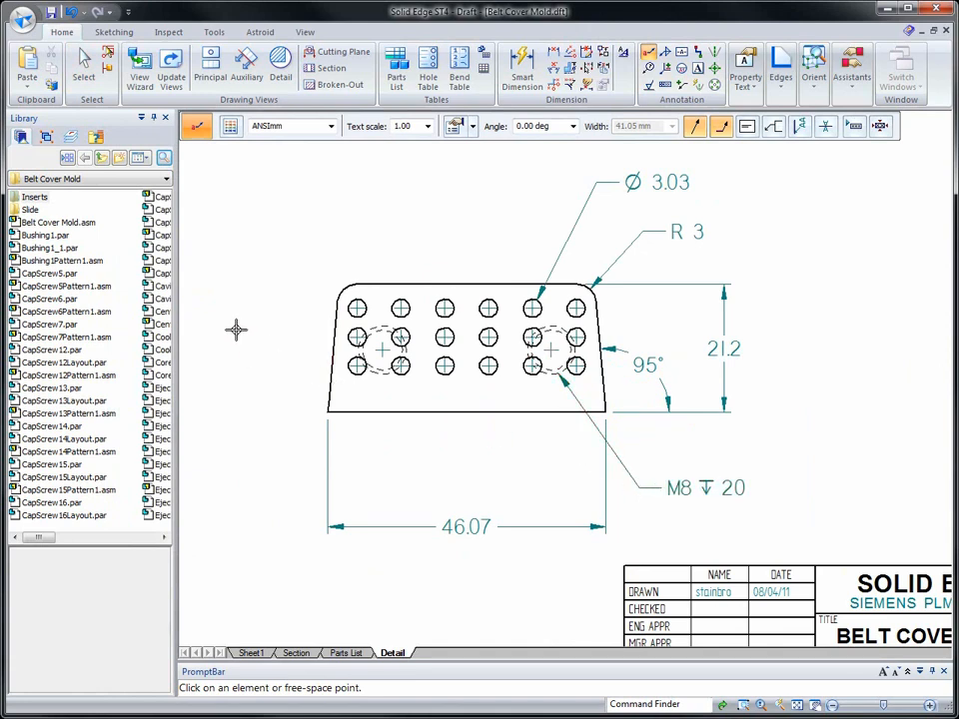
- Dimension the horizontal spacing between the first two circles in the top row, placing it above the side view
scroll(236, 330, "up", 3)
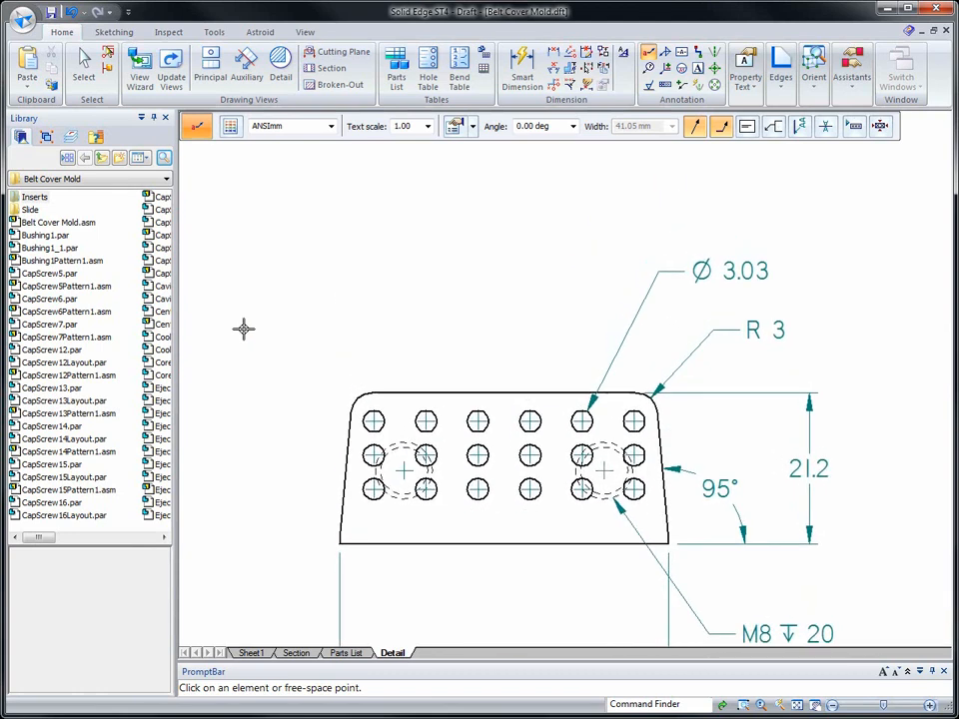
right_click(410, 330)
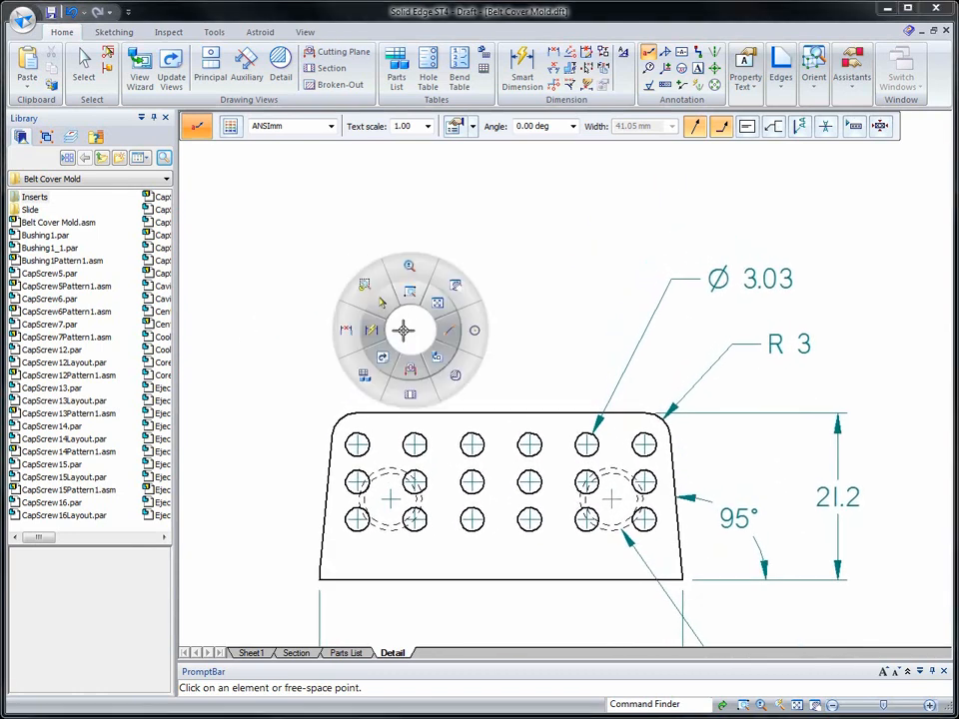
left_click(344, 332)
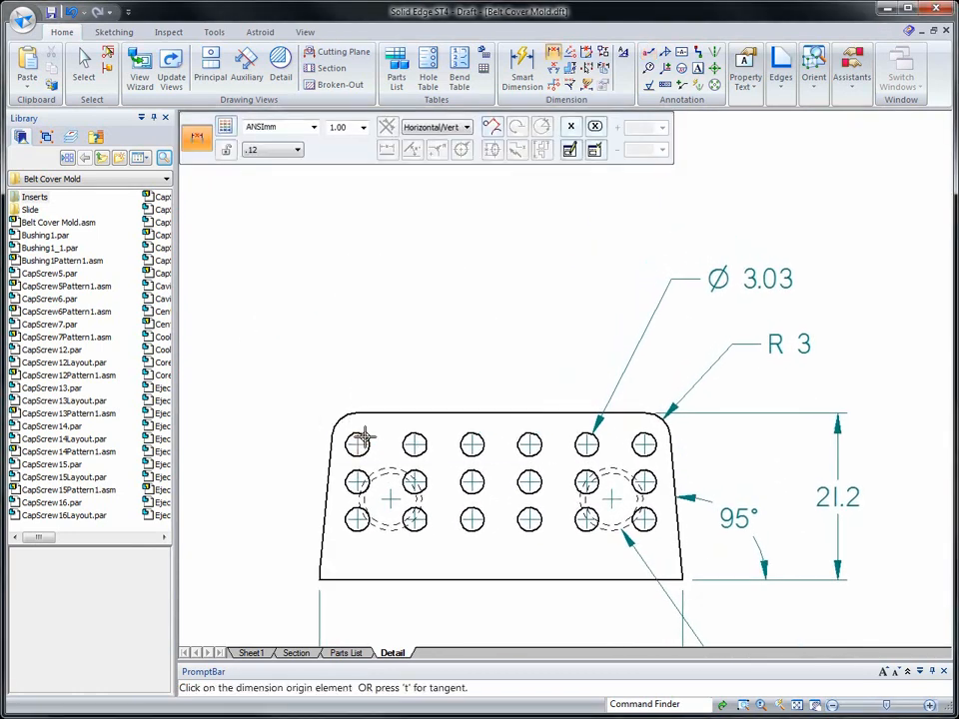
left_click(364, 436)
left_click(413, 441)
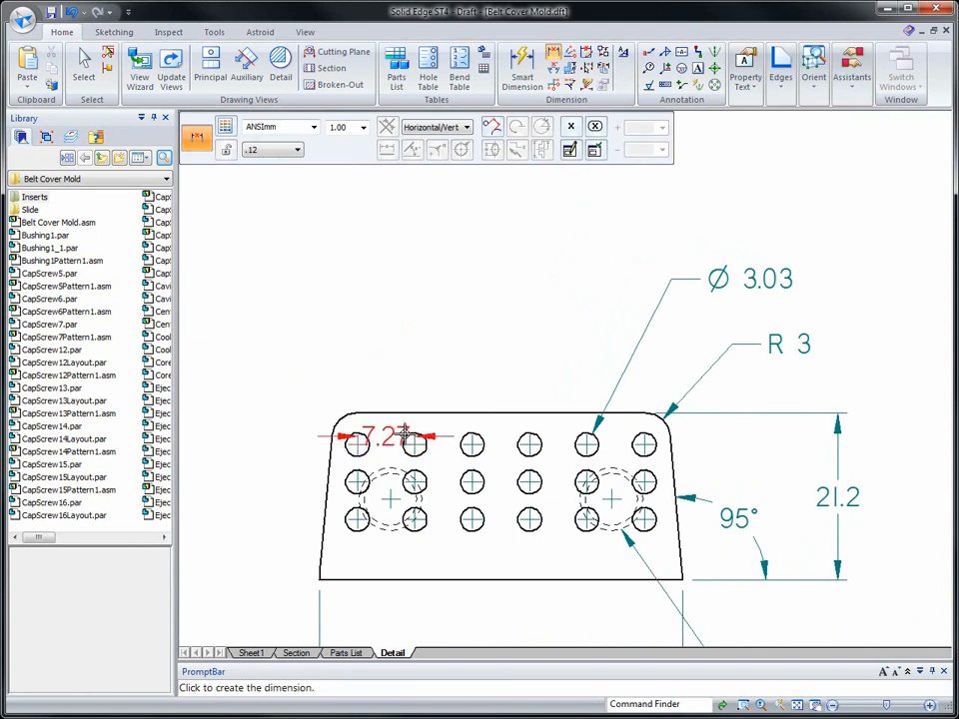
left_click(398, 337)
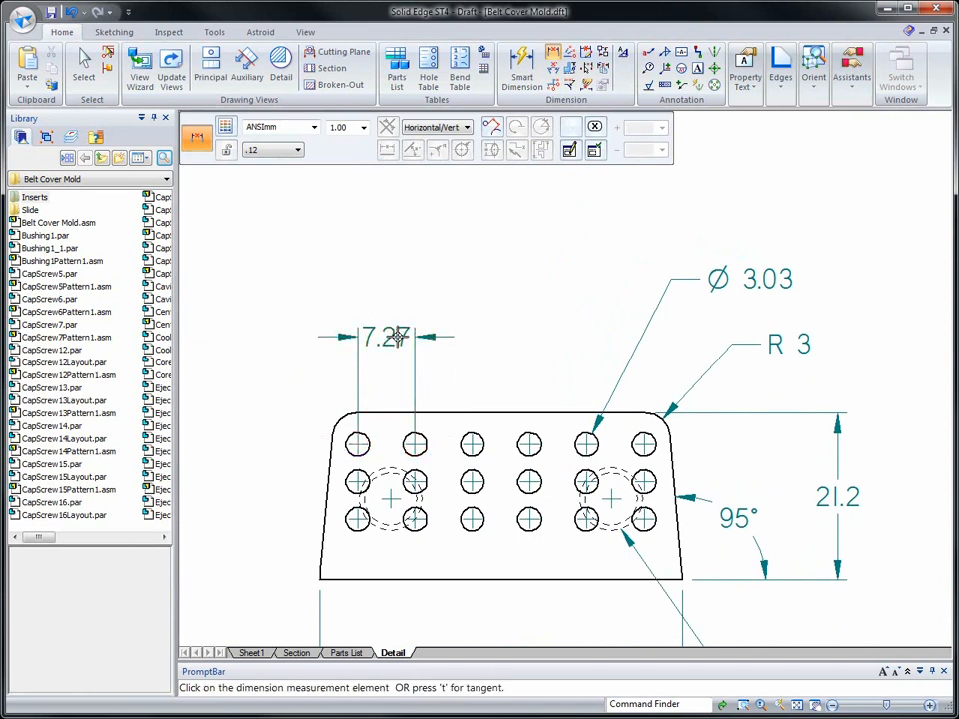
- Add stacked horizontal dimensions from the first top-row circle to the third, fourth, fifth and sixth circles, each above the previous one
left_click(463, 437)
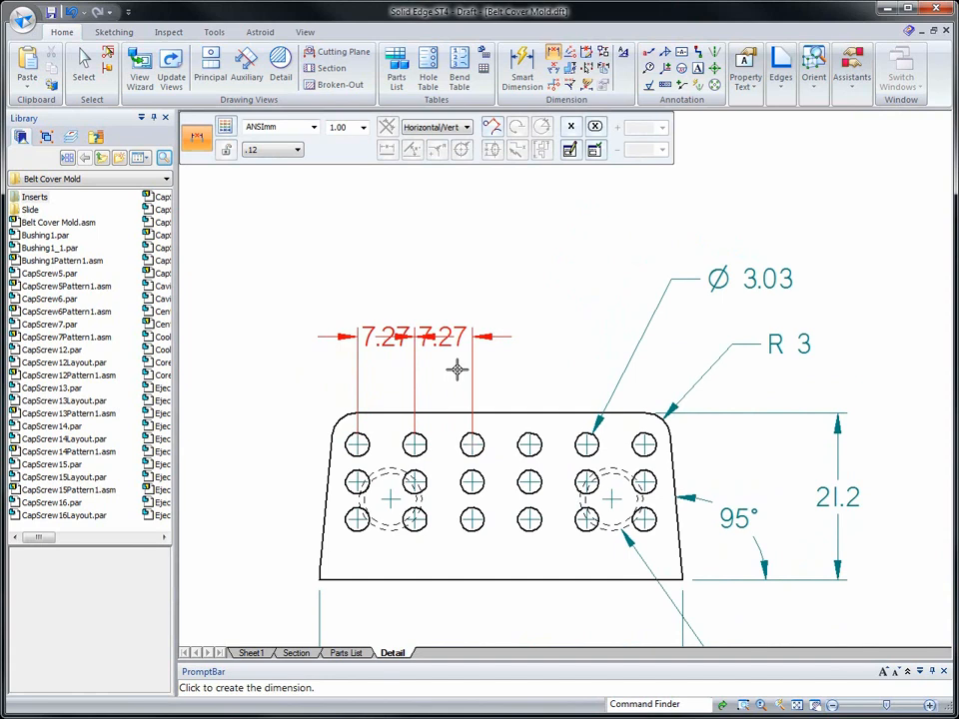
left_click(449, 306)
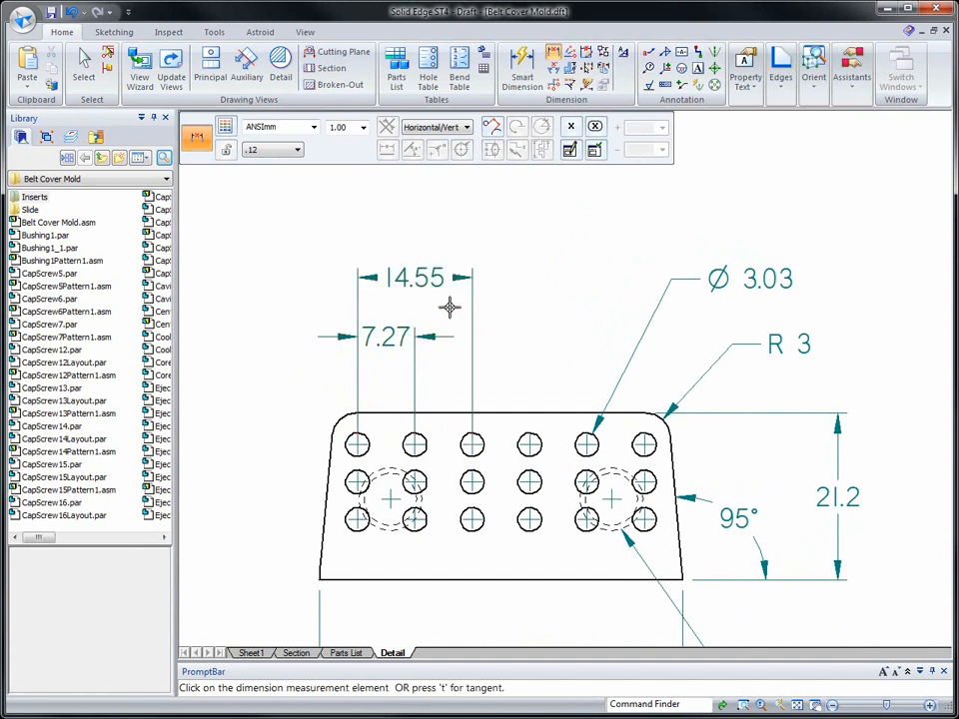
left_click(520, 434)
left_click(516, 366)
left_click(576, 436)
left_click(556, 377)
left_click(633, 437)
left_click(595, 357)
key("Escape")
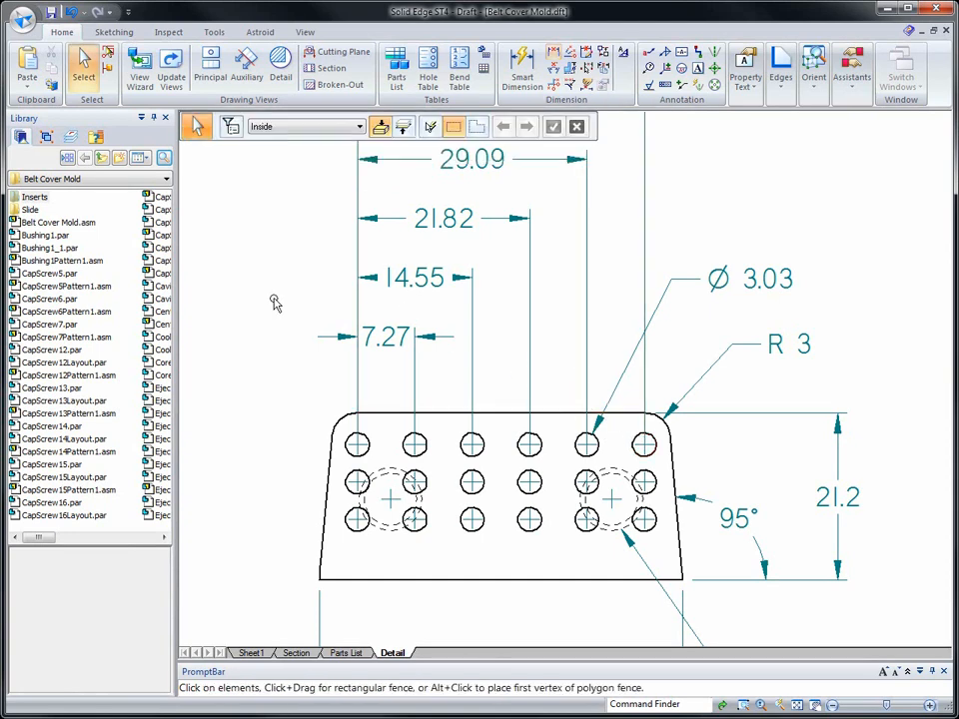
- Add chained horizontal dimensions from the side view's lower-left corner to the left threaded hole and on to the right one, below the view
scroll(267, 303, "down", 2)
scroll(268, 302, "down", 1)
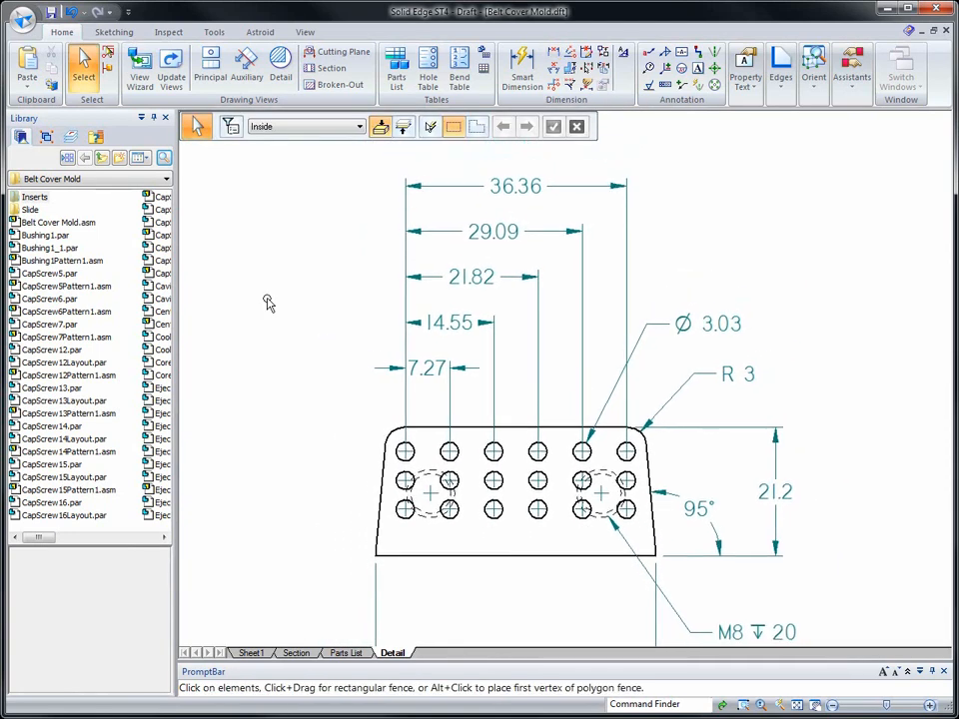
scroll(231, 393, "down", 2)
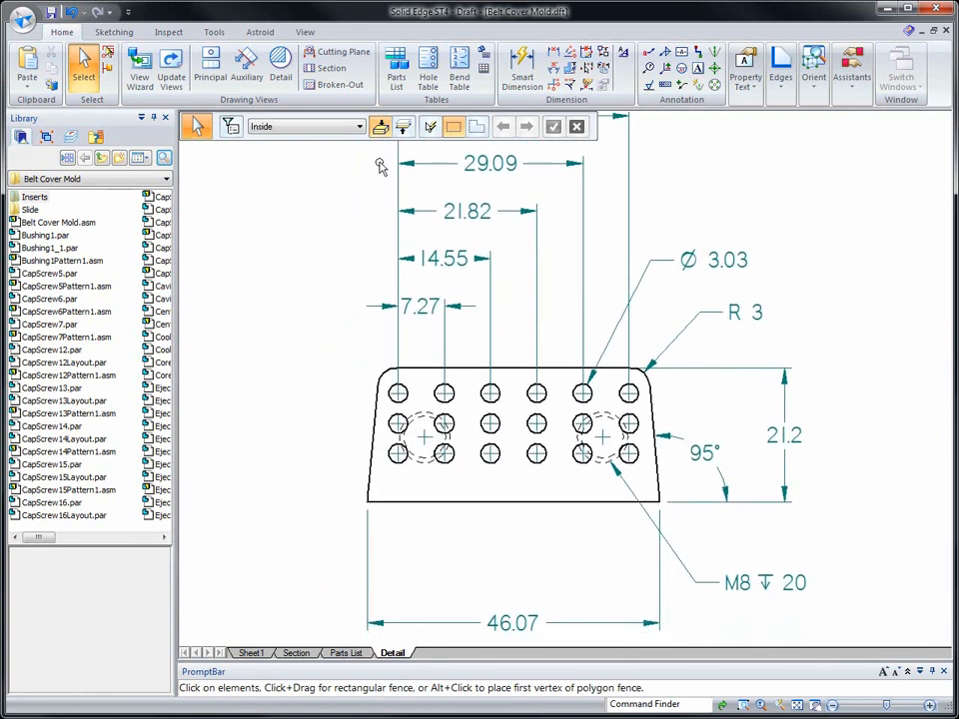
right_click(285, 330)
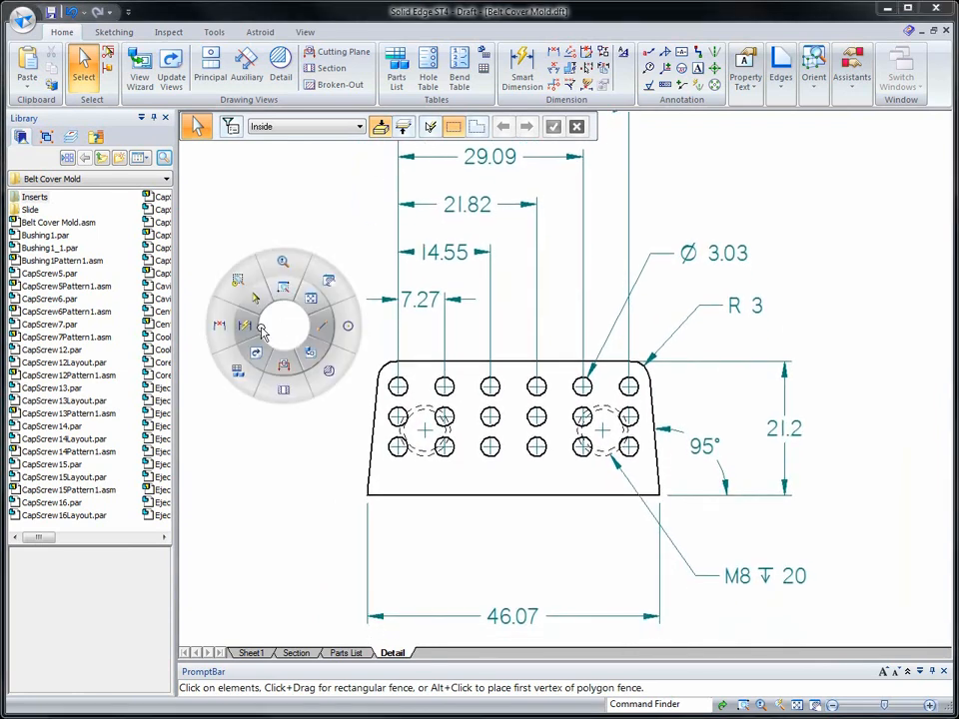
left_click(390, 493)
left_click(421, 455)
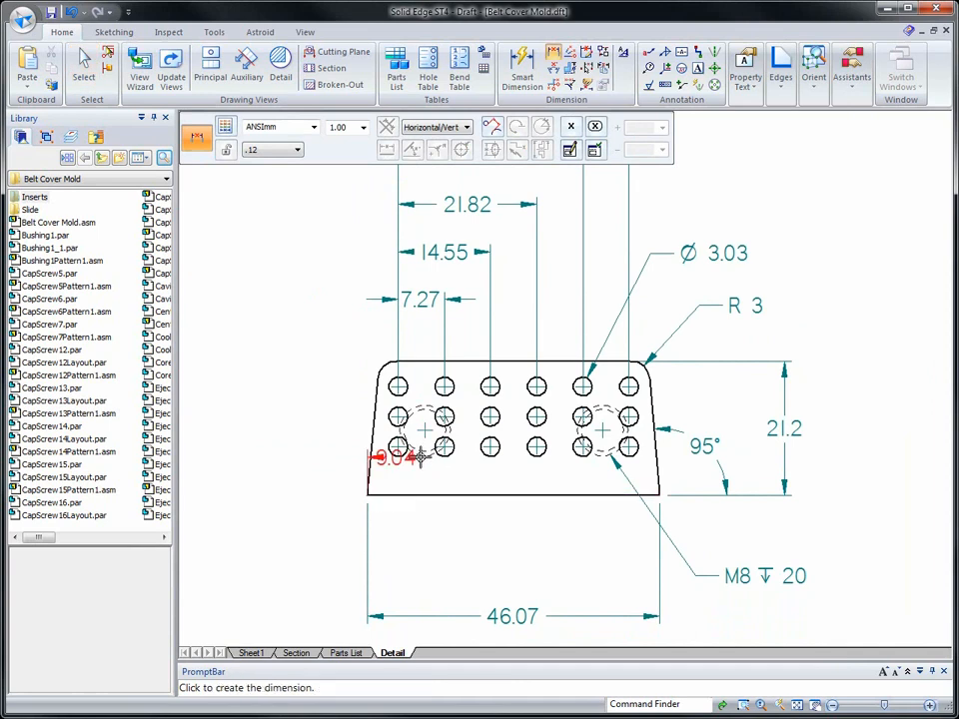
left_click(418, 533)
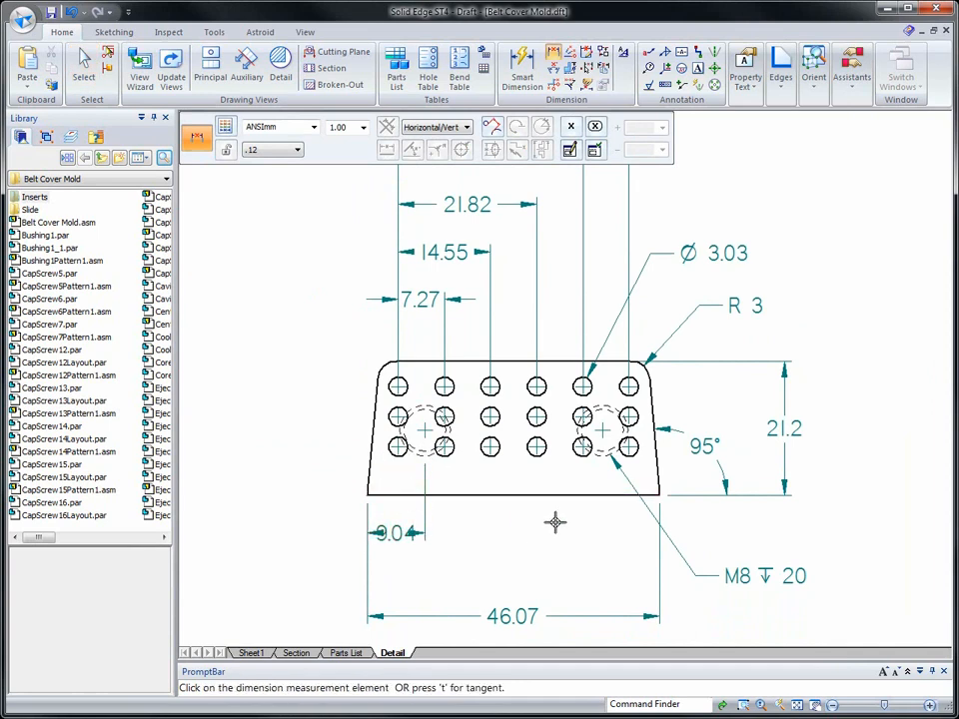
left_click(602, 456)
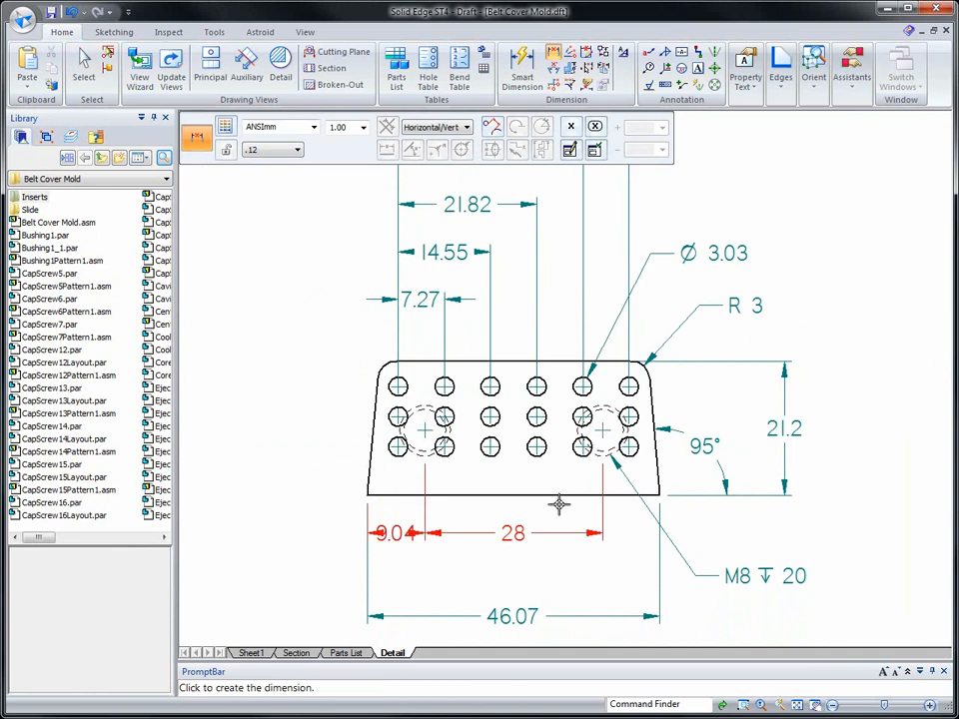
left_click(559, 505)
key("Escape")
- Flip the arrowheads of the left threaded hole's horizontal offset dimension to the outside of its extension lines
scroll(449, 565, "up", 5)
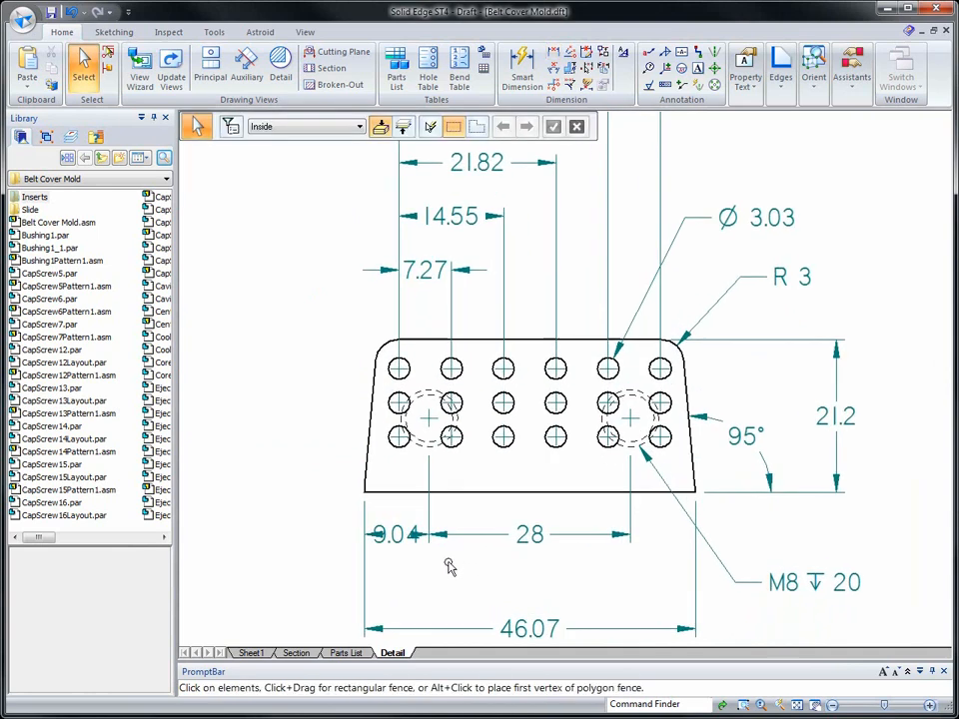
scroll(298, 378, "up", 2)
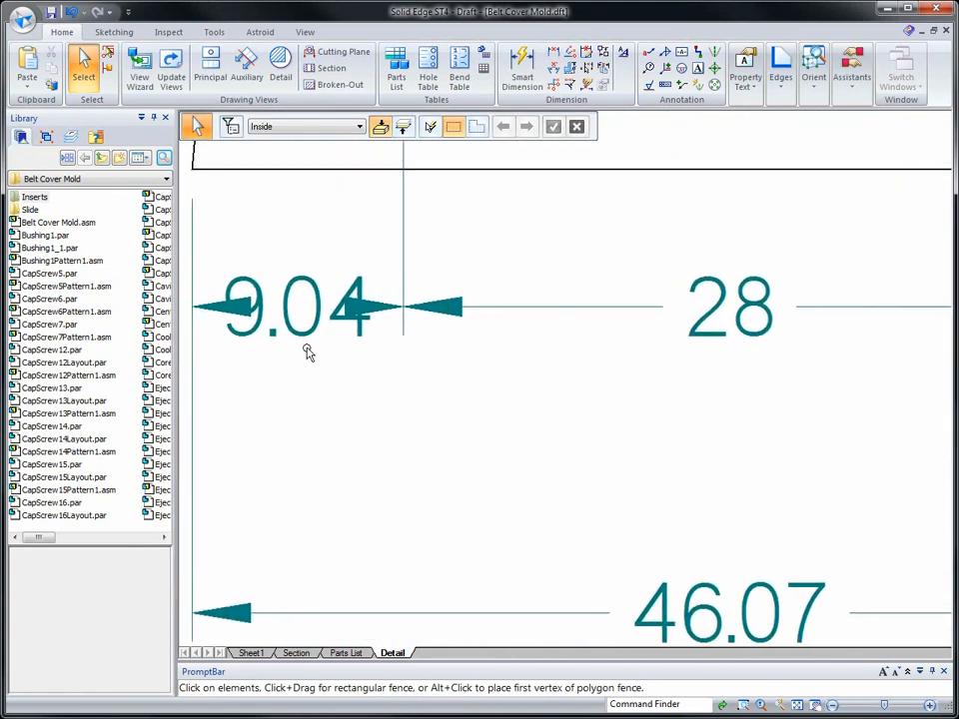
left_click(394, 332)
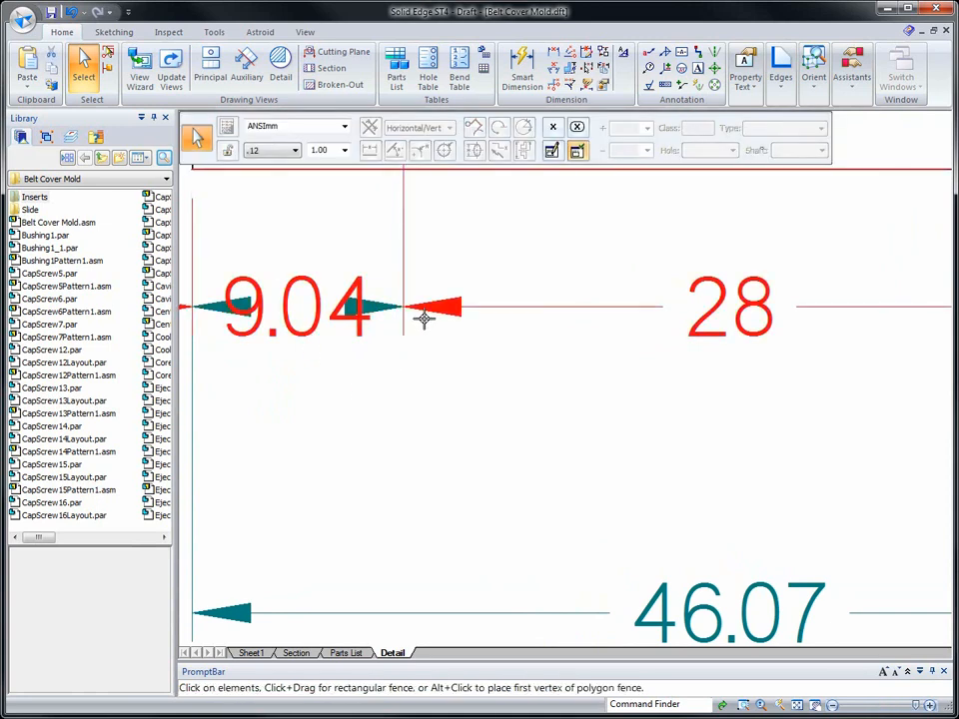
key("Escape")
scroll(460, 467, "down", 3)
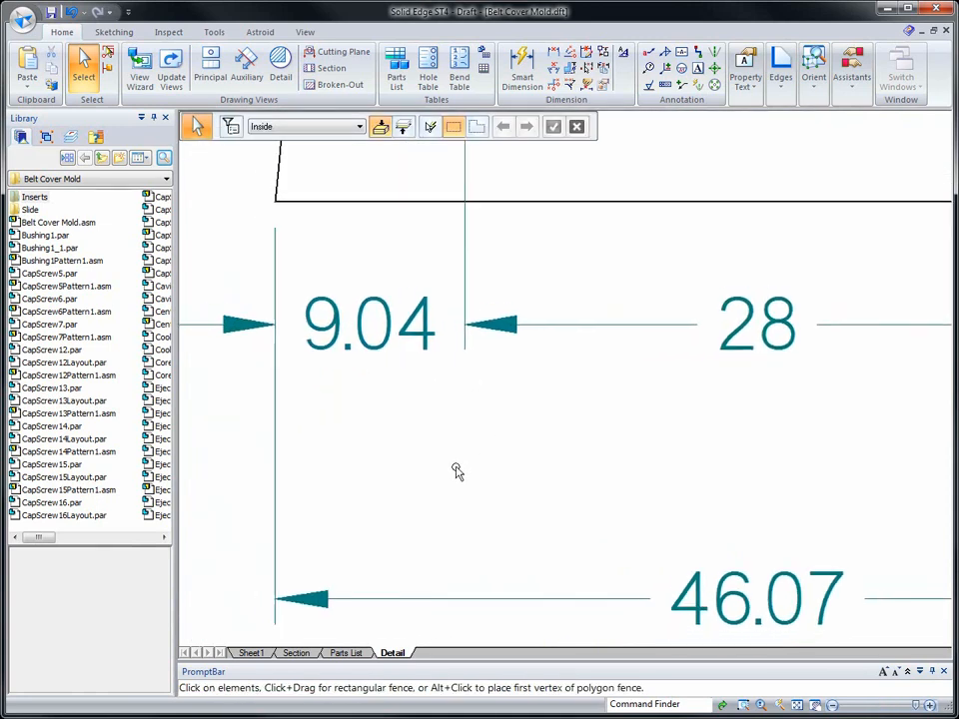
scroll(455, 471, "down", 4)
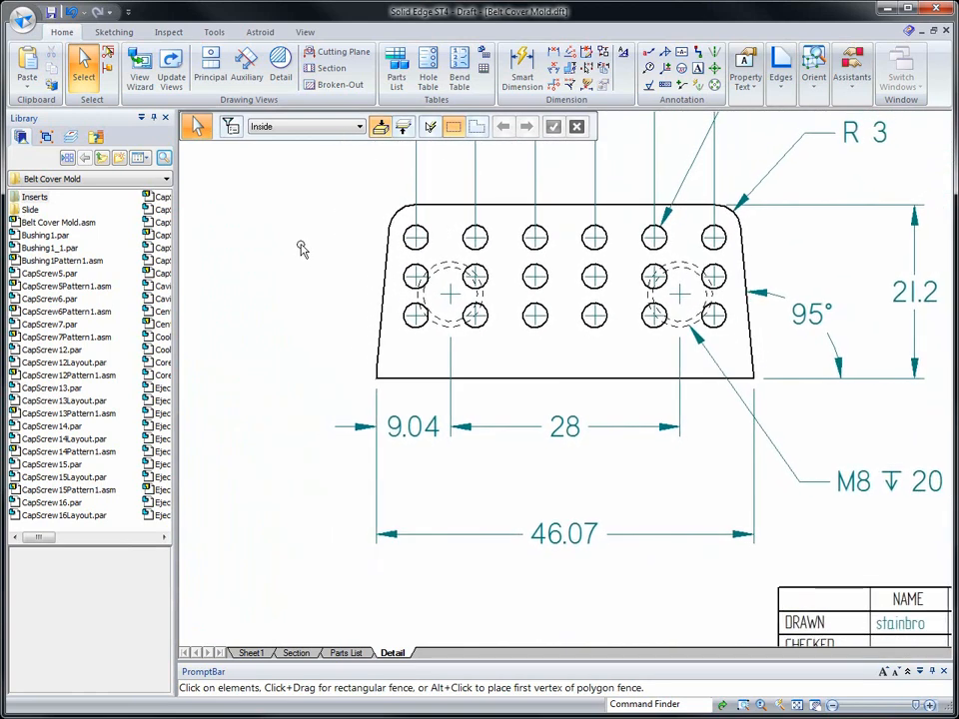
- Dimension the horizontal distance from the lower-left corner to the first bottom-row circle, placing the text outside to the left, above the overall width
right_click(299, 248)
left_click(268, 250)
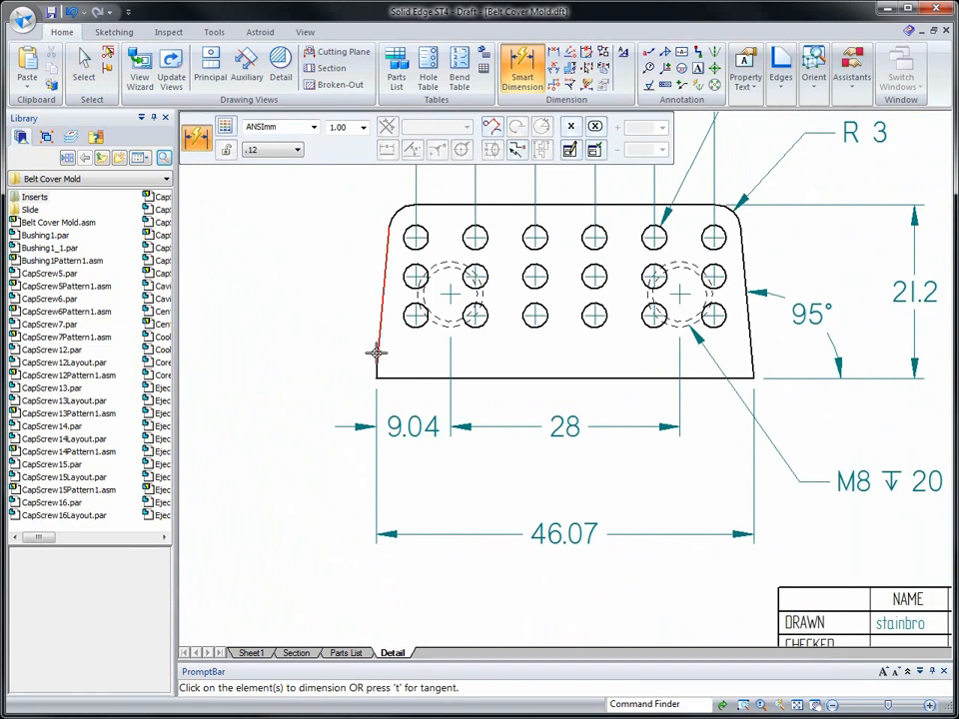
left_click(385, 376)
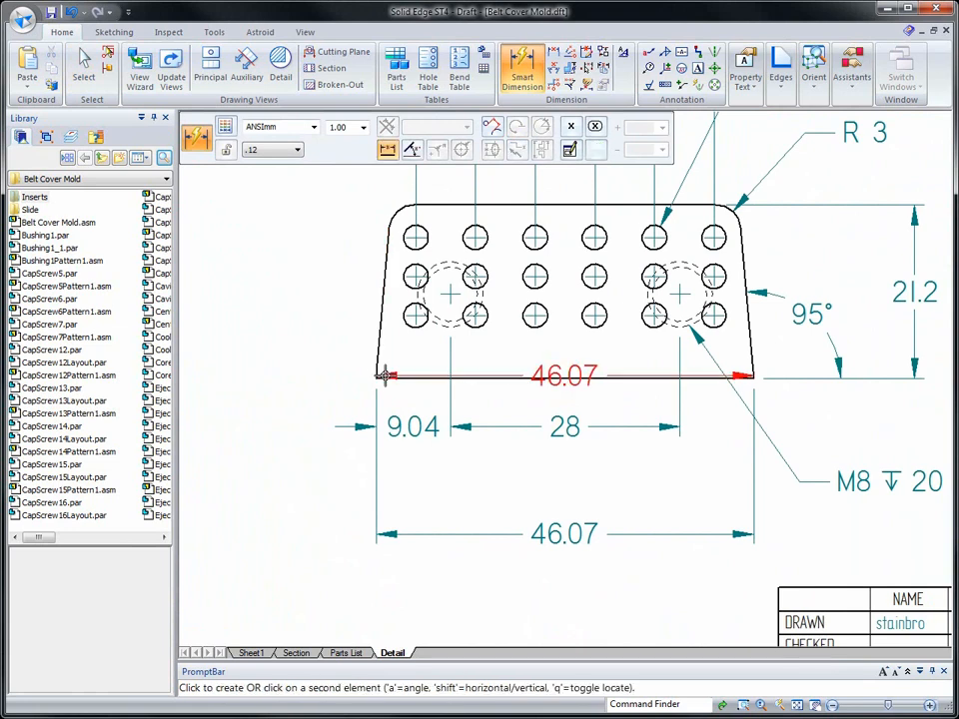
left_click(410, 323)
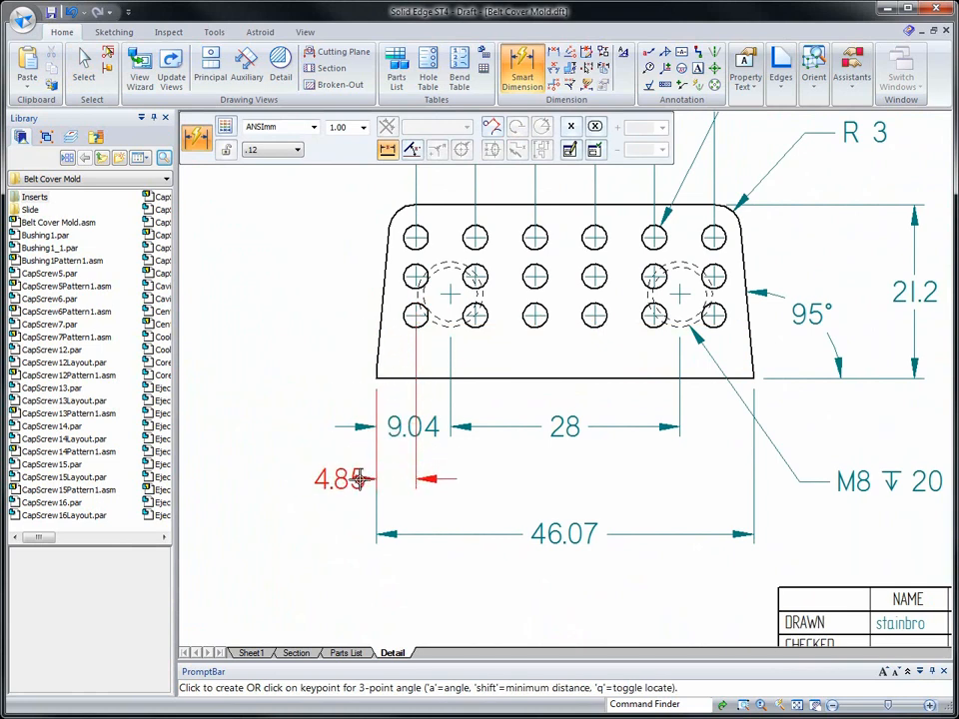
left_click(323, 483)
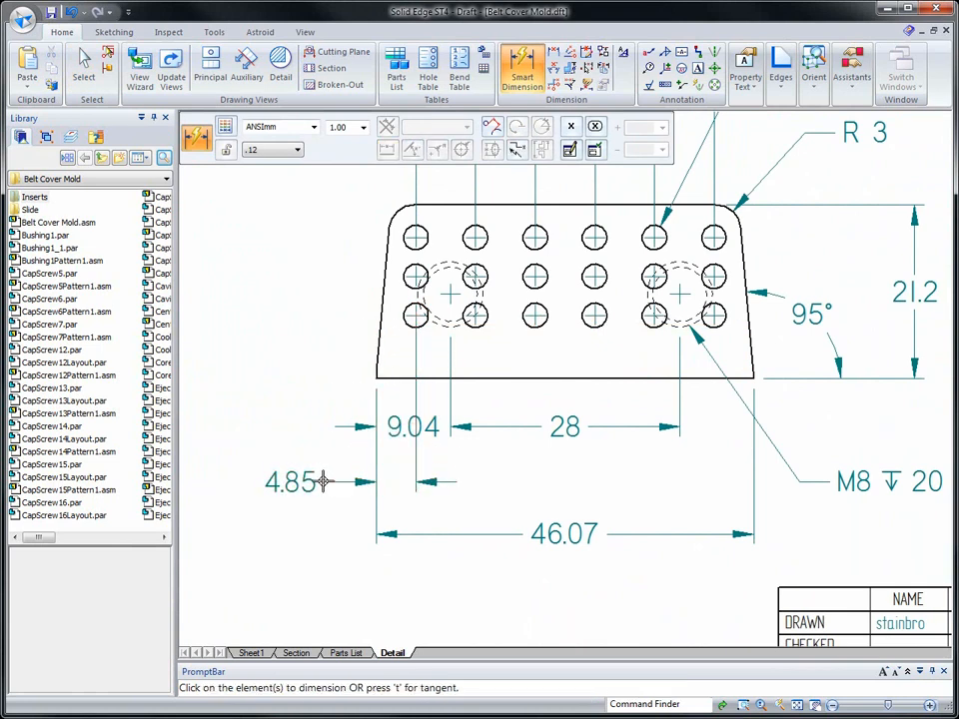
key("Escape")
- Move the text of the left threaded hole's offset dimension outside its extension lines to the left
left_click(390, 442)
left_click_drag(377, 441, 323, 427)
left_click(280, 345)
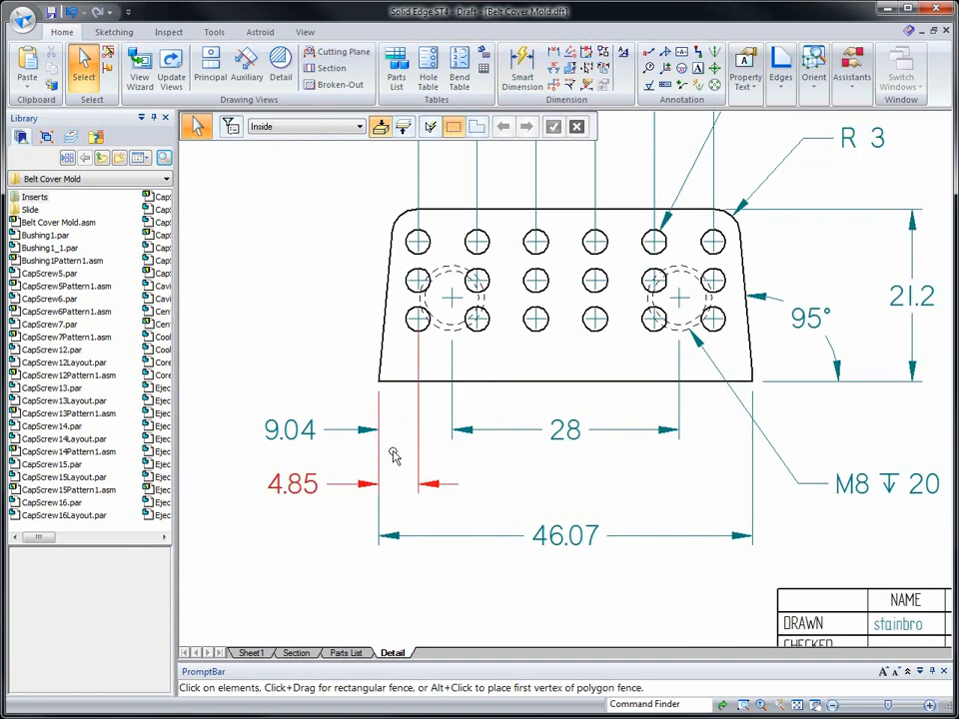
- Add stacked vertical dimensions from the side view's bottom edge to the first circle of each row, placing them left of the view
right_click_drag(394, 447, 327, 449)
left_click(396, 379)
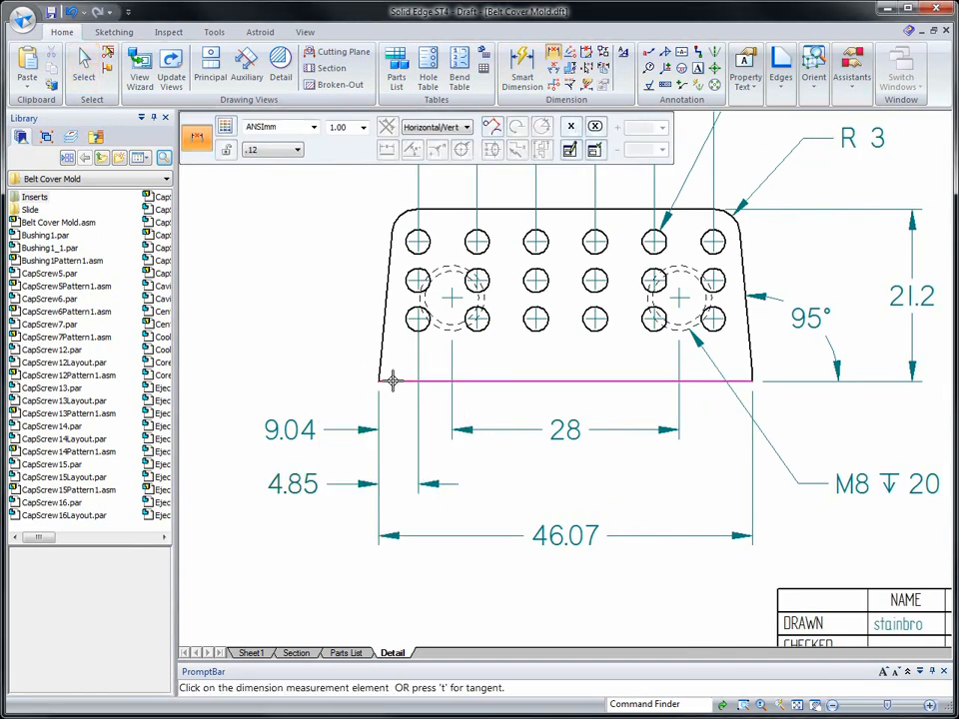
left_click(410, 330)
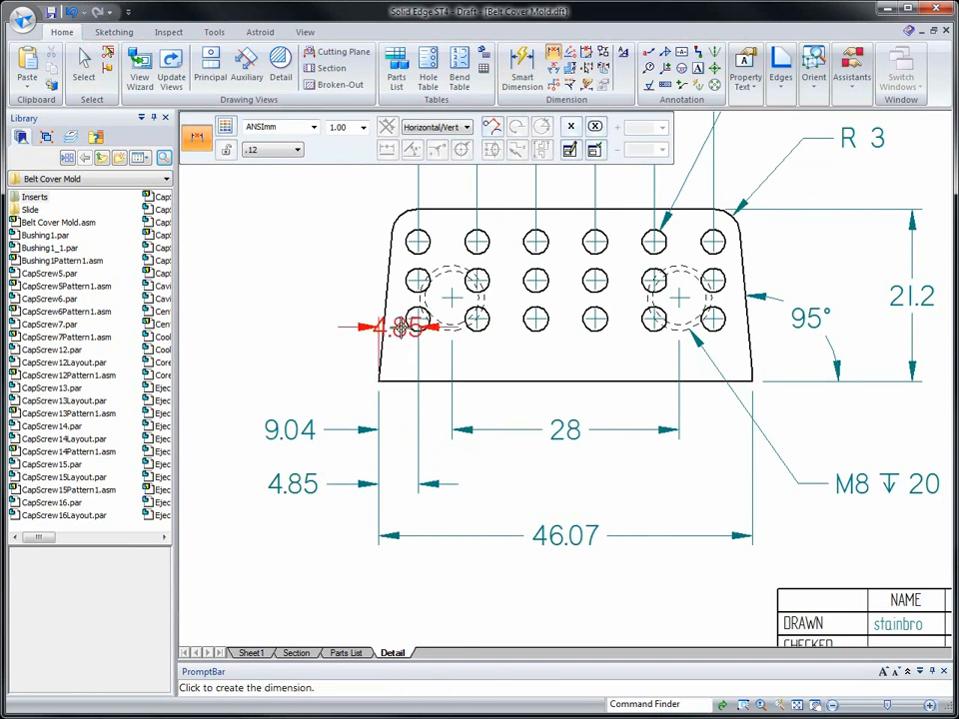
left_click(323, 345)
left_click(413, 285)
left_click(295, 299)
left_click(408, 247)
left_click(275, 254)
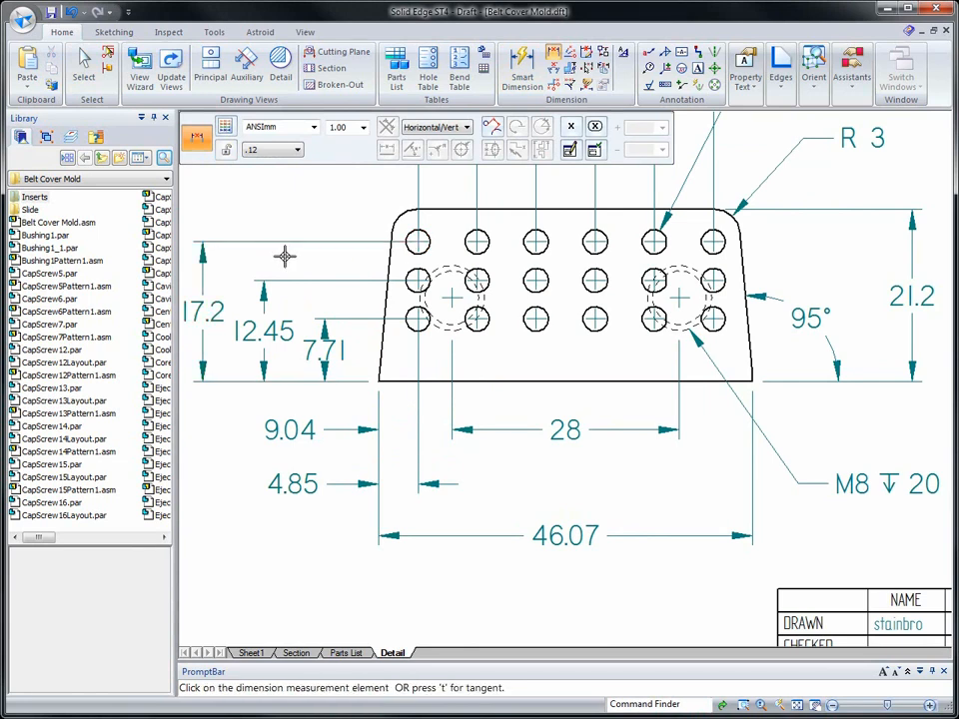
key("Escape")
- Flip the arrowheads of the bottom-row circle's height dimension to the outside of its extension lines
left_click(324, 376)
left_click_drag(325, 377, 323, 397)
left_click(237, 446)
- Dimension the top and bottom edge lengths of the view left of the side view, placing them above and below it
scroll(257, 492, "down", 1)
scroll(300, 532, "down", 4)
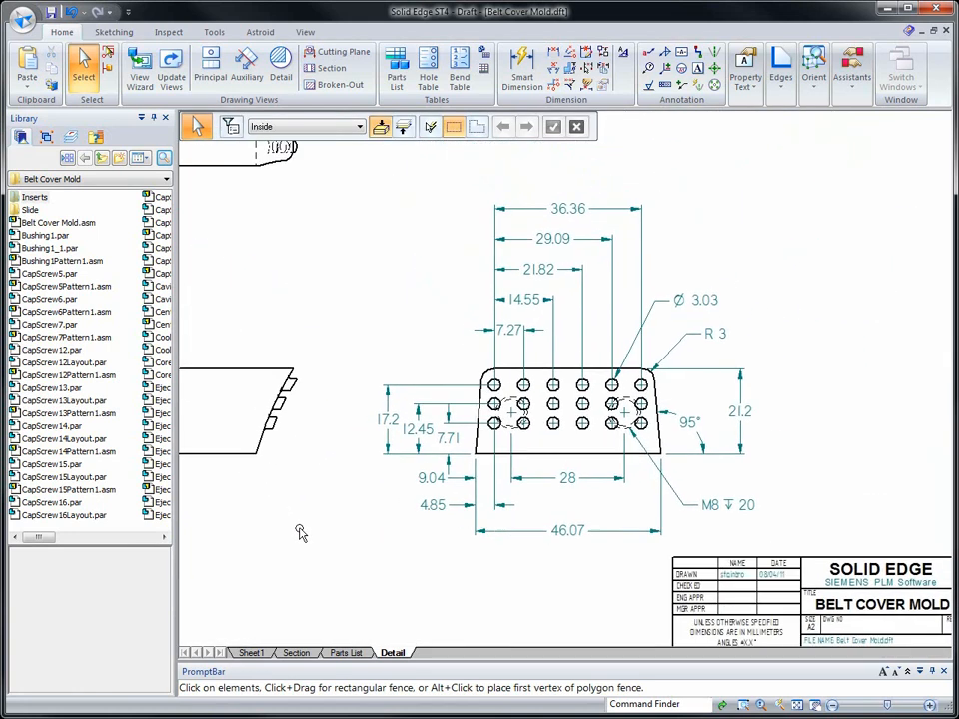
scroll(297, 537, "up", 2)
scroll(295, 540, "up", 3)
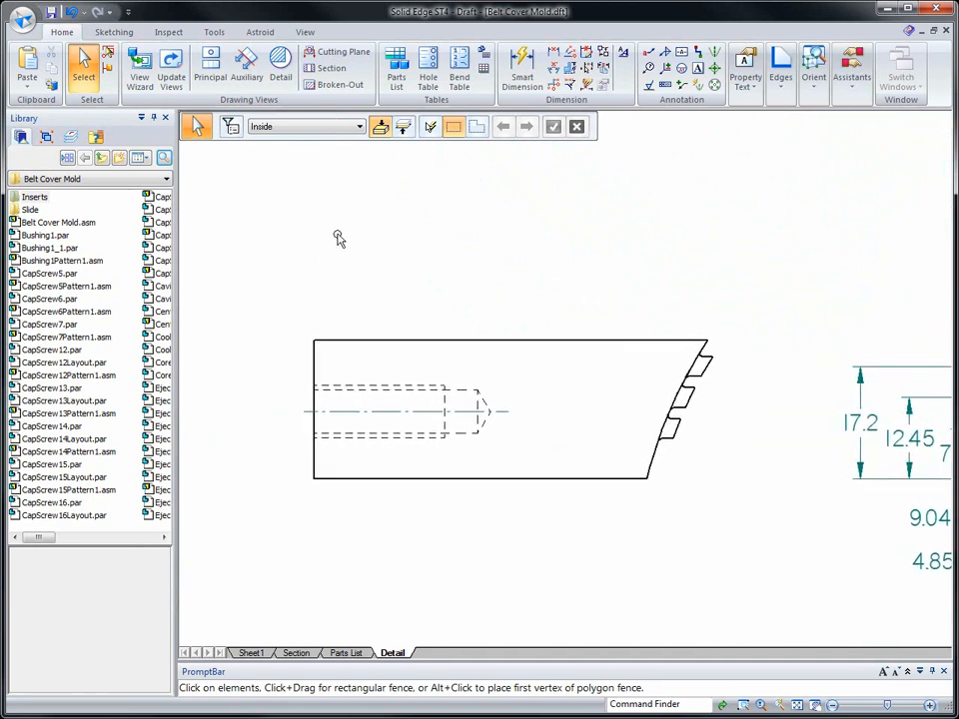
left_click(521, 72)
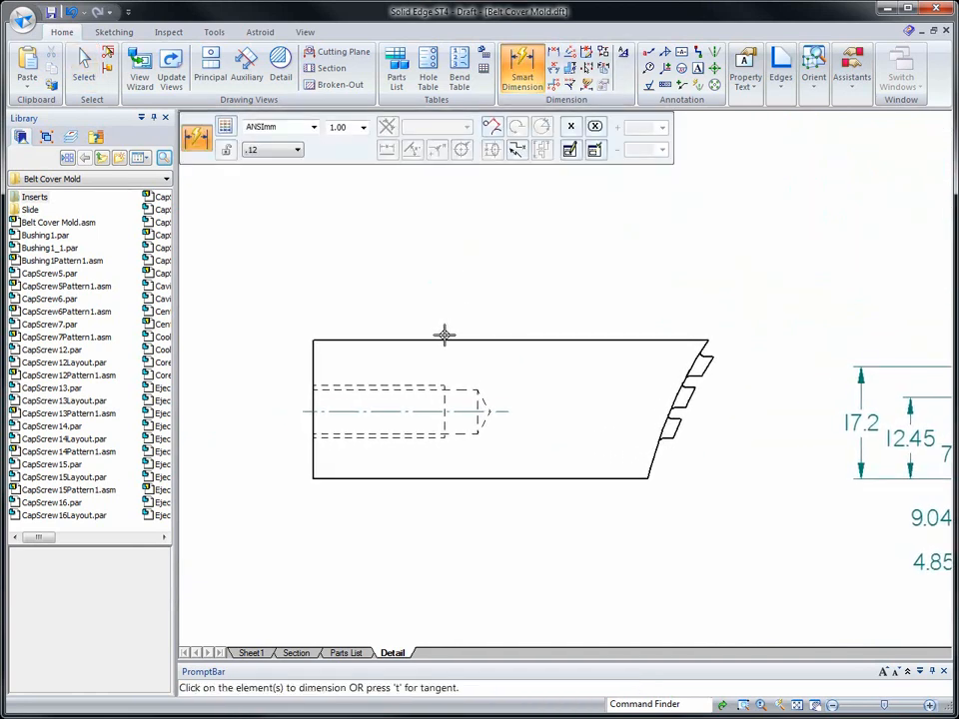
left_click(444, 337)
left_click(441, 260)
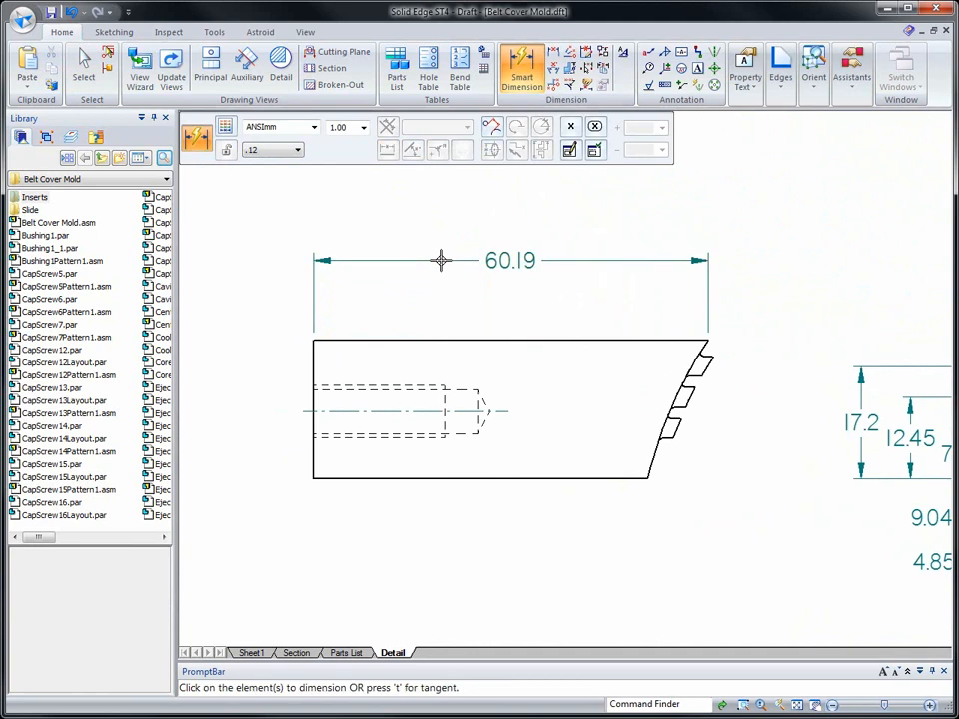
left_click(414, 482)
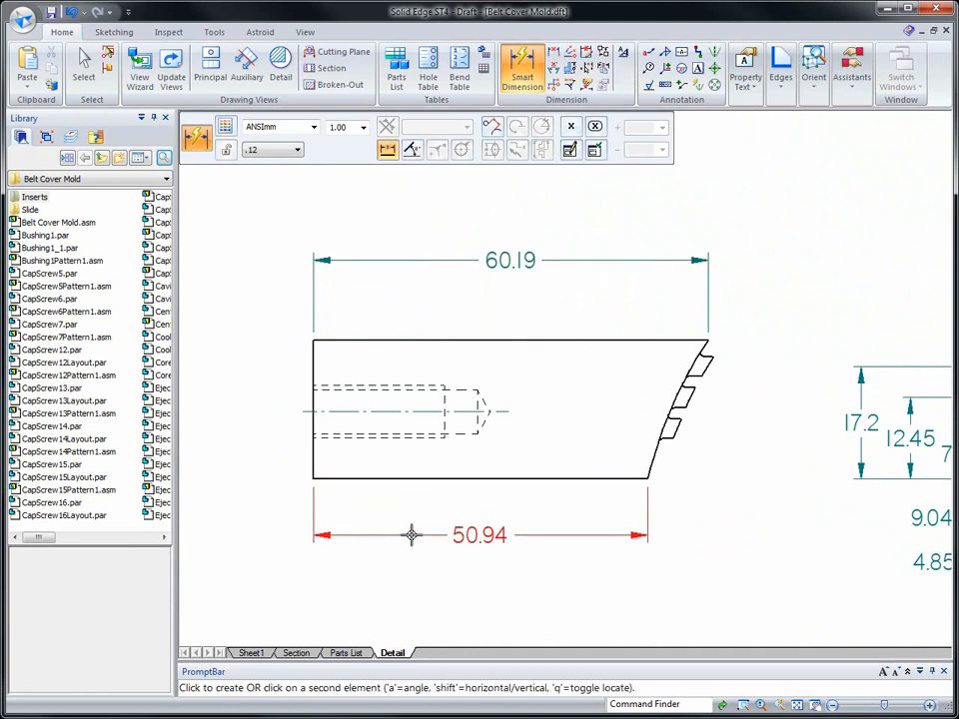
left_click(405, 548)
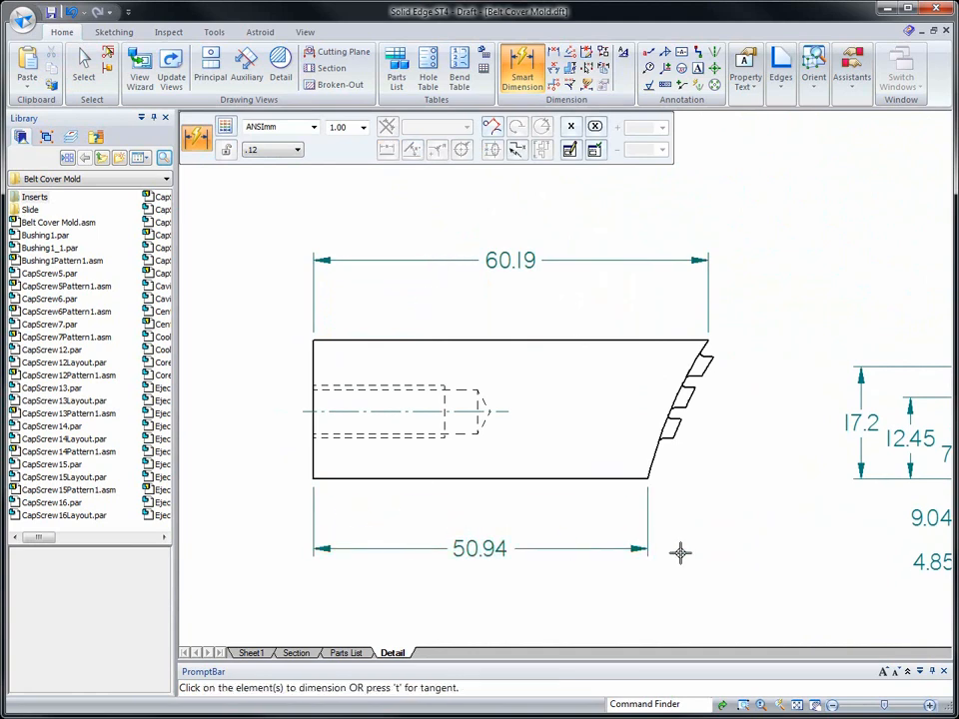
- Dimension the short slanted segment at the lower-right end of the same view, placing the aligned dimension to its right
left_click(651, 470)
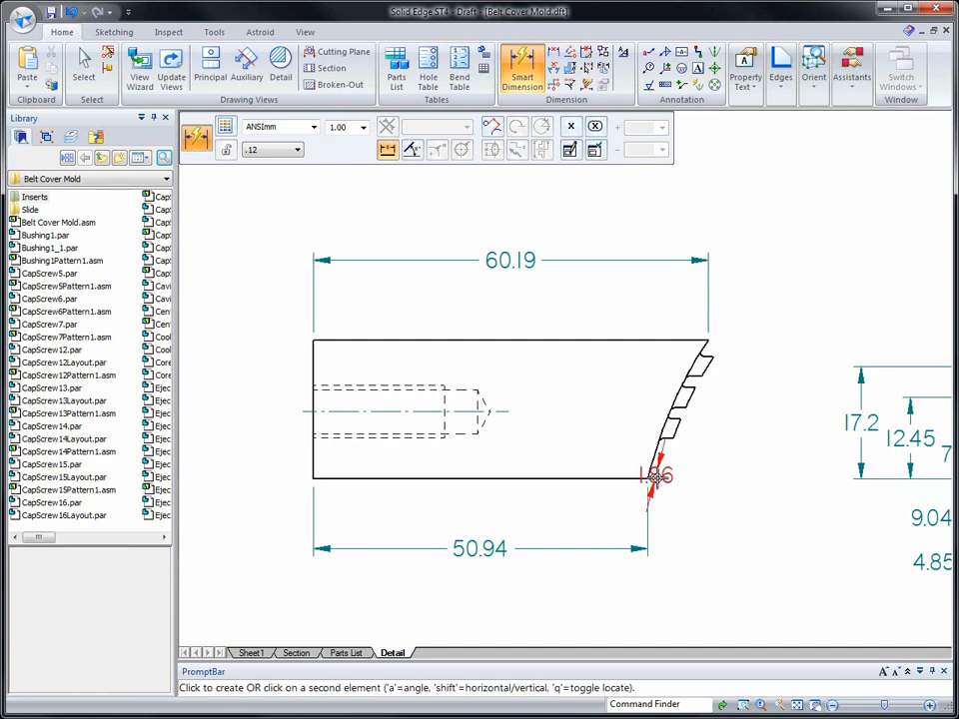
left_click(722, 453)
scroll(511, 440, "up", 5)
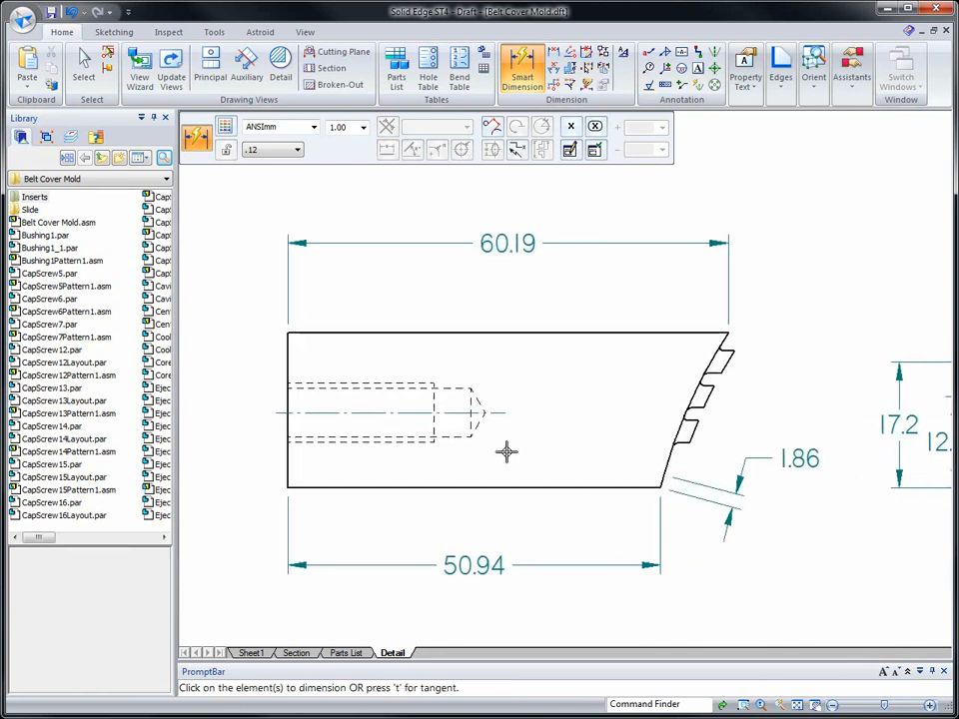
- Add an angle dimension between the lower-right slanted segment and the bottom edge of the view left of the side view, placing it below the edge
scroll(599, 442, "up", 2)
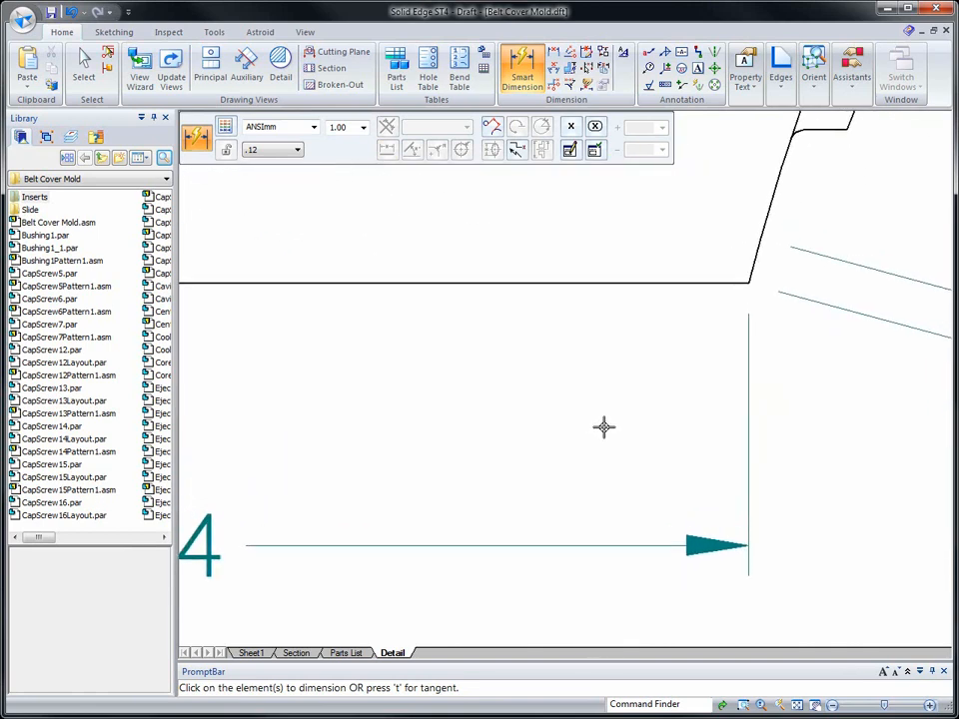
left_click(763, 274)
scroll(606, 387, "down", 4)
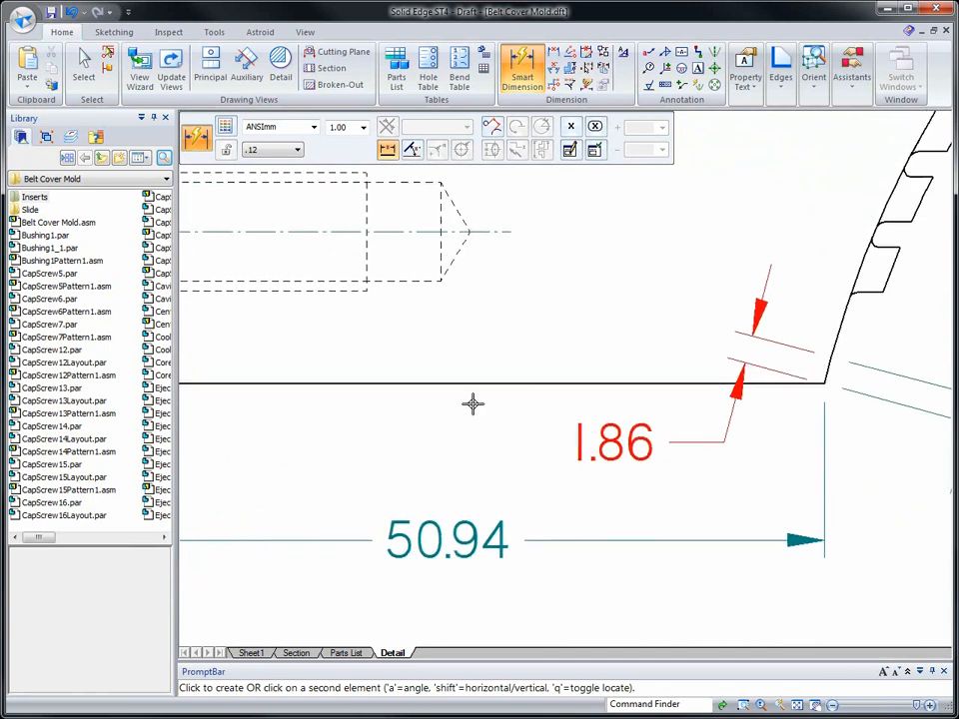
left_click(370, 407)
key("a")
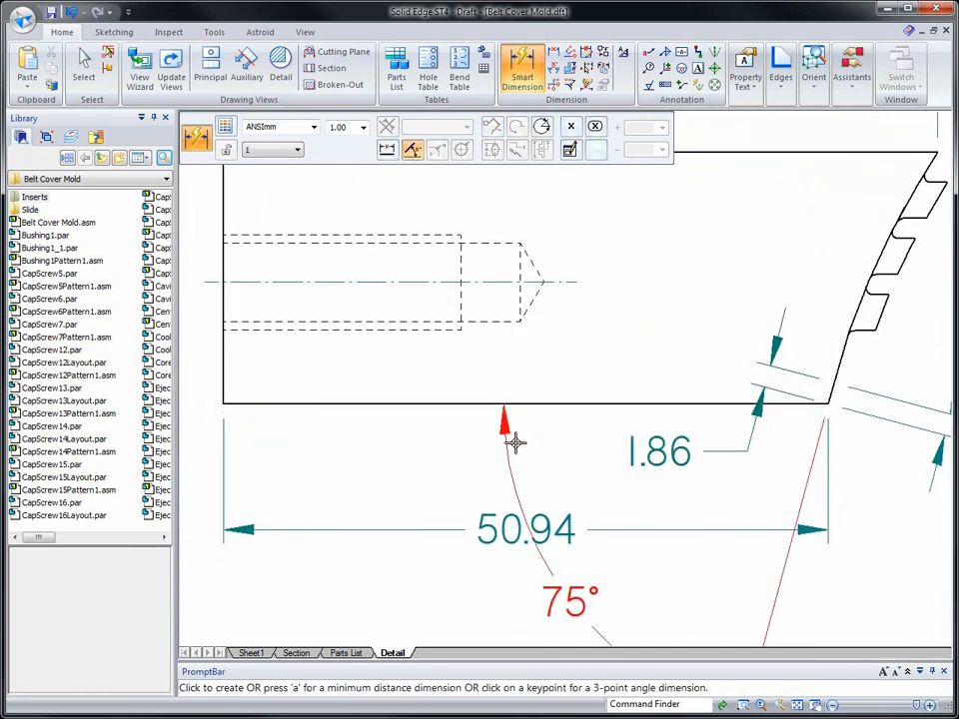
left_click(735, 411)
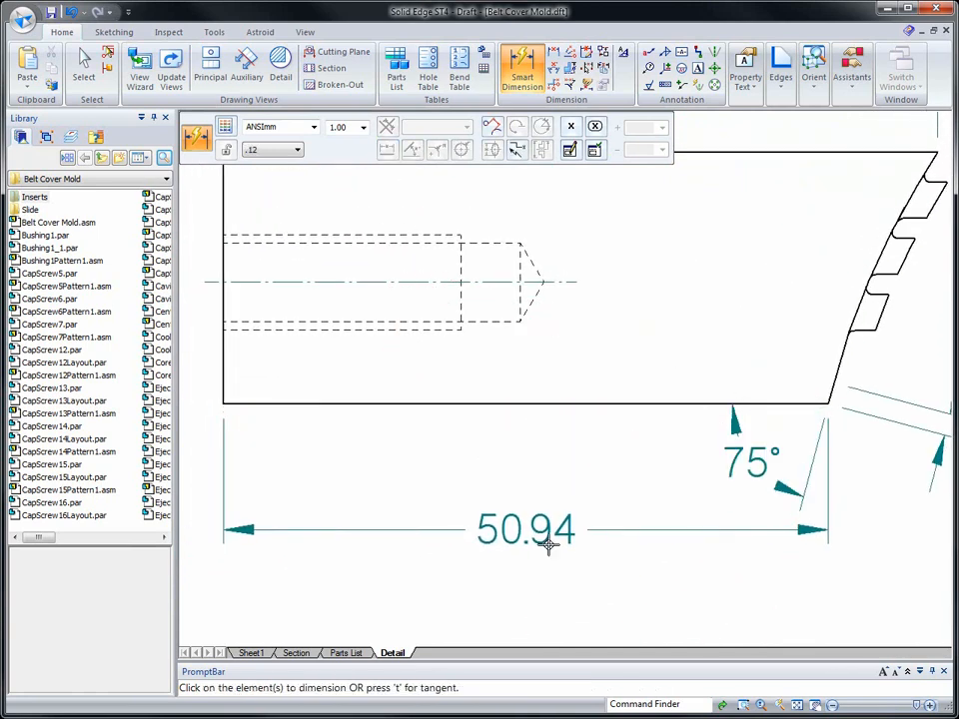
- Dimension the overall height of the upper view between its top and bottom edges, placing the dimension to its left
scroll(512, 539, "down", 3)
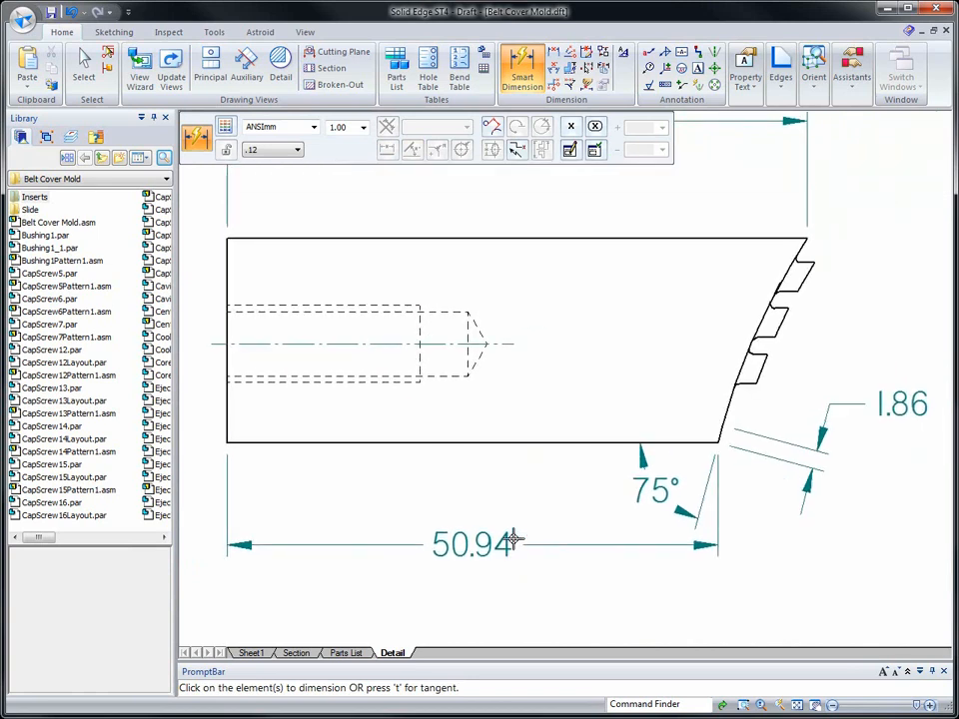
scroll(511, 539, "up", 10)
scroll(499, 554, "up", 3)
scroll(483, 572, "down", 1)
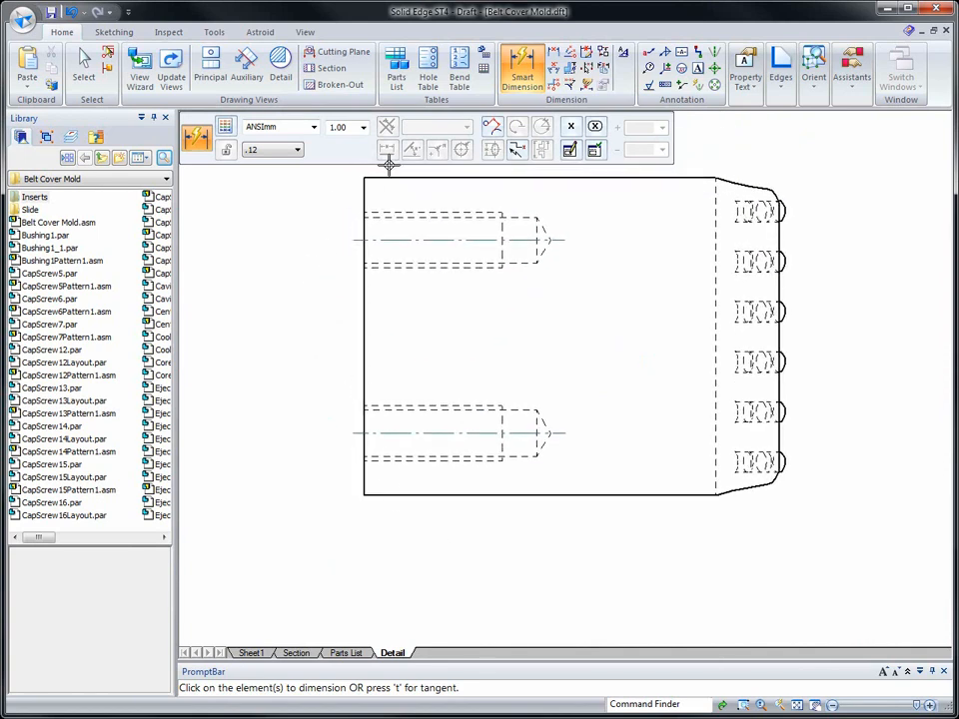
left_click(381, 494)
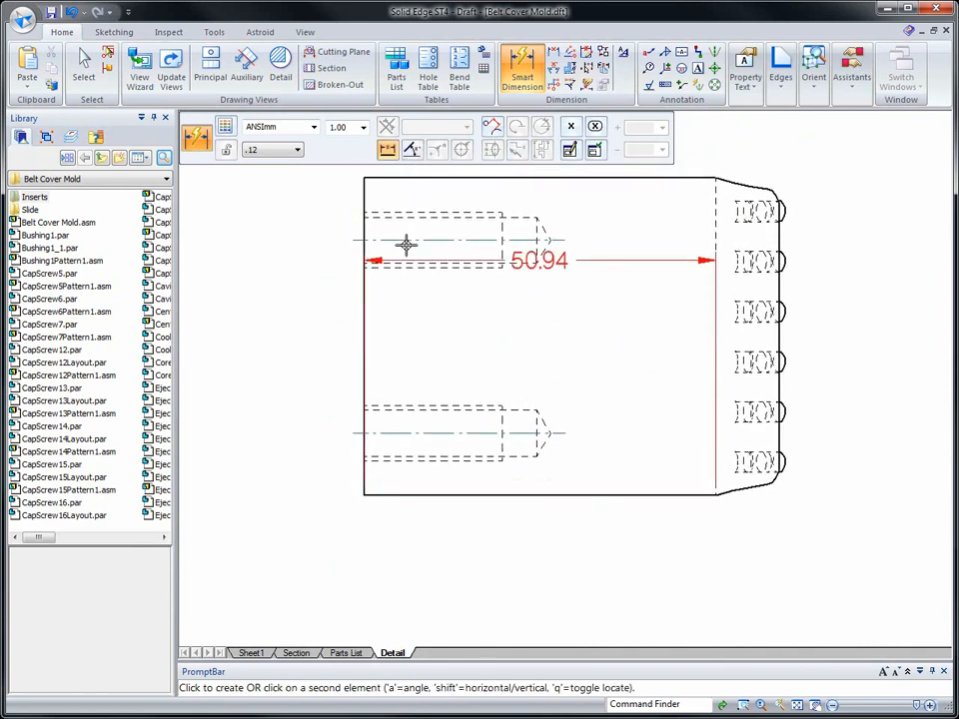
left_click(405, 178)
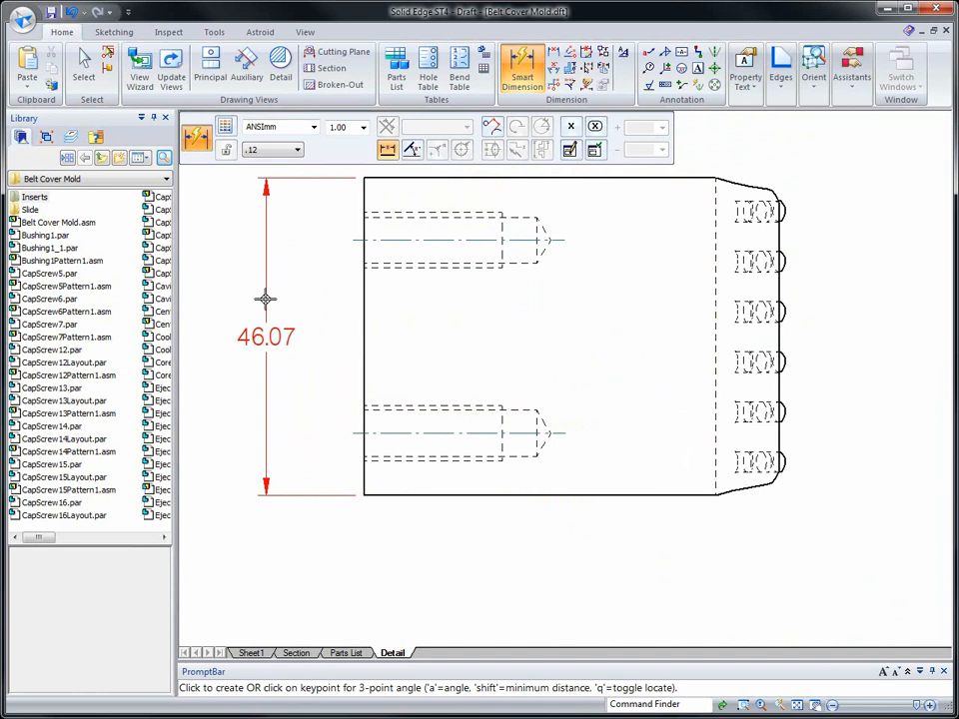
left_click(261, 303)
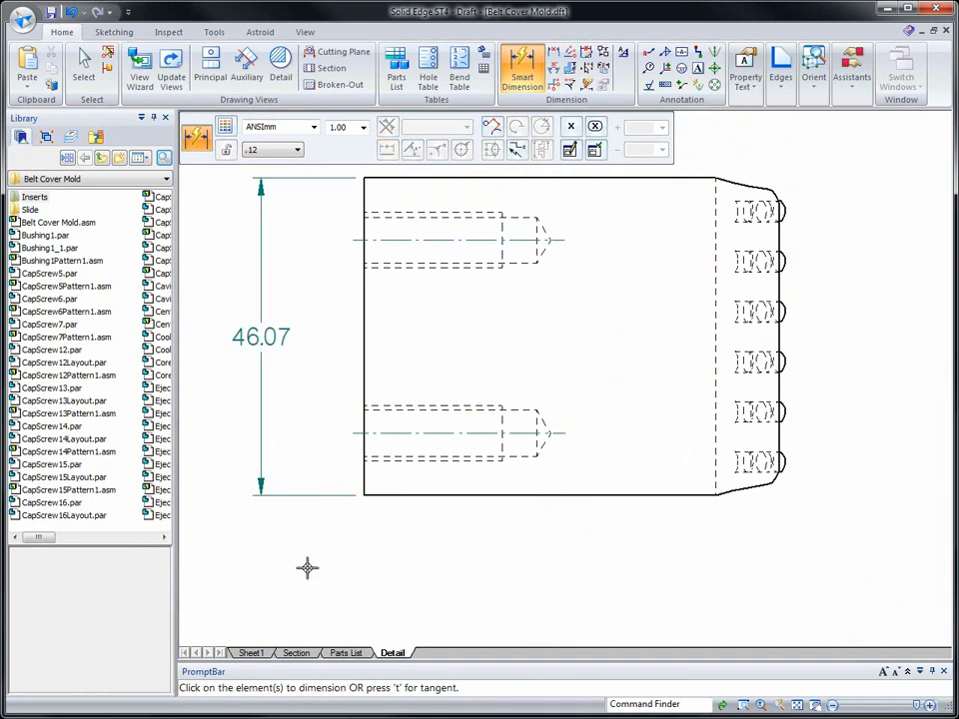
- Create a circular 5:1 detail view around the upper toothed corner of the lower-left view, placing it above the side view's stacked dimensions
scroll(308, 567, "down", 4)
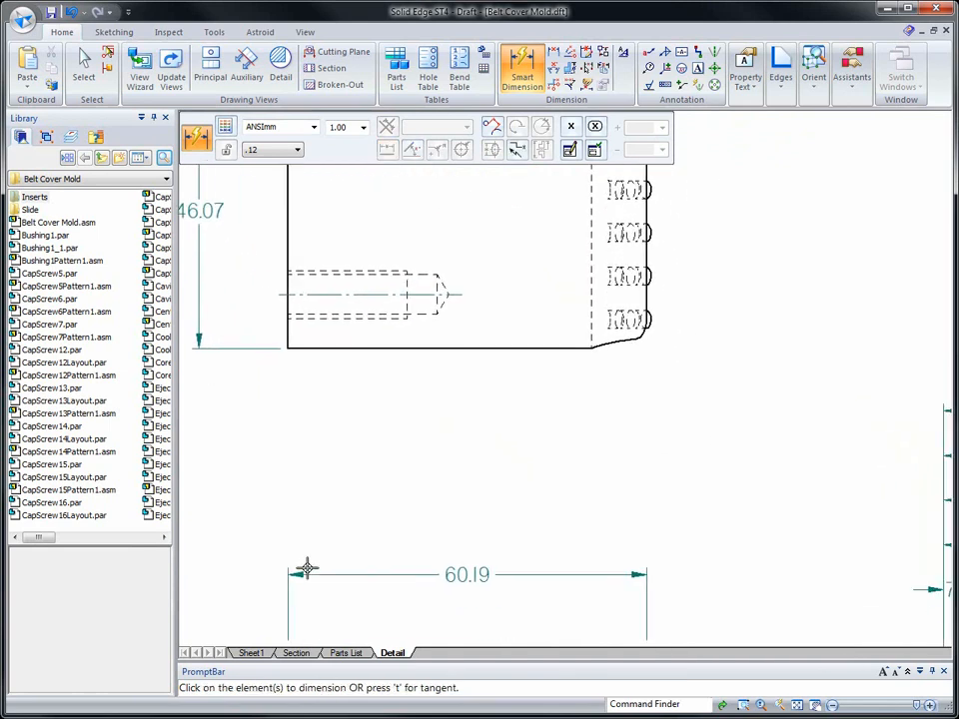
scroll(308, 567, "down", 3)
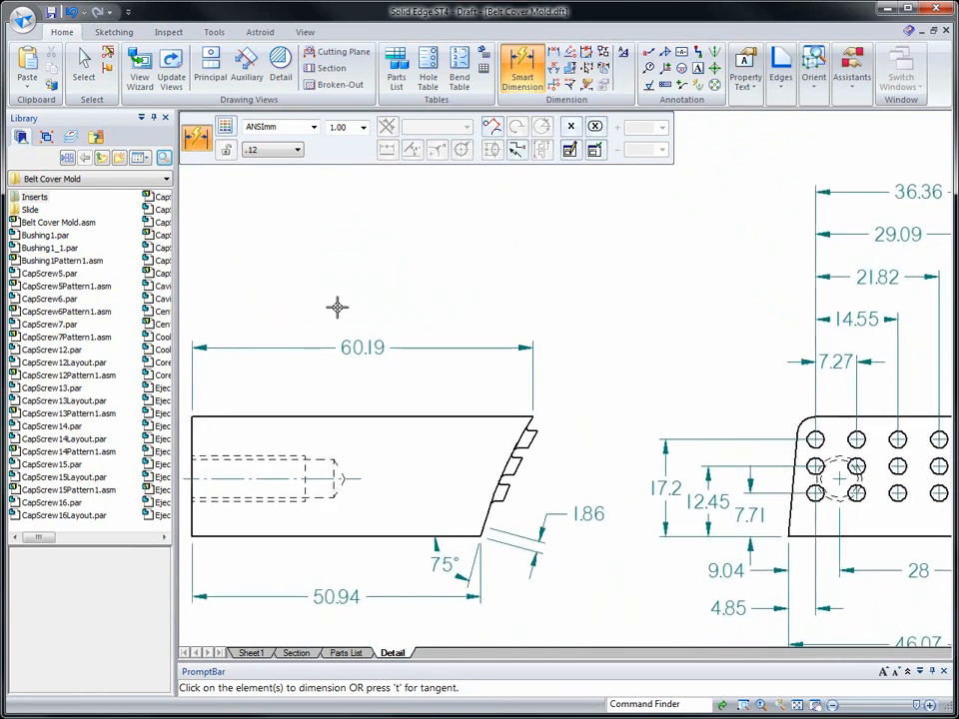
left_click(281, 62)
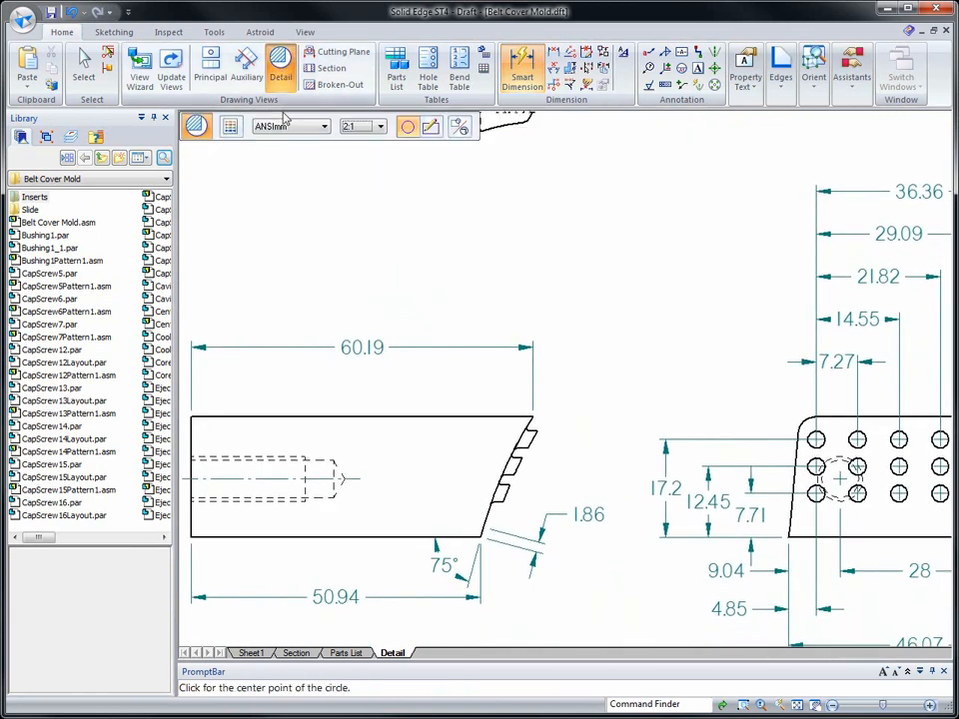
left_click(521, 436)
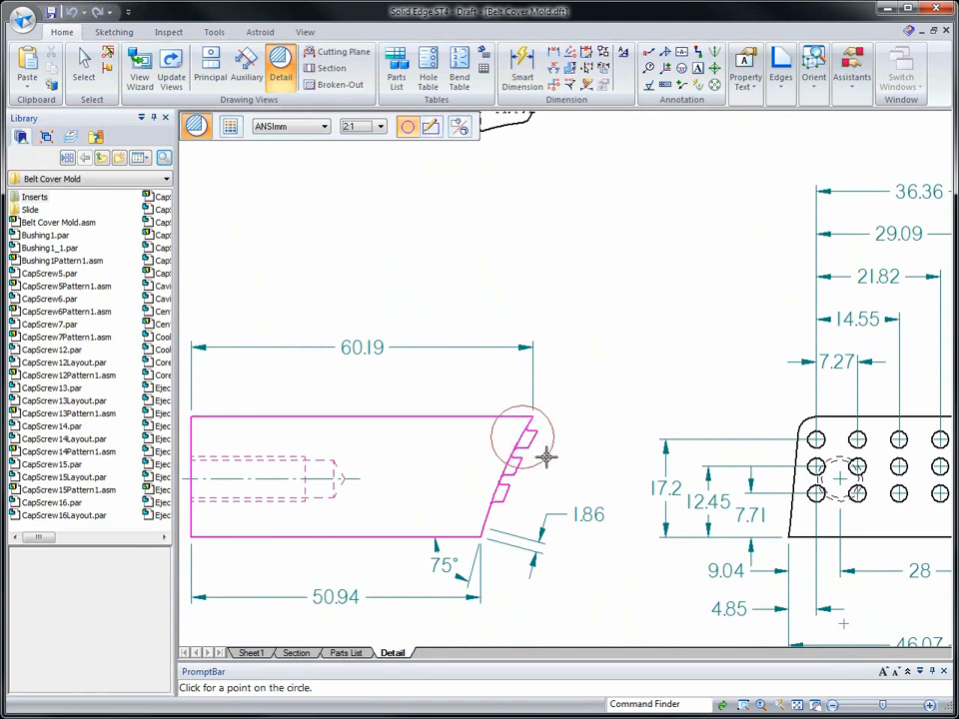
left_click(546, 456)
scroll(605, 375, "down", 5)
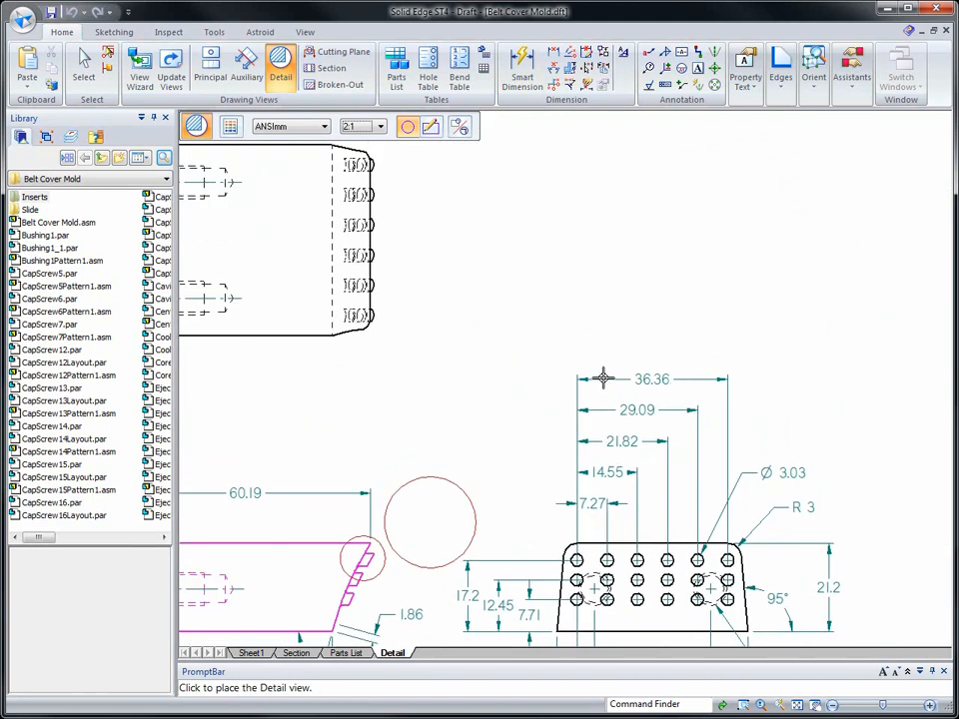
scroll(589, 382, "down", 1)
scroll(568, 397, "up", 1, "ctrl")
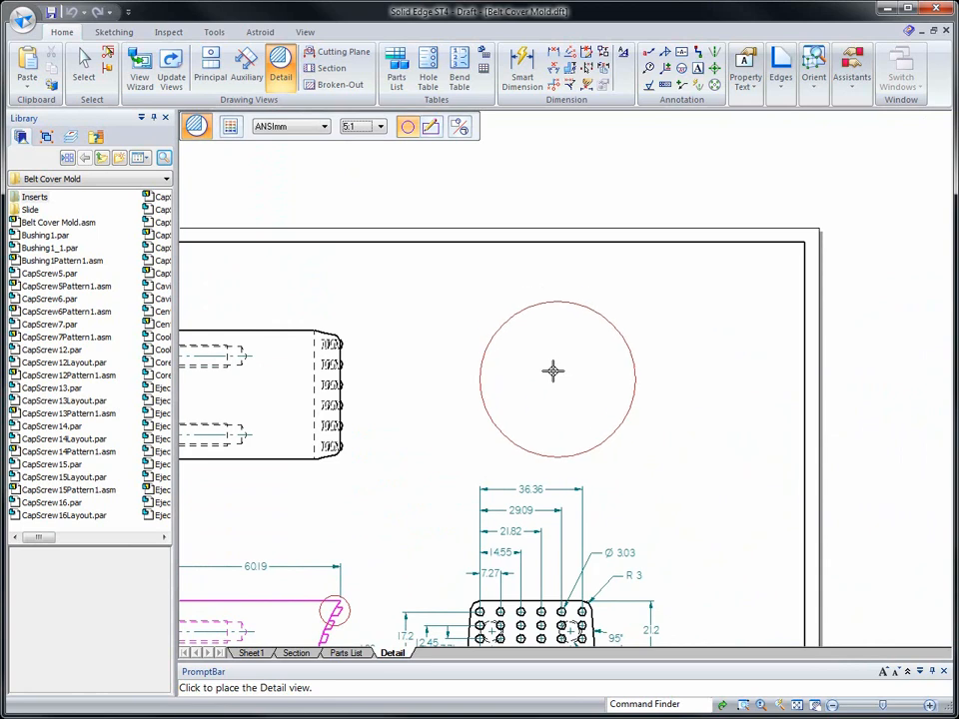
left_click(554, 364)
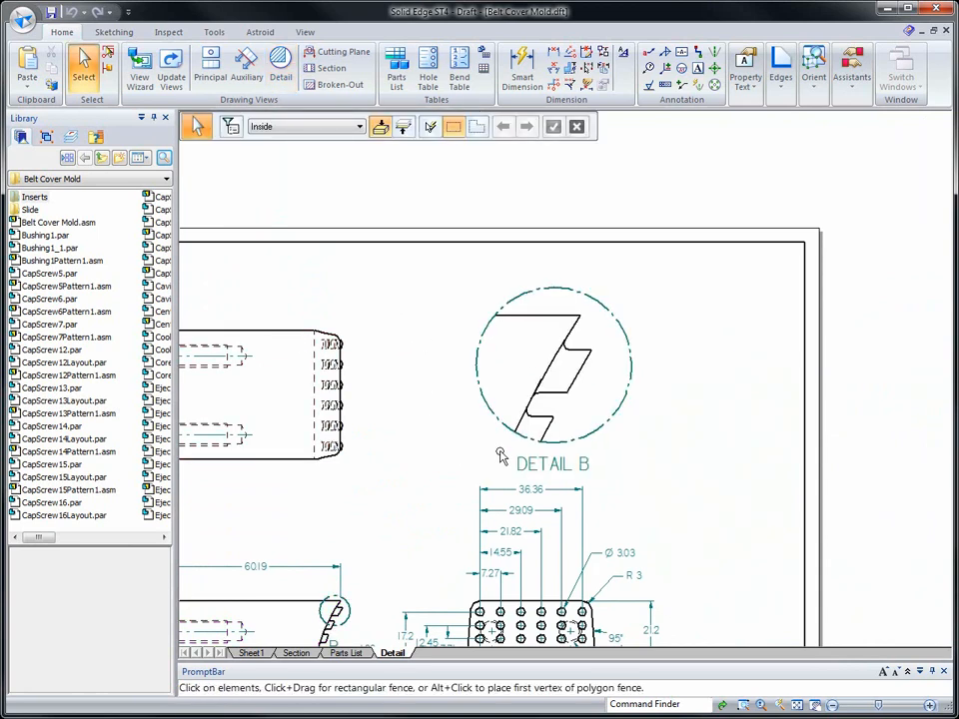
left_click_drag(507, 432, 511, 411)
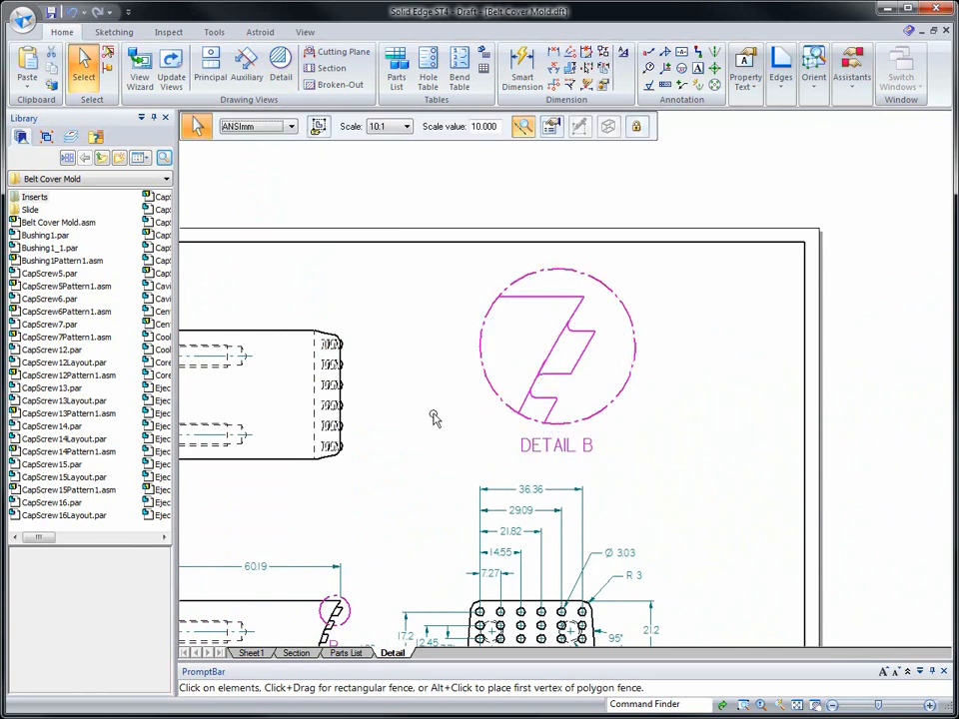
left_click(435, 418)
- Turn on the view scale in the detail view's caption
scroll(700, 453, "up", 3)
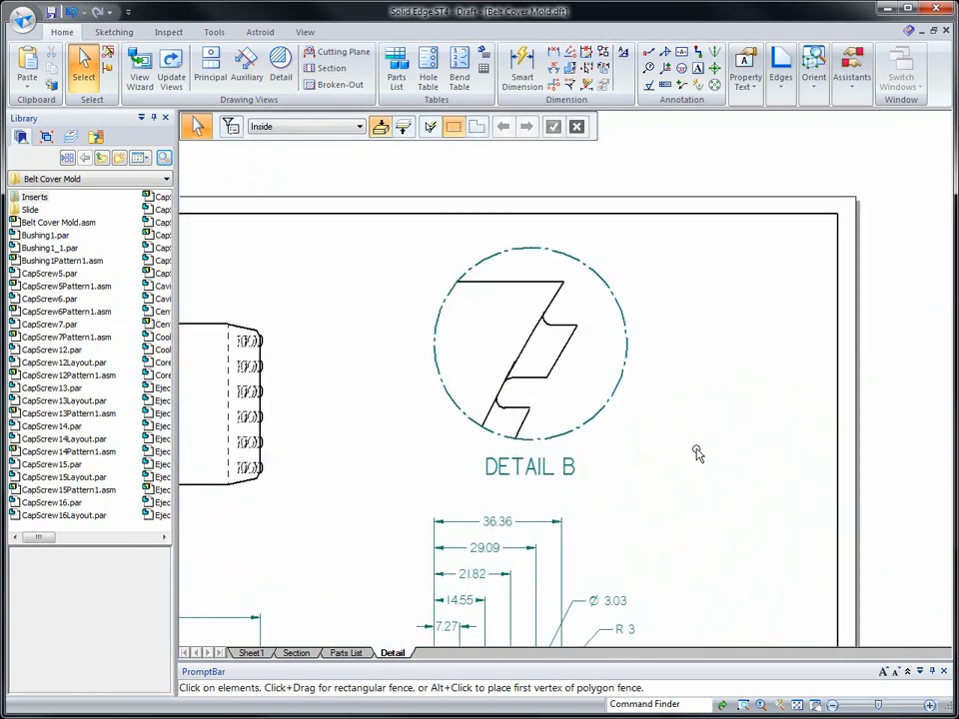
scroll(611, 483, "up", 2)
left_click(514, 493)
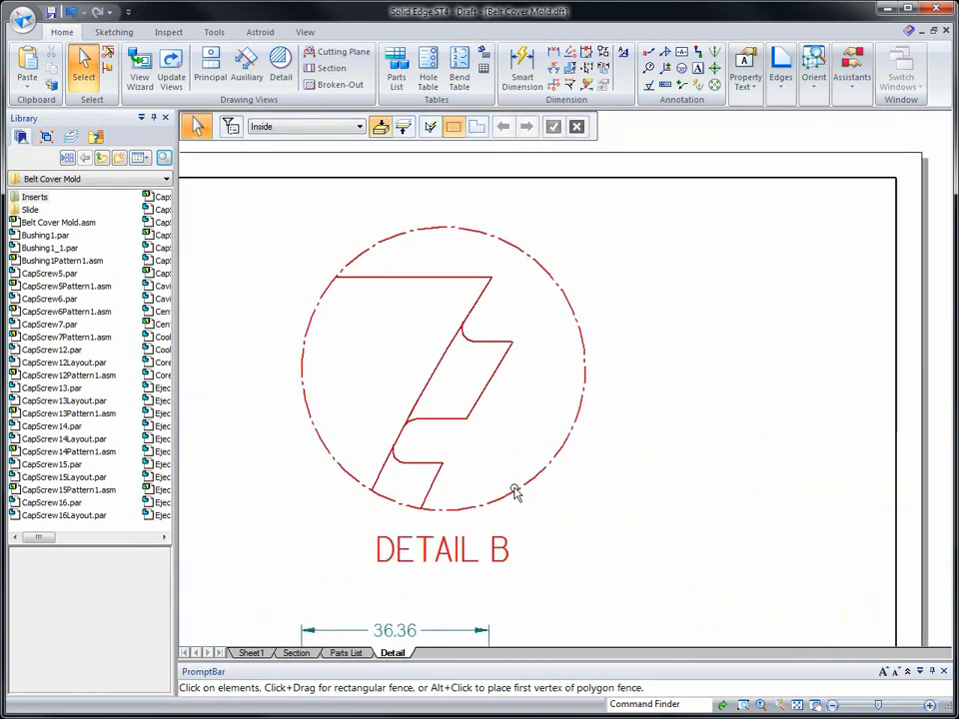
right_click(517, 493)
left_click(550, 478)
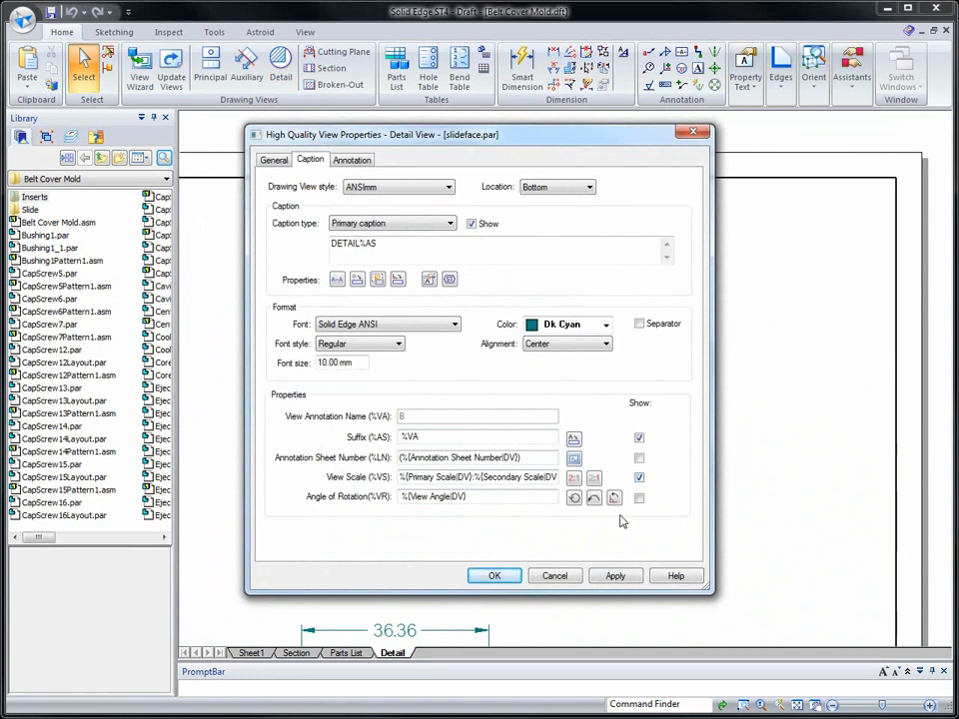
left_click(497, 578)
left_click(634, 541)
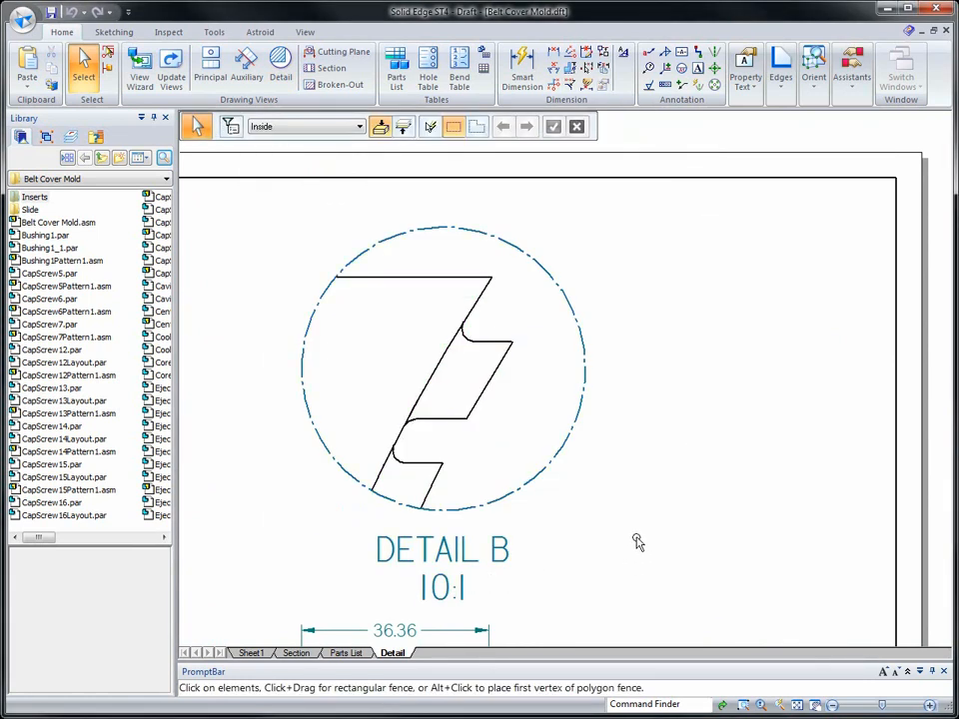
- Dimension the radius of the fillet above the upper tooth in Detail B, placing it outside the circle at upper right
right_click(705, 427)
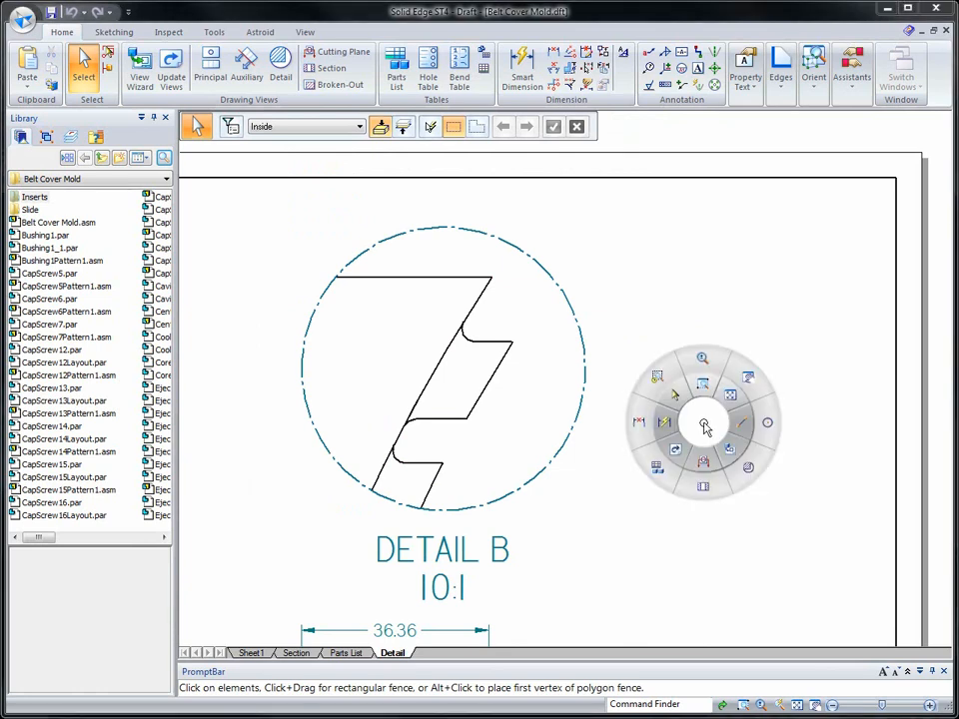
left_click(664, 427)
left_click(465, 335)
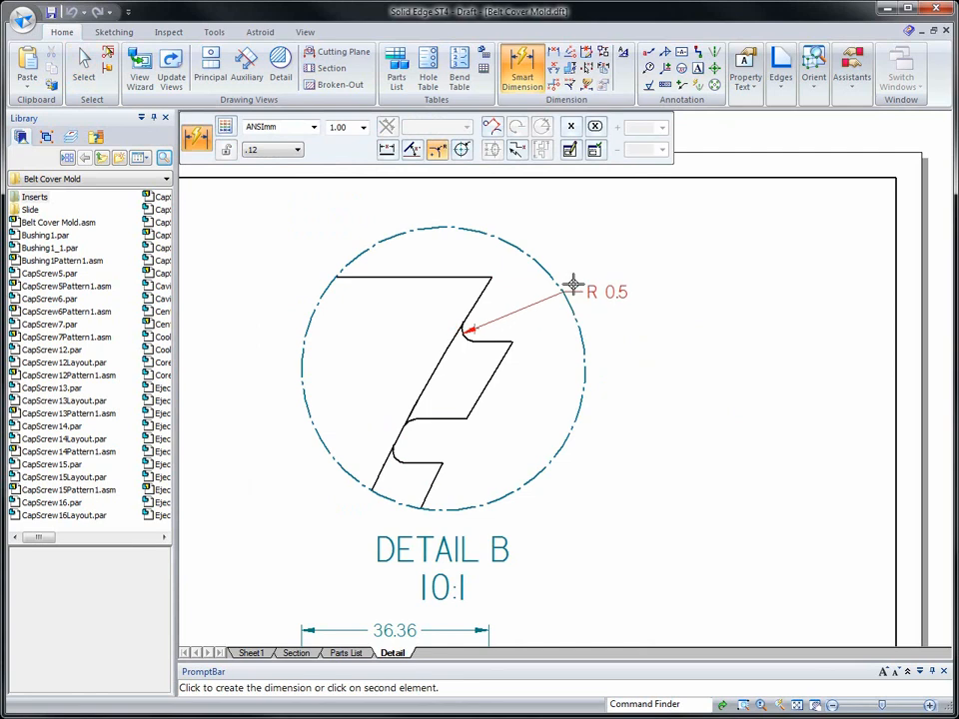
left_click(612, 235)
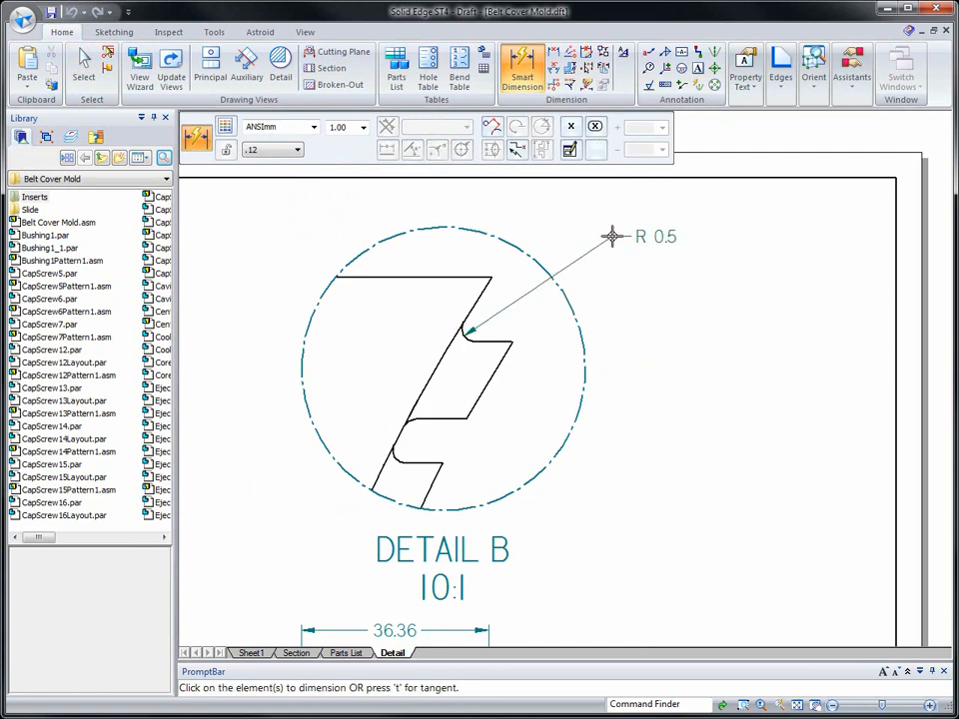
- Dimension the upper tooth between its horizontal edges with a diameter symbol prefix, placing it to the right of the Detail B circle
left_click(495, 346)
left_click(457, 417)
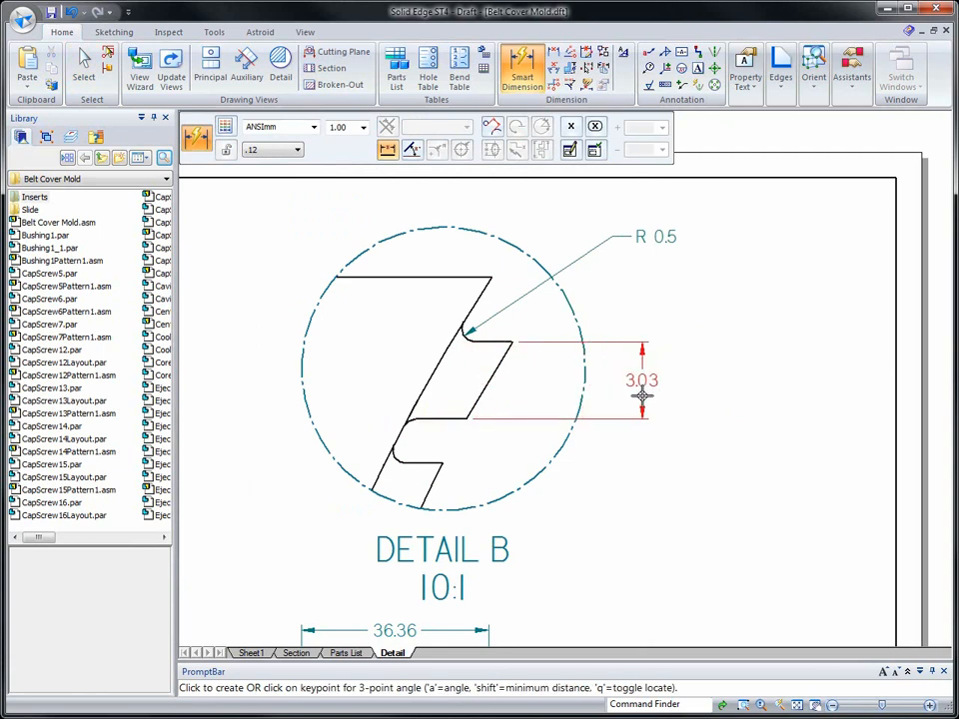
left_click(569, 150)
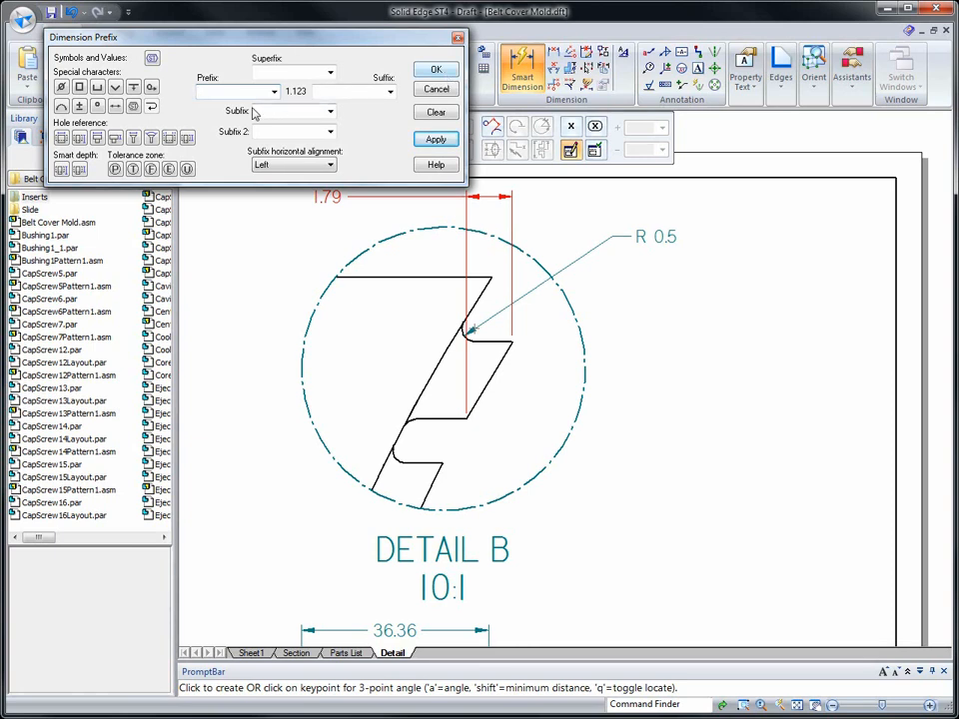
left_click(61, 87)
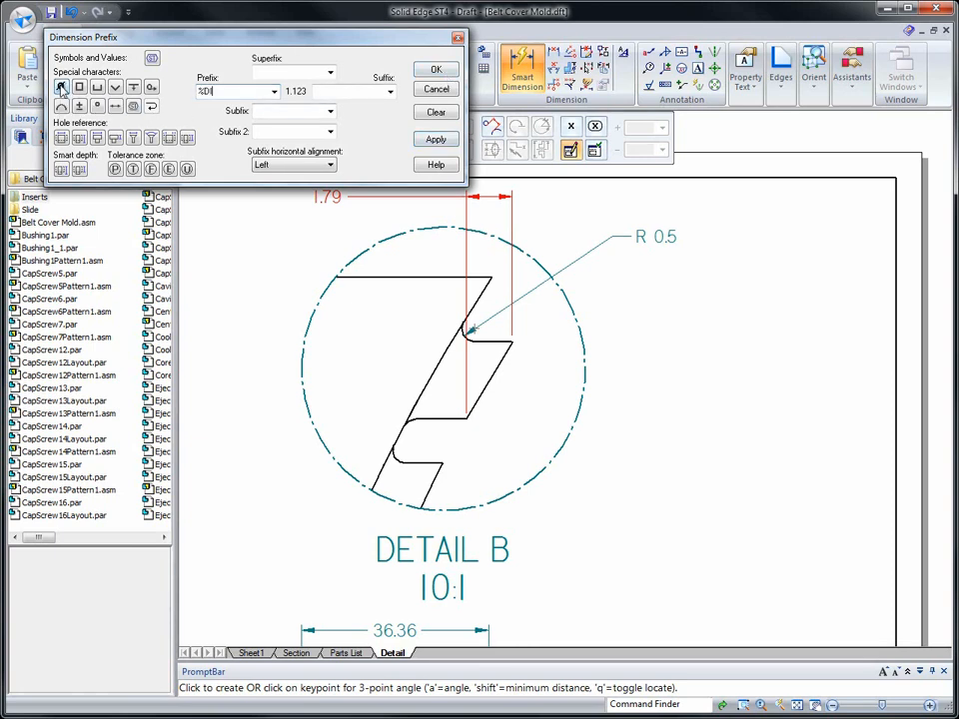
left_click(440, 70)
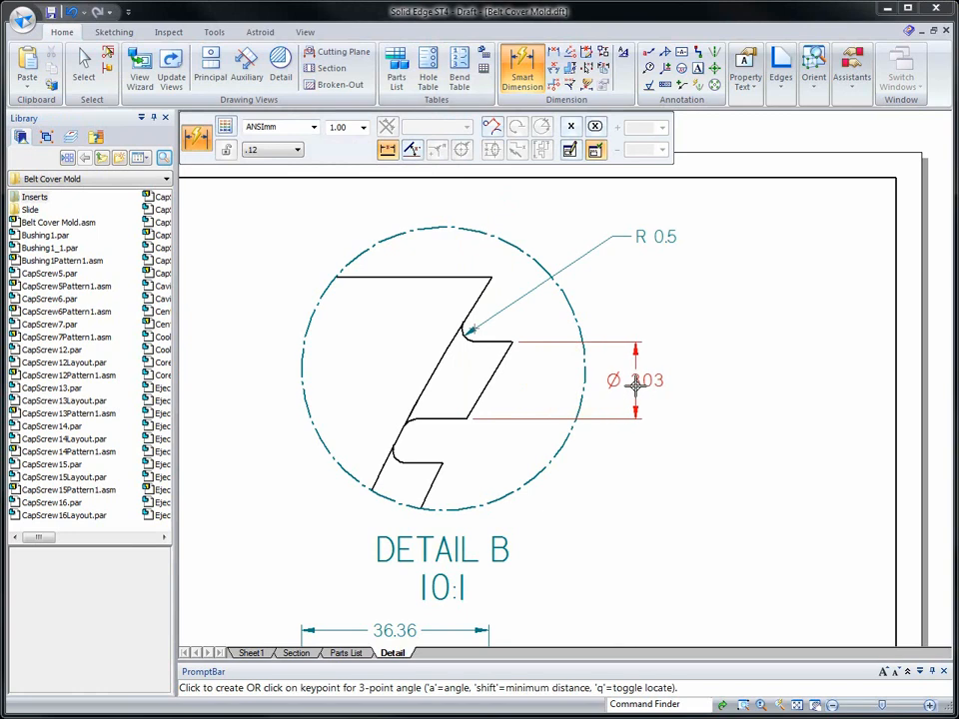
left_click(635, 383)
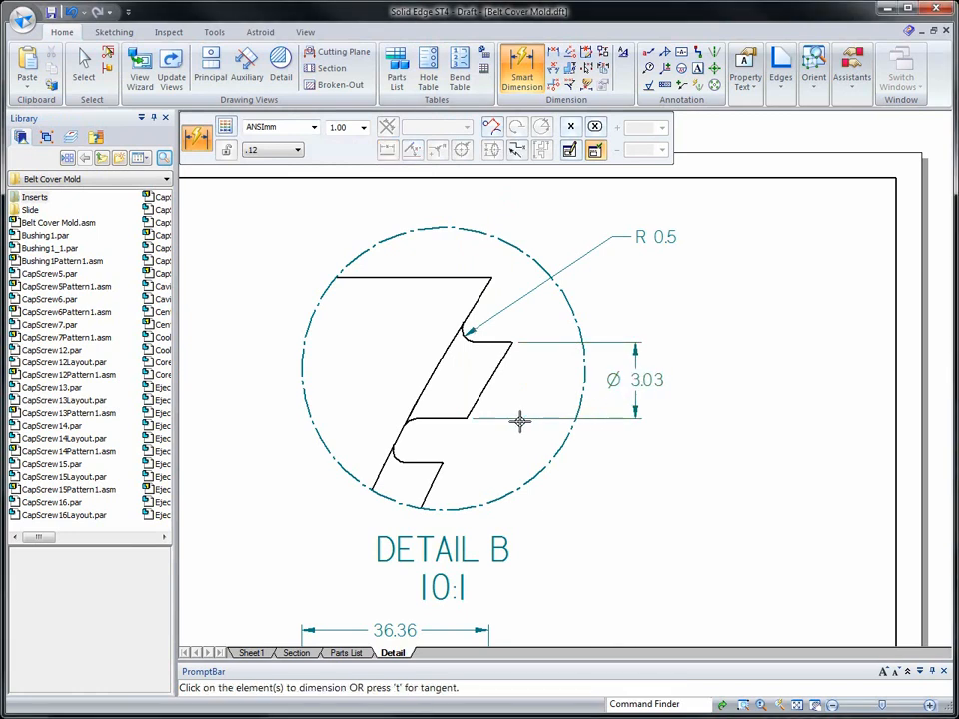
- Clear the dimension prefix and add radius dimensions to the upper tooth's outer face and the curve behind it, placing both left of Detail B
left_click(476, 401)
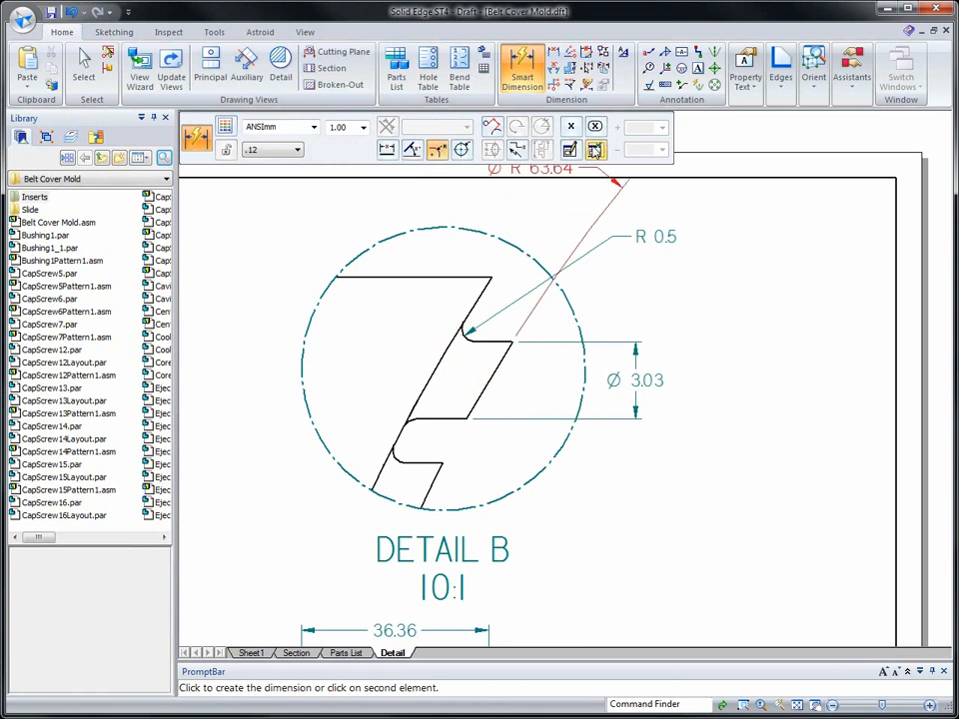
left_click(571, 149)
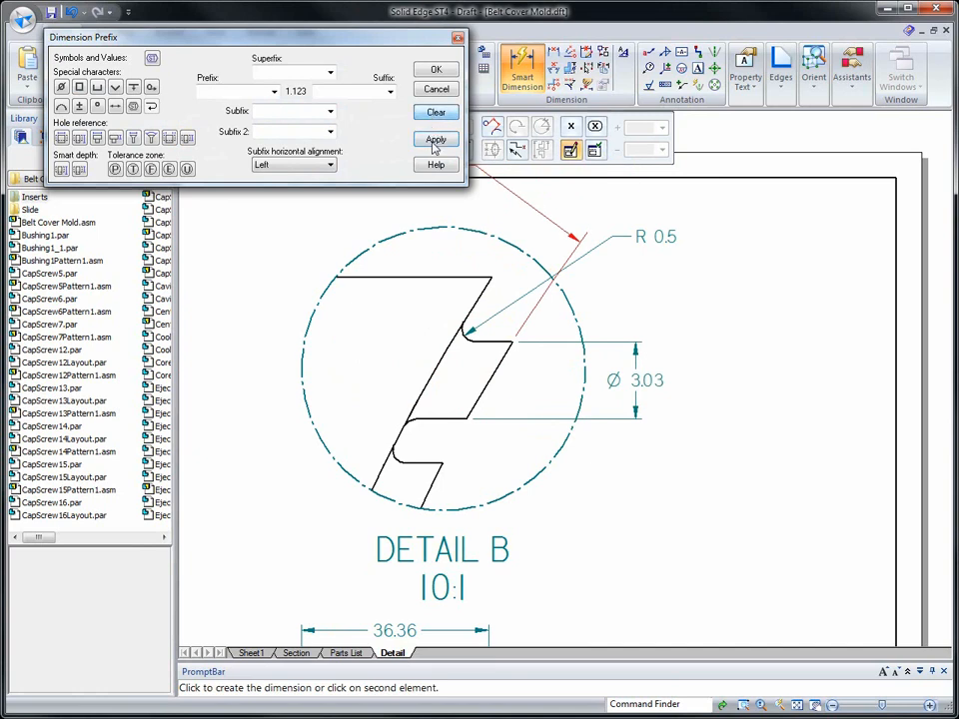
left_click(437, 71)
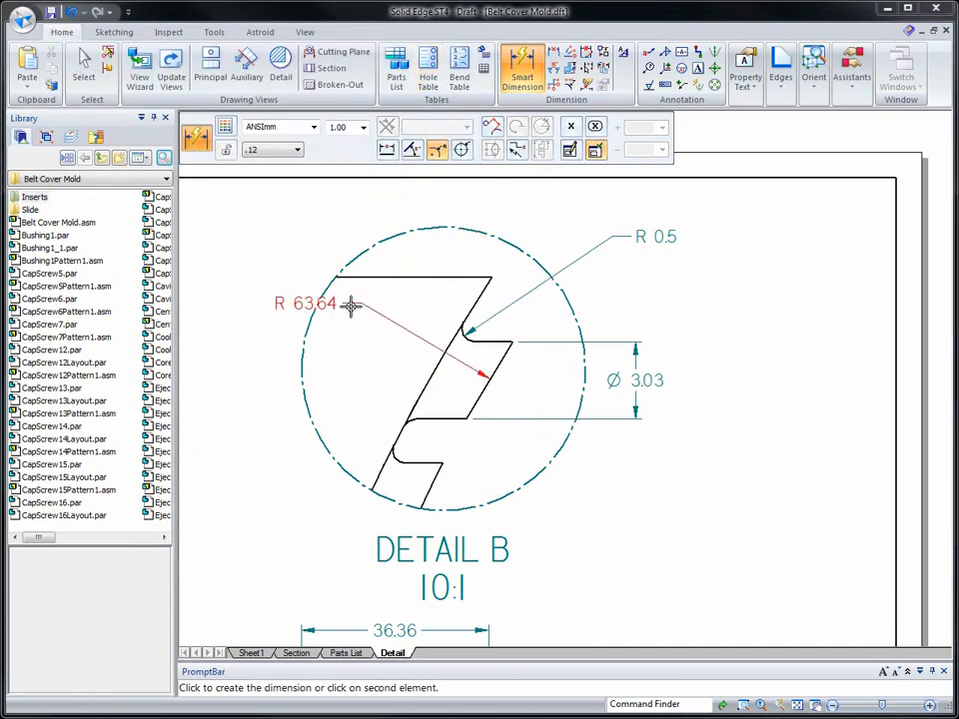
left_click(279, 265)
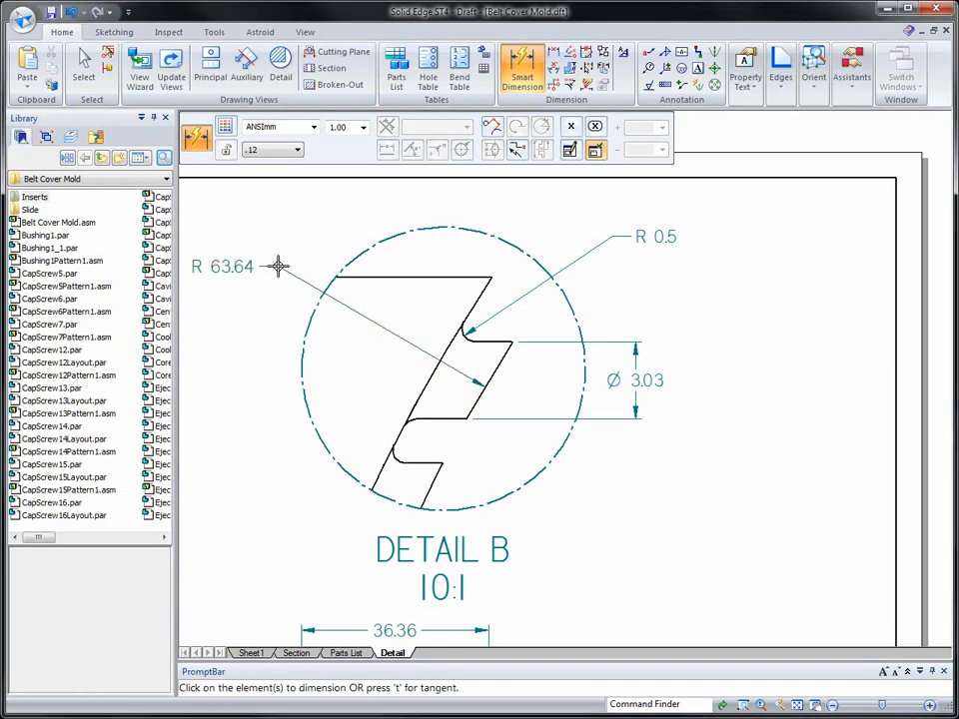
left_click(415, 400)
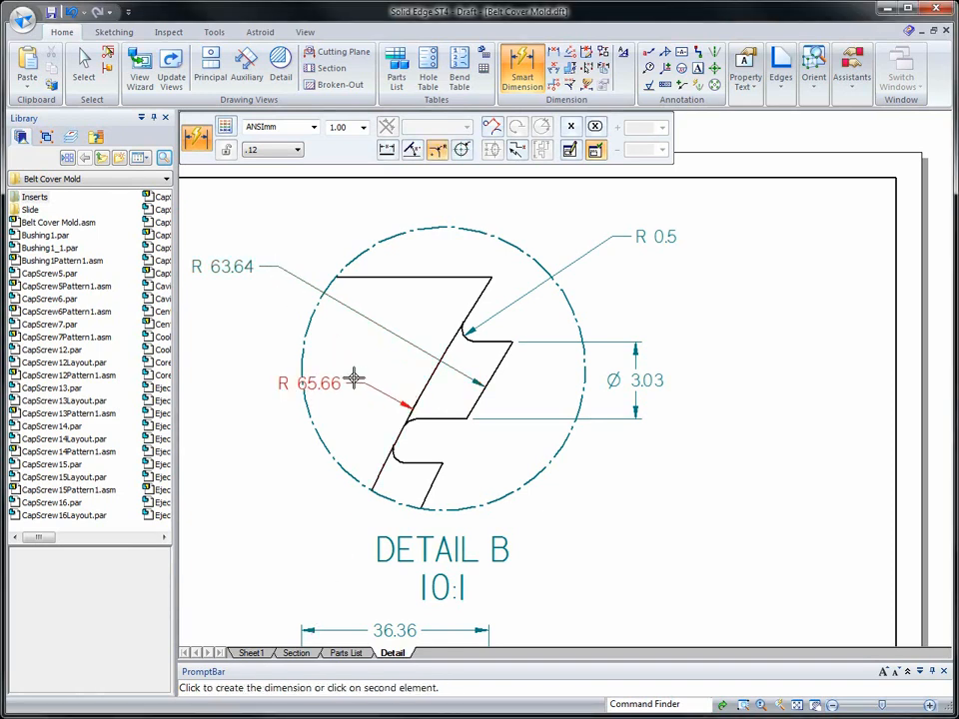
left_click(267, 335)
scroll(690, 553, "down", 1)
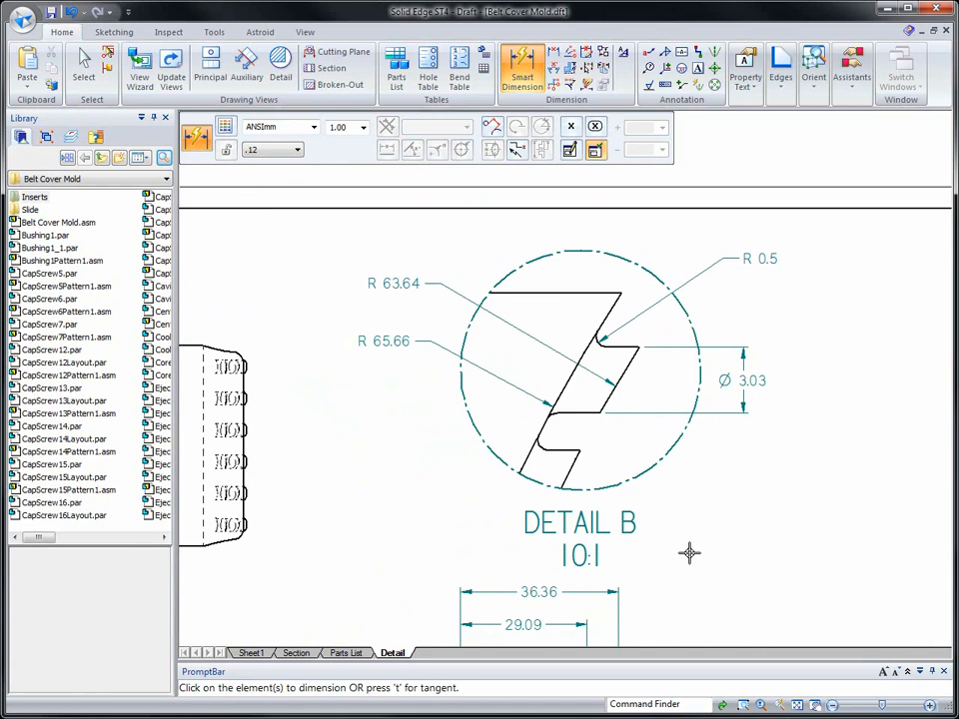
- Move the detail envelope's B label to the upper right of its circle on the lower side view
scroll(689, 553, "down", 3)
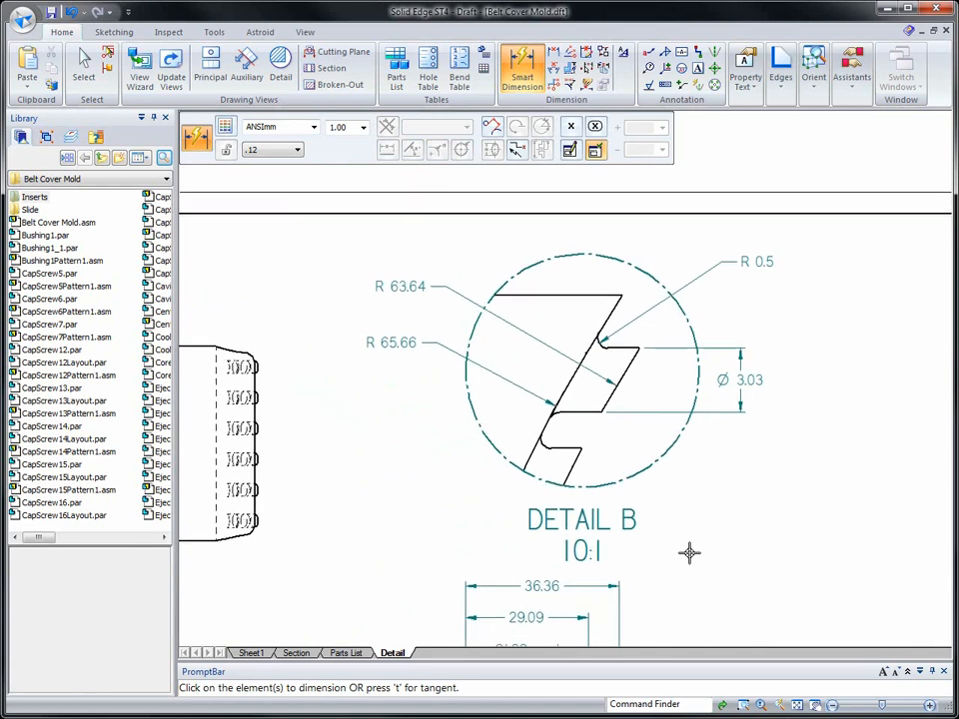
scroll(704, 571, "down", 3)
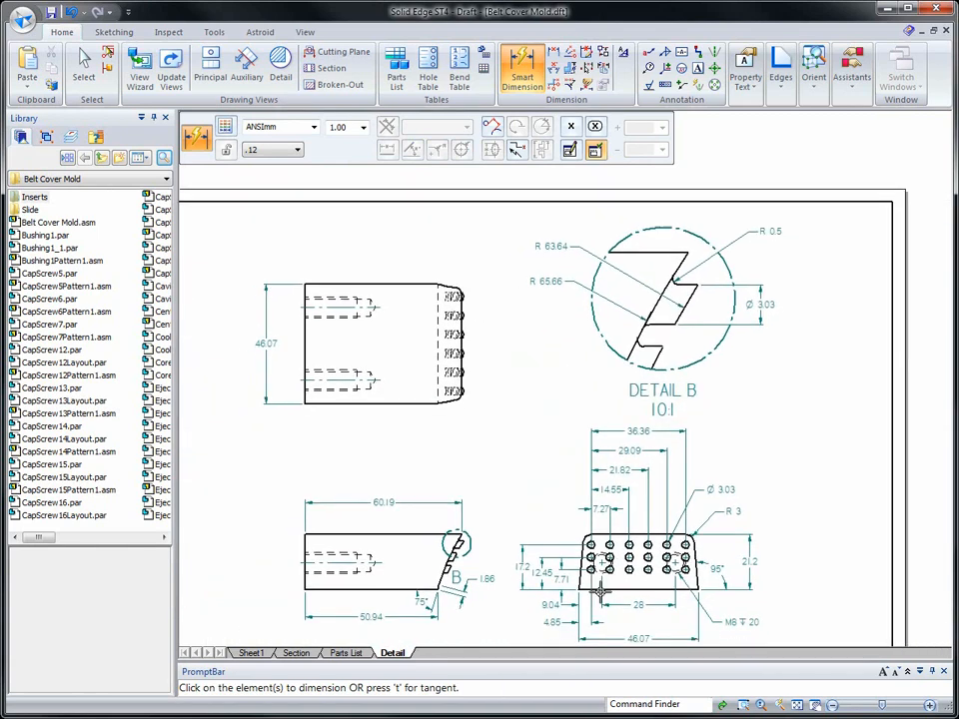
key("Escape")
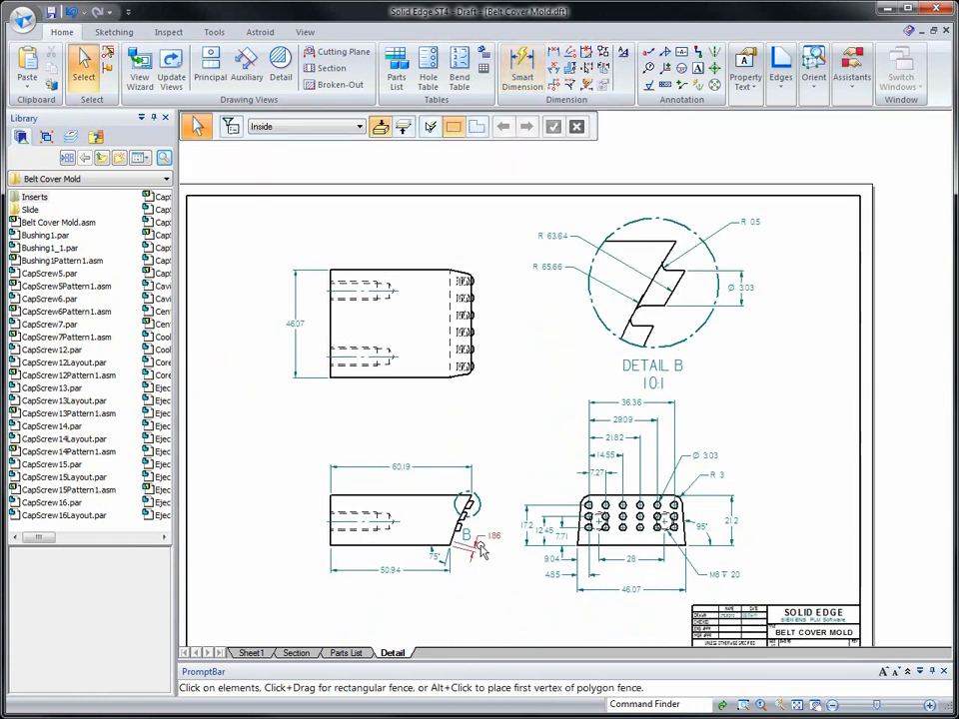
left_click(478, 507)
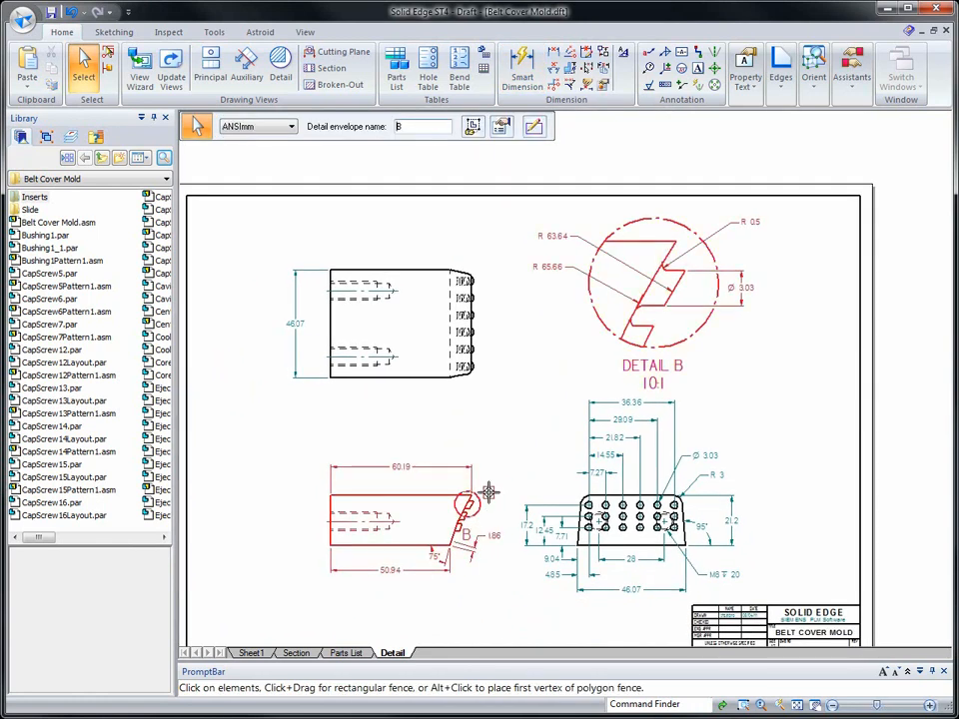
left_click(791, 513)
left_click(797, 706)
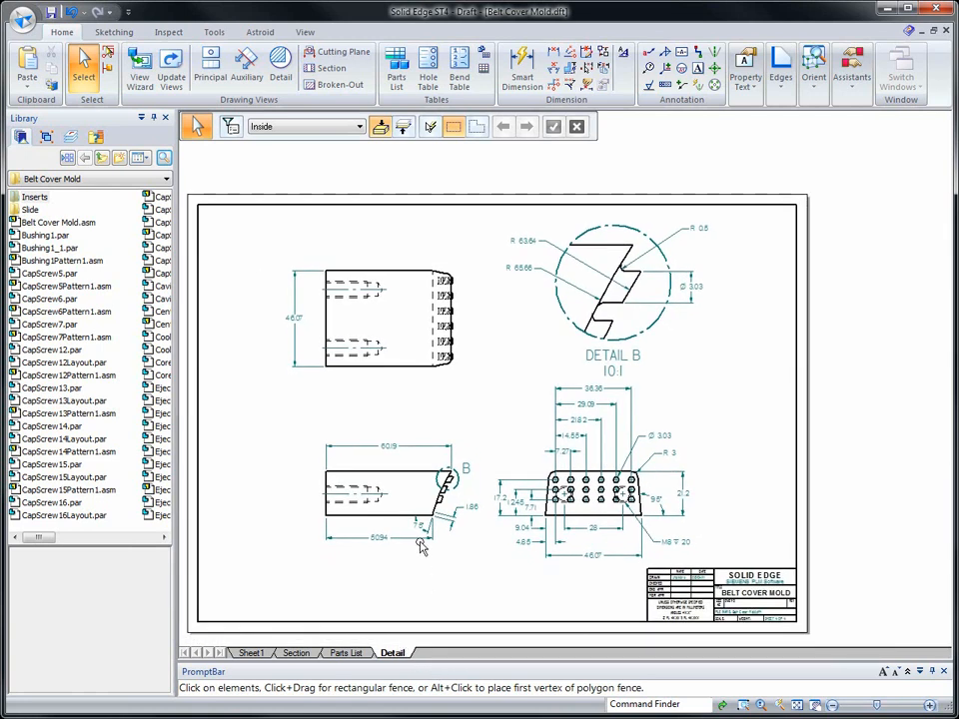
- Create a pictorial principal view from the lower side view, shaded with edges, and place it in the middle of the sheet
left_click(210, 68)
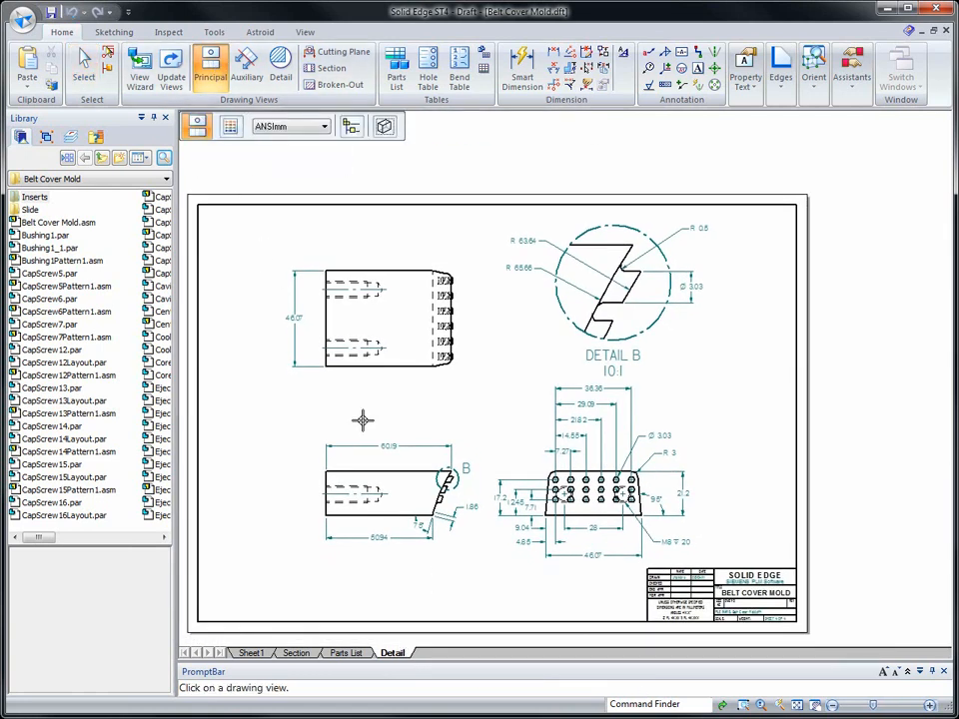
left_click(385, 467)
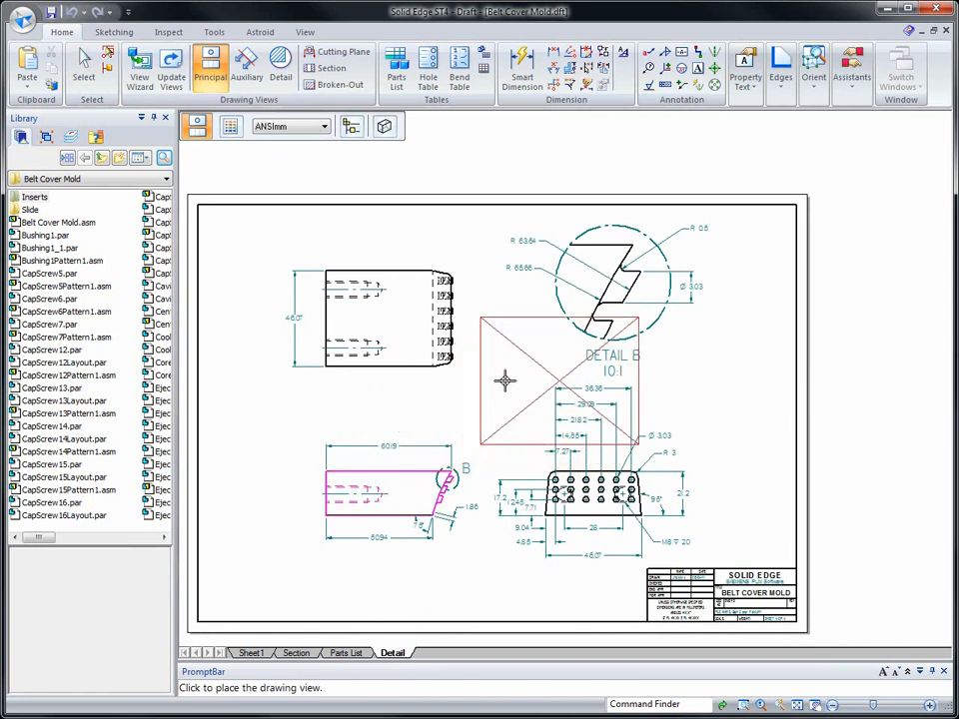
left_click(384, 127)
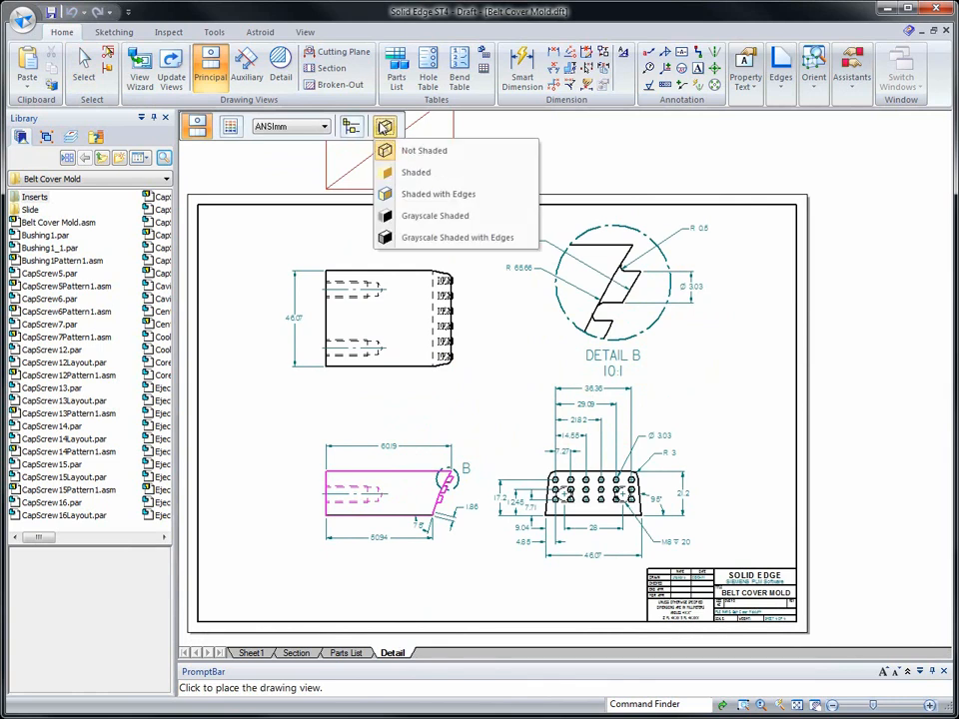
left_click(426, 196)
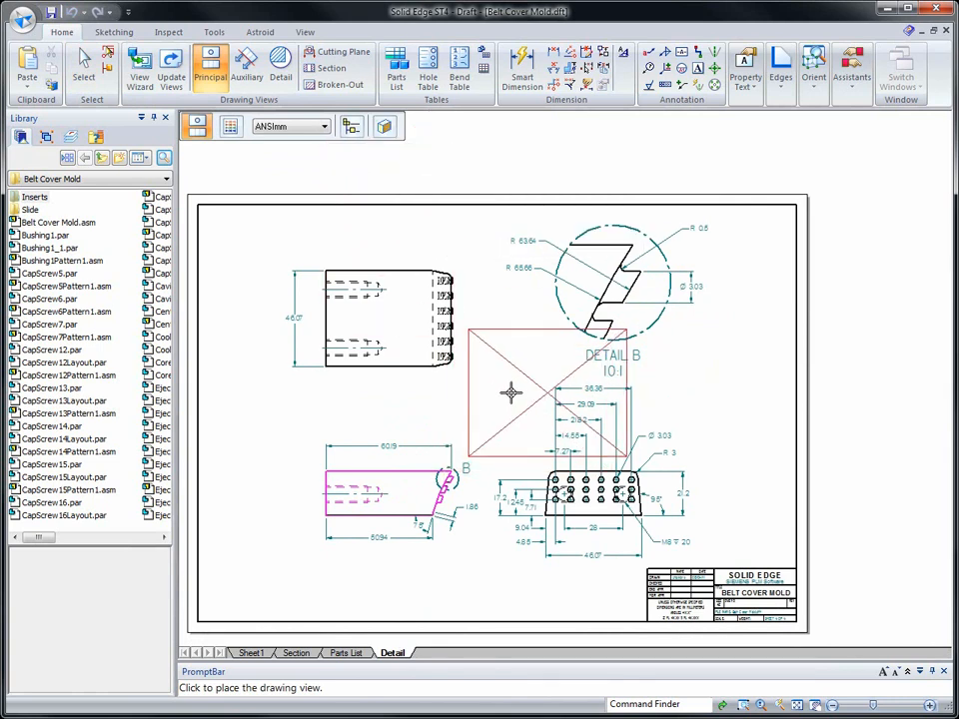
left_click(512, 393)
key("Escape")
- Set the shaded pictorial view's scale to 1:1 and move it to the sheet's lower-left corner
left_click(510, 395)
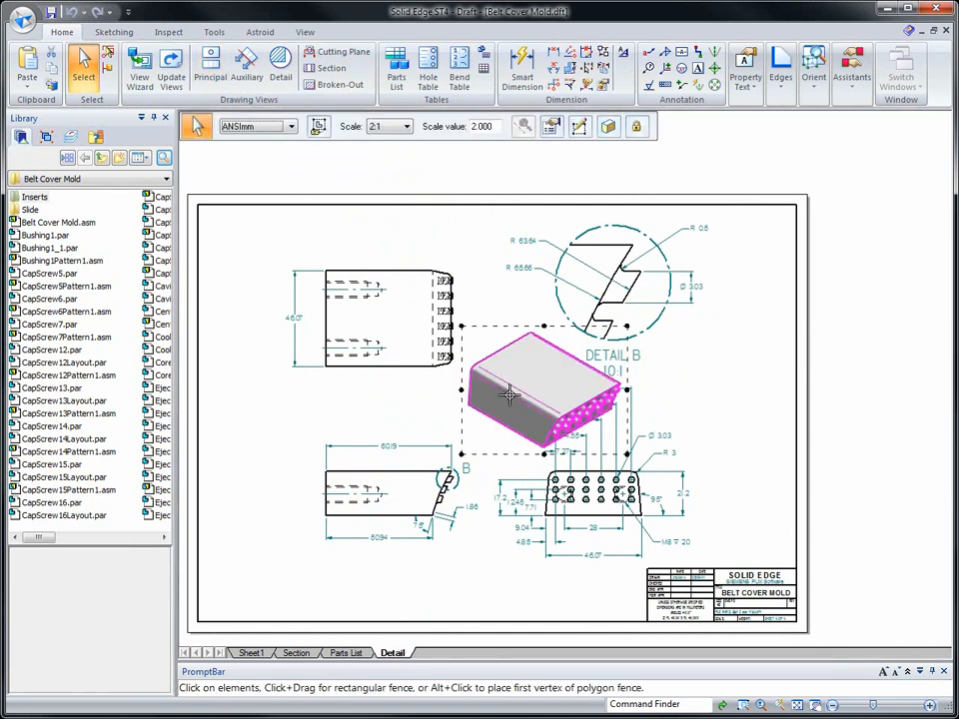
left_click(407, 127)
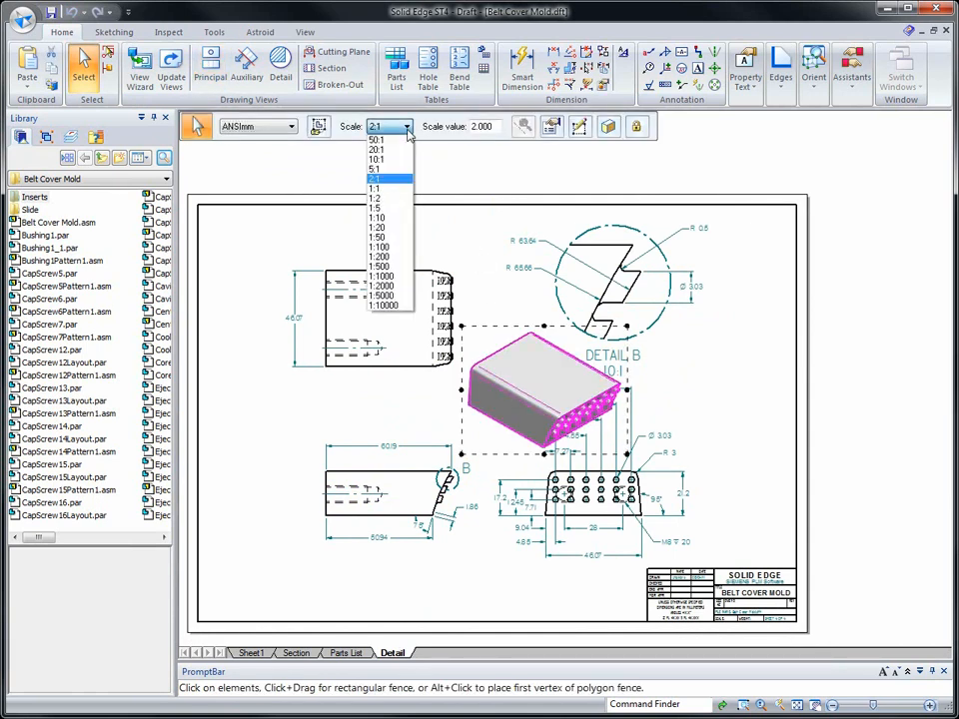
left_click(380, 189)
mouse_move(538, 400)
left_mouse_down()
mouse_move(262, 577)
mouse_move(267, 567)
left_mouse_up()
- Update the shaded pictorial view in the sheet's lower-left corner
scroll(227, 472, "up", 5)
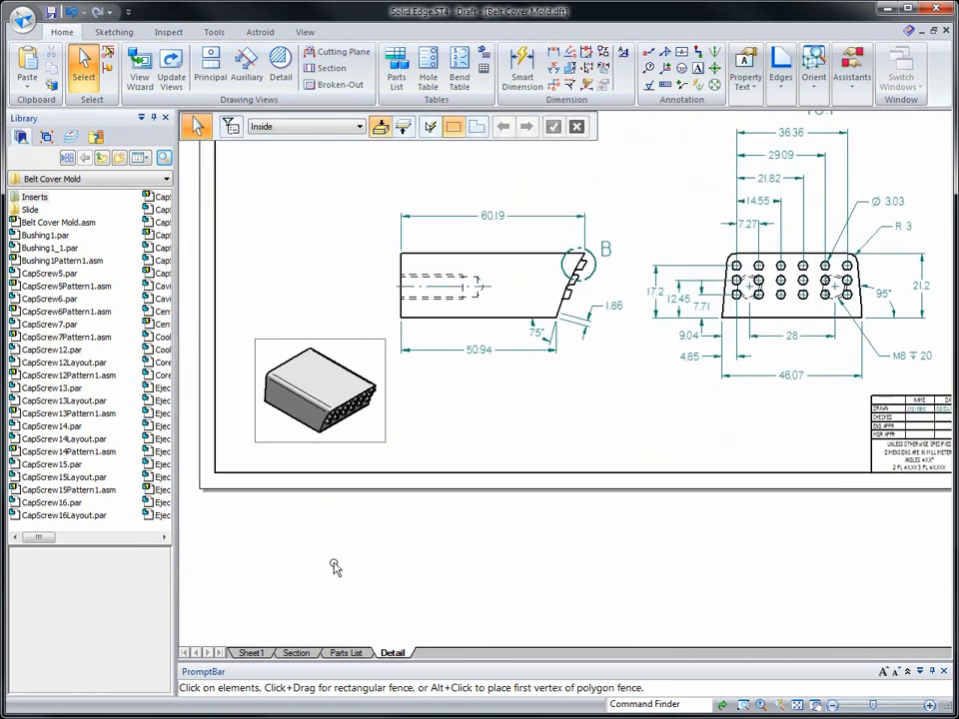
right_click(384, 436)
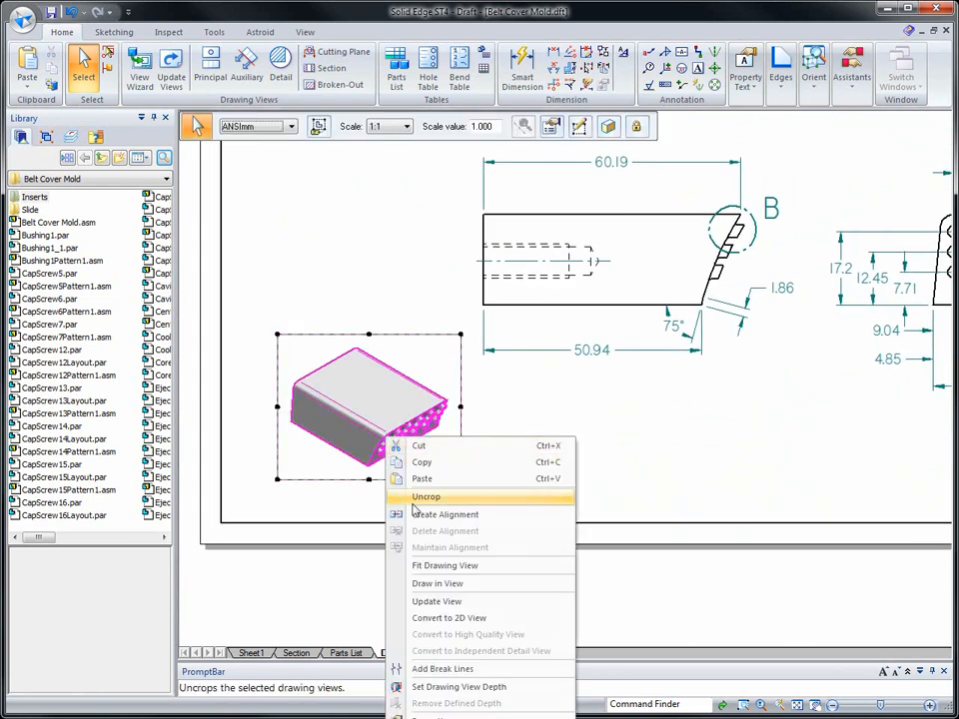
left_click(400, 599)
middle_click(333, 578)
middle_click(334, 577)
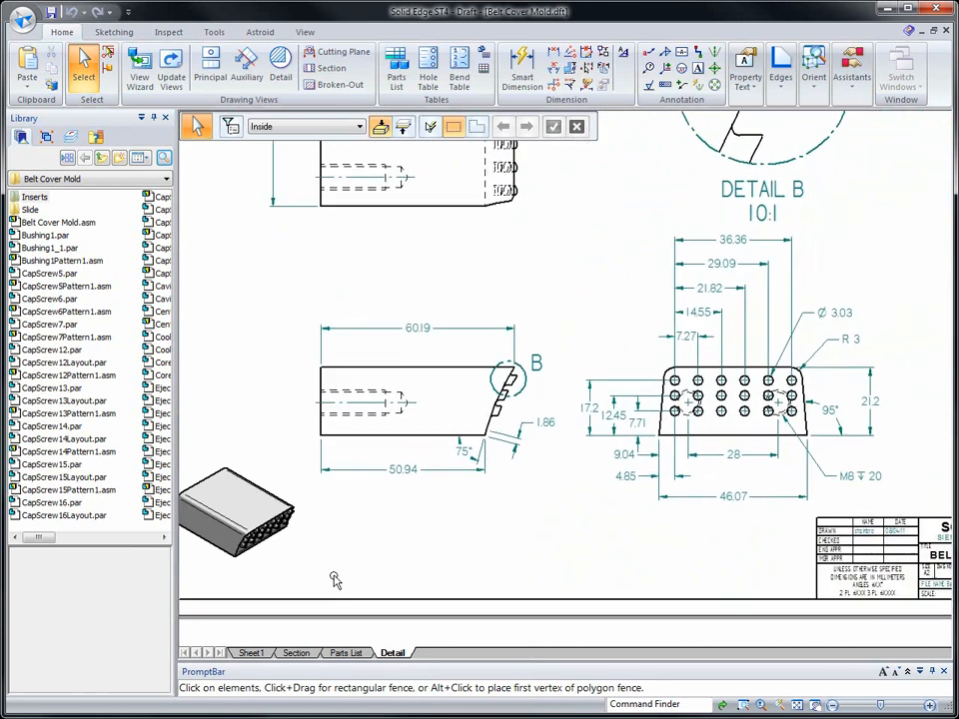